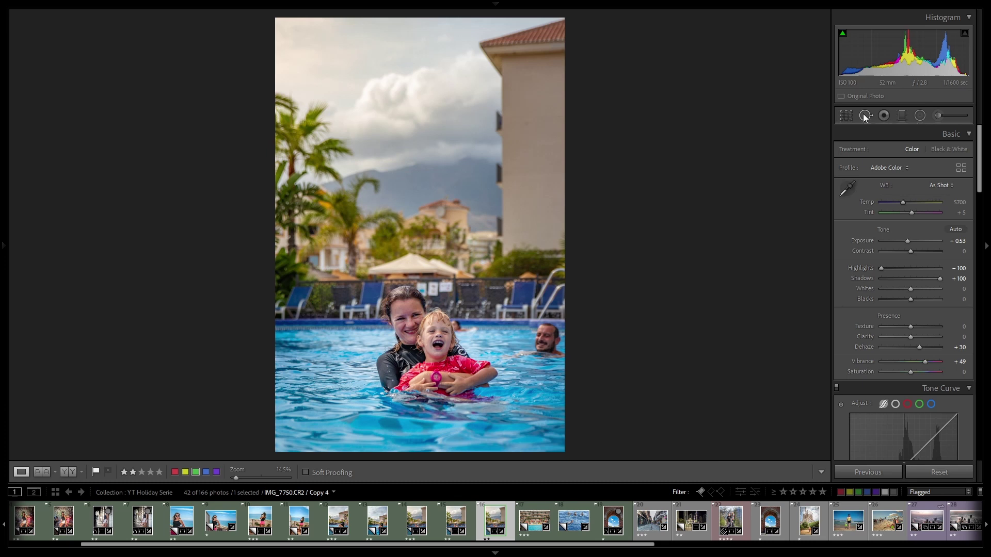
- Remove the man's head at the pool's right side with a Clone spot, sampling clear water beside him
click(865, 117)
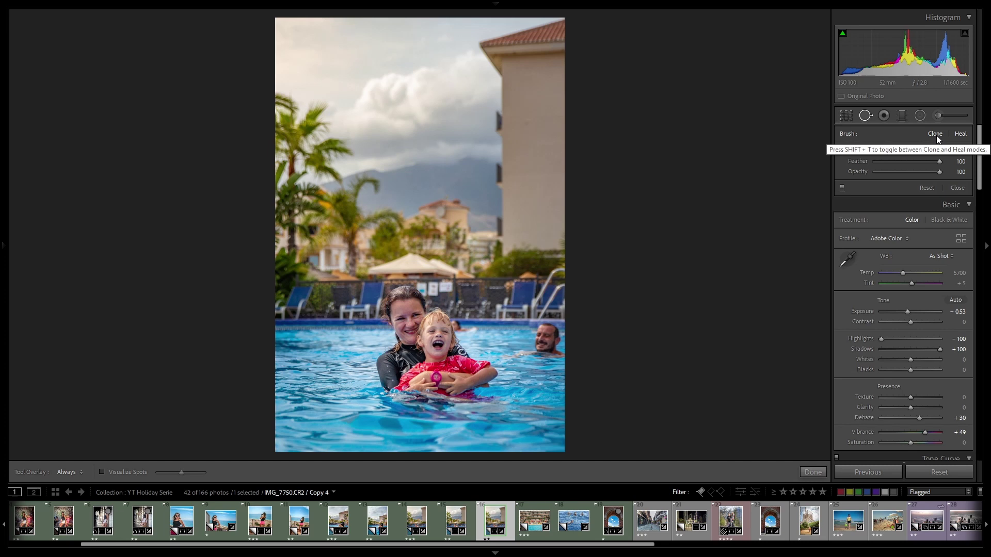
click(936, 135)
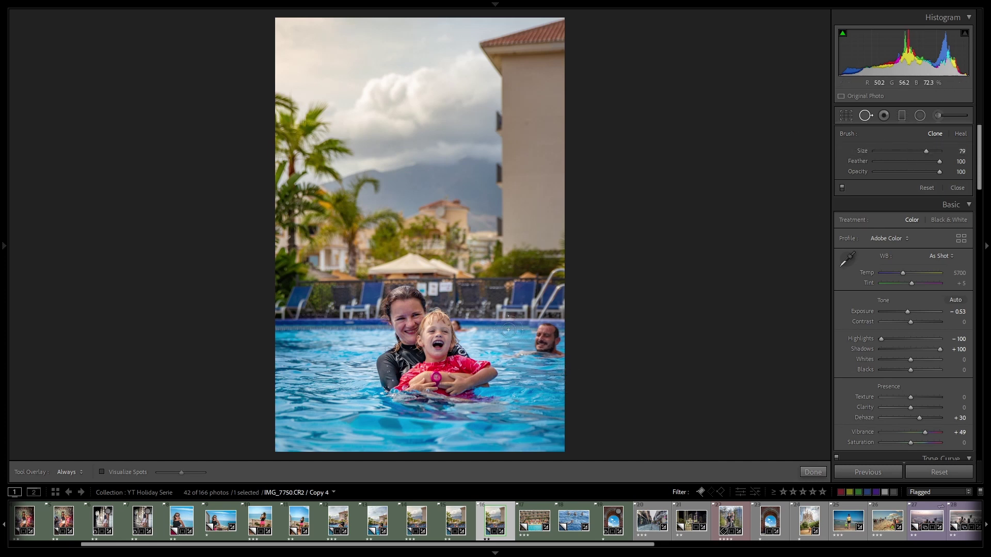
click(548, 331)
mouse_move(548, 332)
mouse_down()
mouse_move(534, 335)
mouse_move(553, 339)
mouse_up()
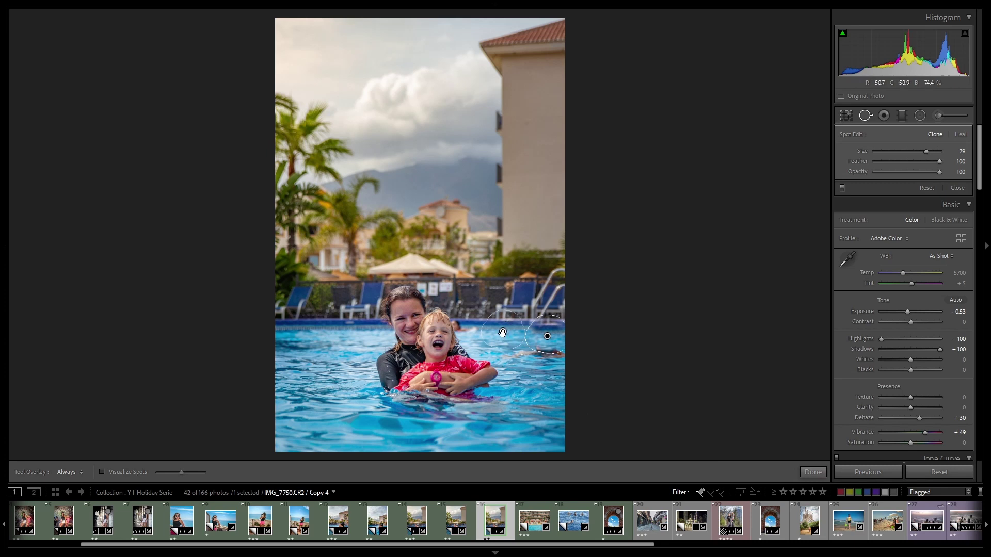
key(Delete)
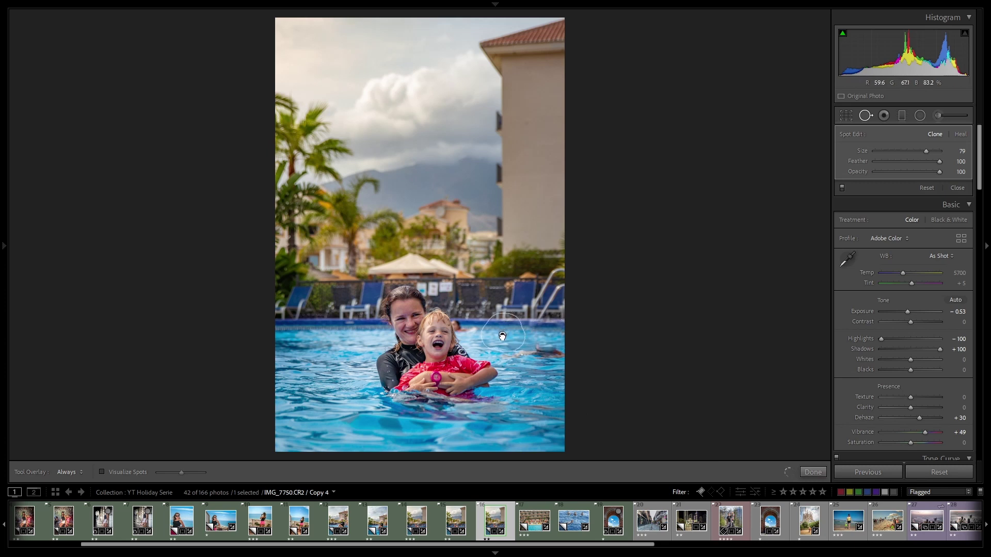
click(502, 337)
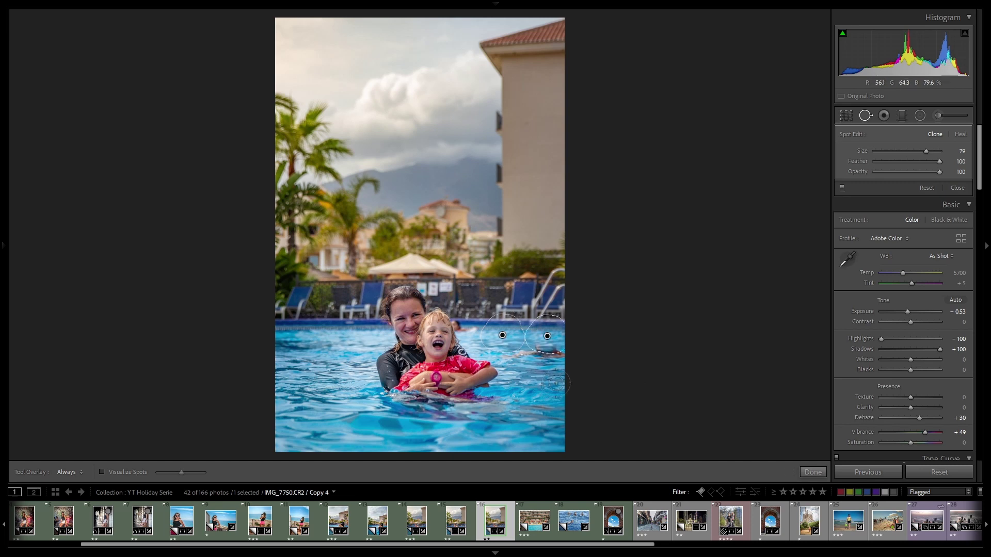
click(804, 469)
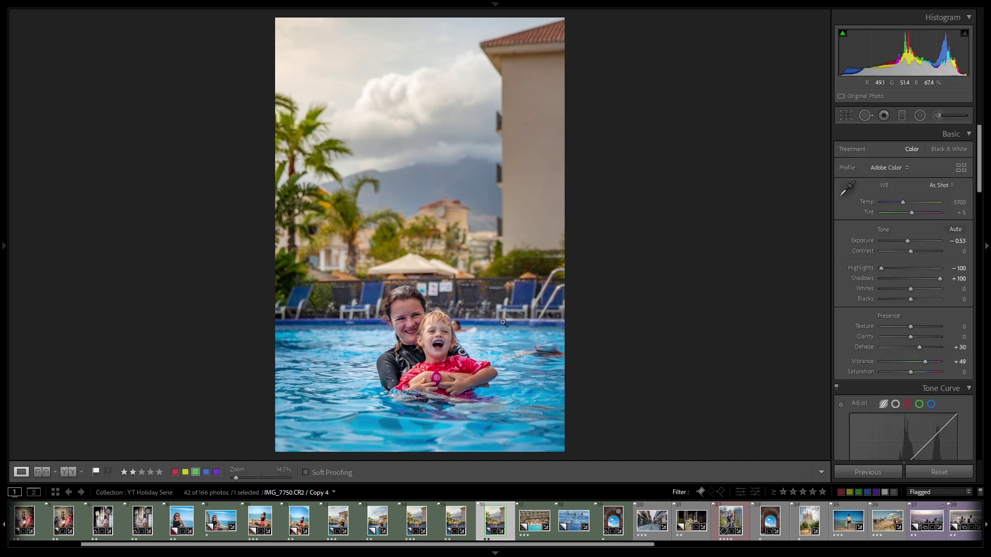
- Heal the leftover shoulder area at the pool's right side, sampling open water to the left of the mother and child
click(866, 115)
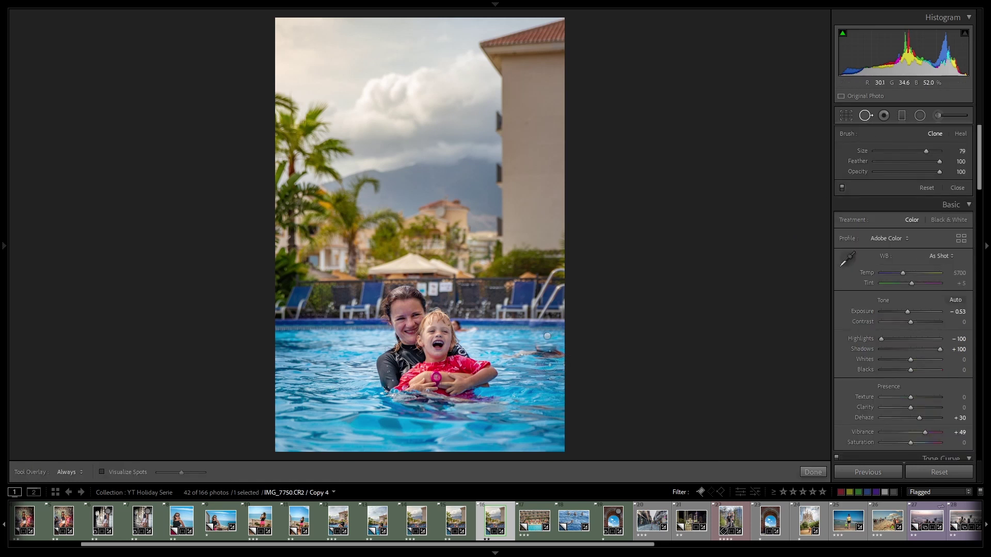
mouse_move(556, 361)
mouse_down()
mouse_move(507, 350)
mouse_move(553, 353)
mouse_up()
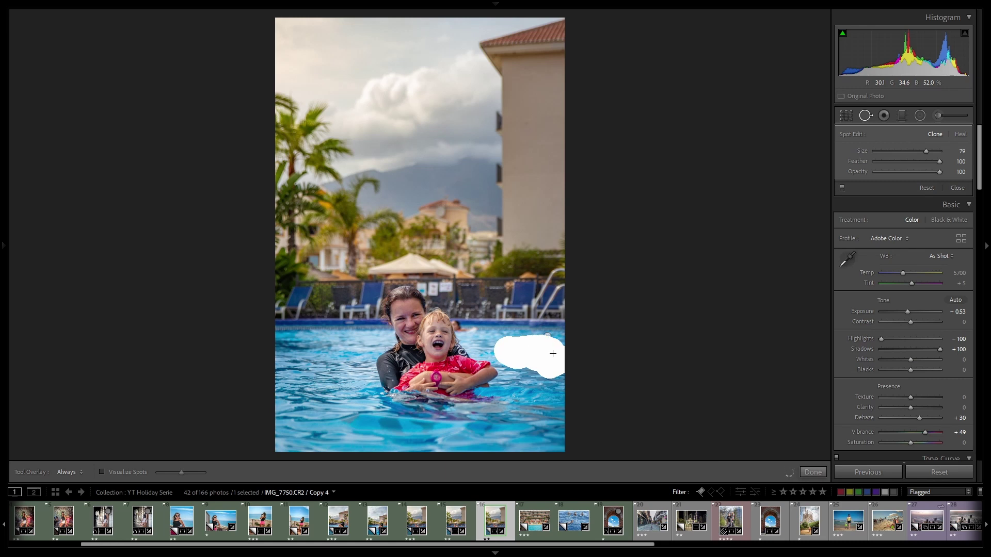
click(959, 134)
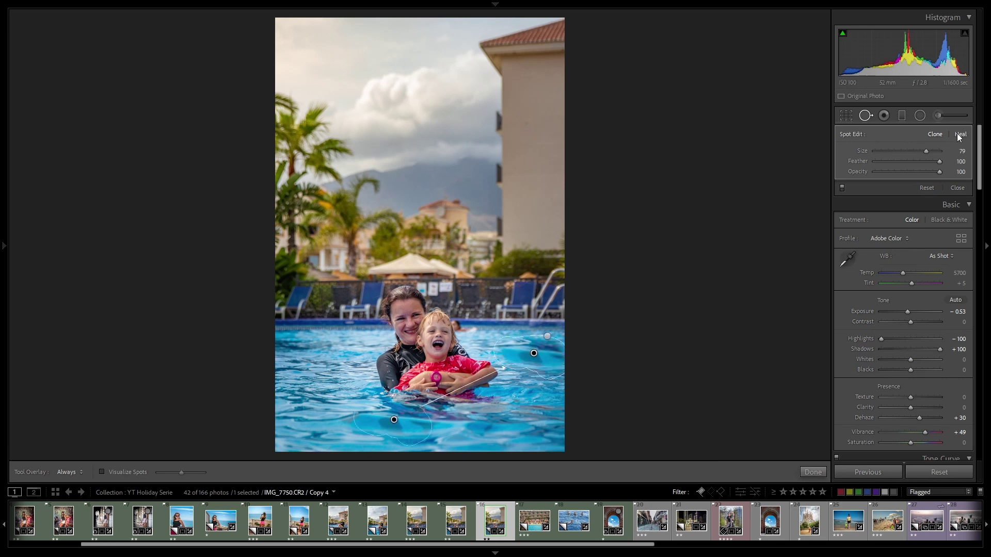
drag(388, 415, 325, 350)
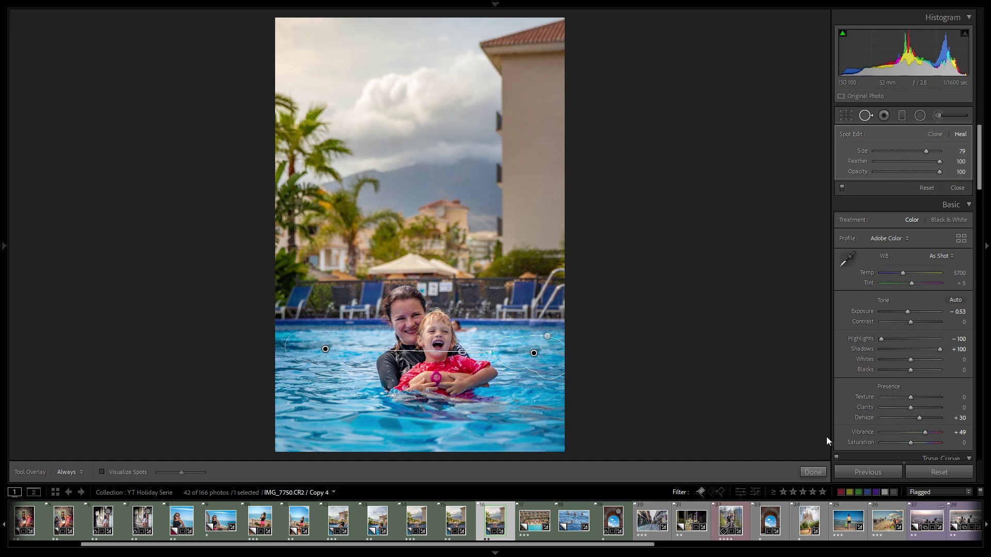
click(812, 473)
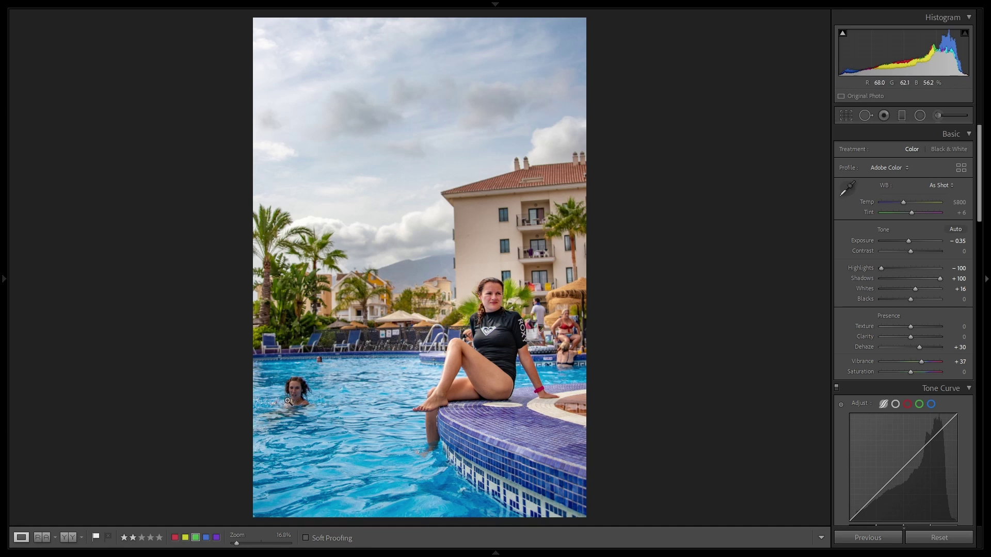
- Remove the swimmer near the photo's left edge with a Heal stroke on the woman-by-the-pool photo
click(863, 116)
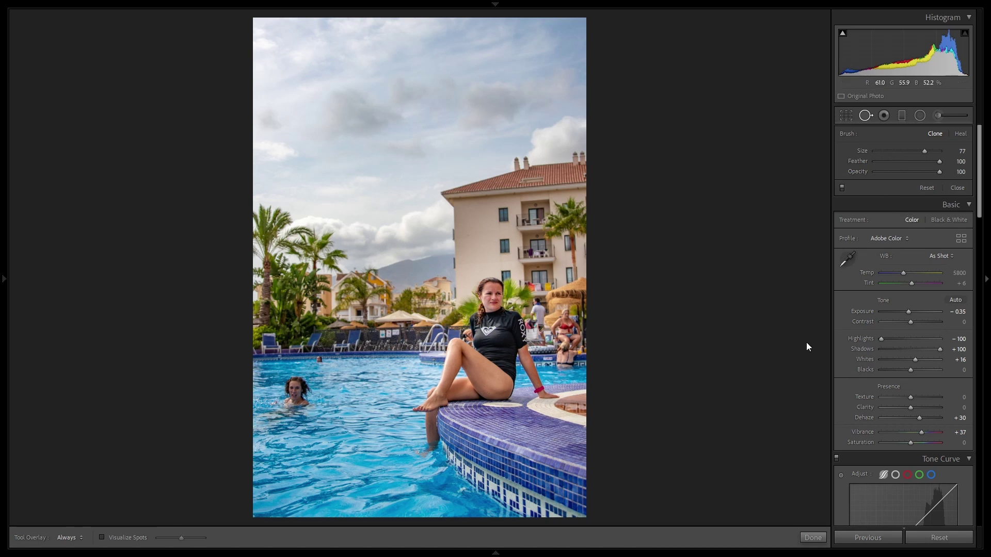
click(959, 135)
mouse_move(325, 398)
mouse_down()
mouse_move(296, 380)
mouse_move(303, 398)
mouse_move(274, 399)
mouse_move(306, 398)
mouse_up()
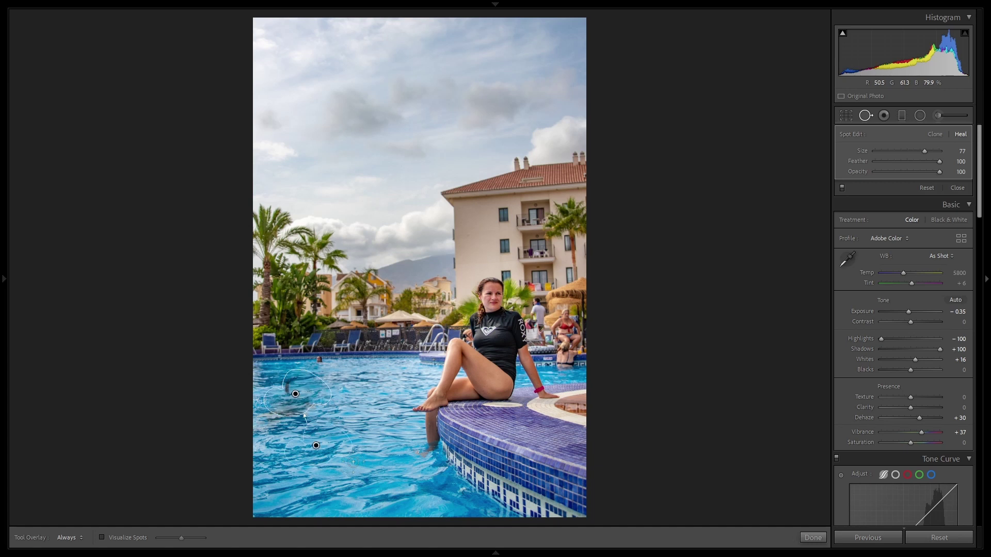
click(812, 537)
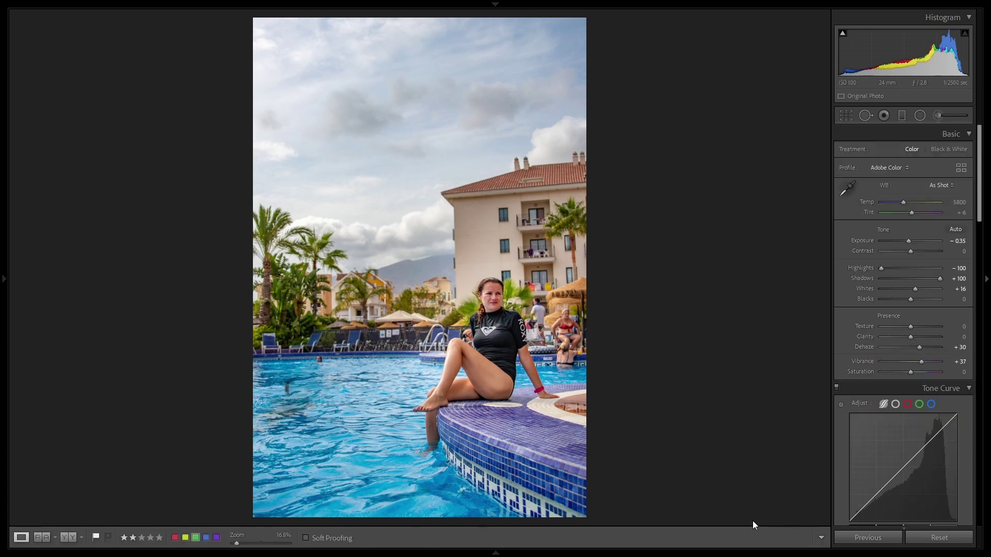
- Heal the dark remnant left by the removed swimmer, moving the sample source to clear water on its right
click(865, 114)
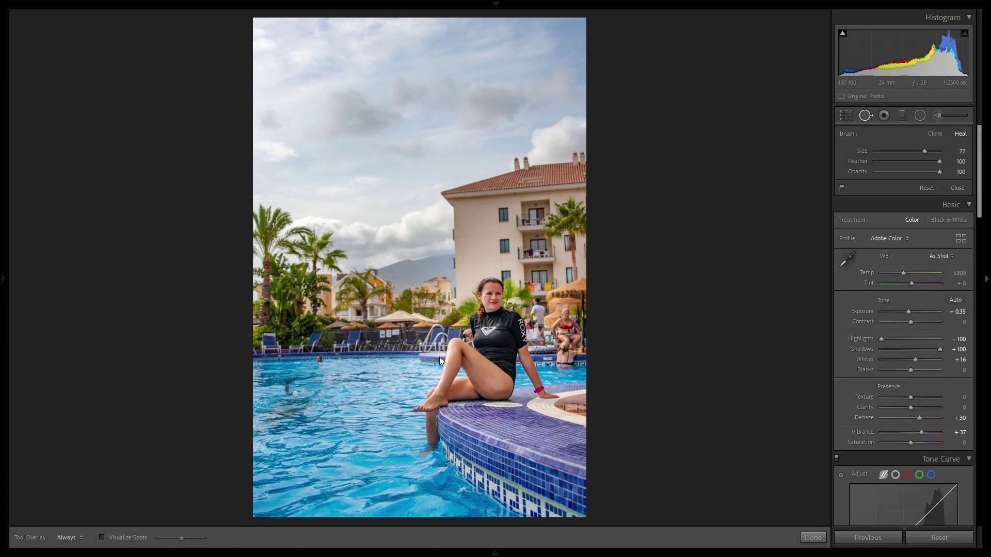
mouse_move(280, 377)
mouse_down()
mouse_move(297, 389)
mouse_move(265, 413)
mouse_move(317, 406)
mouse_move(287, 398)
mouse_move(308, 386)
mouse_up()
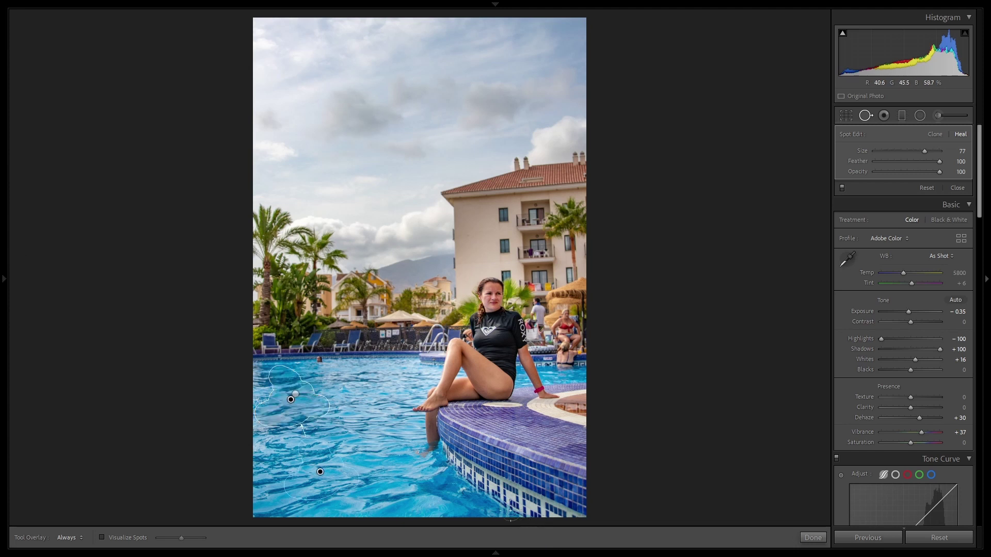
drag(360, 422, 361, 405)
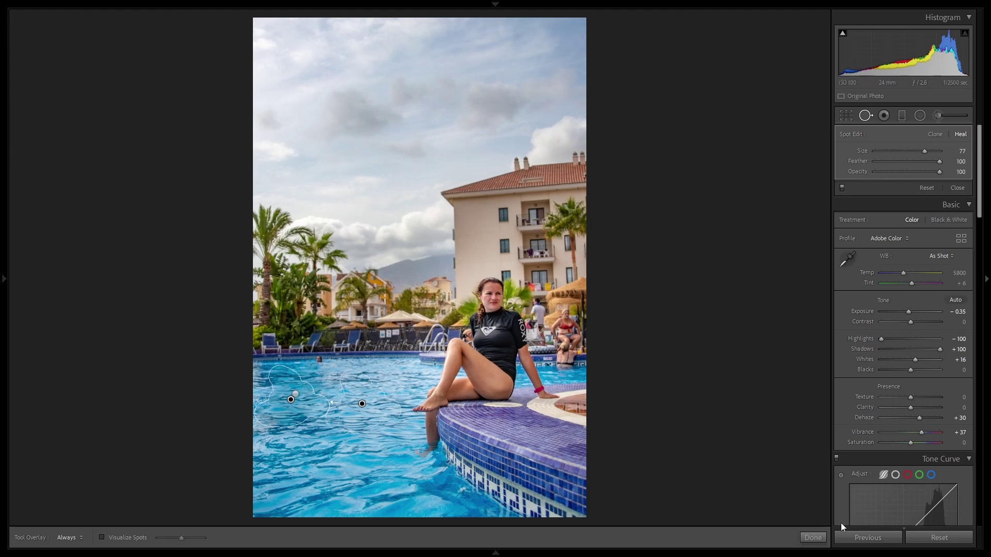
click(812, 538)
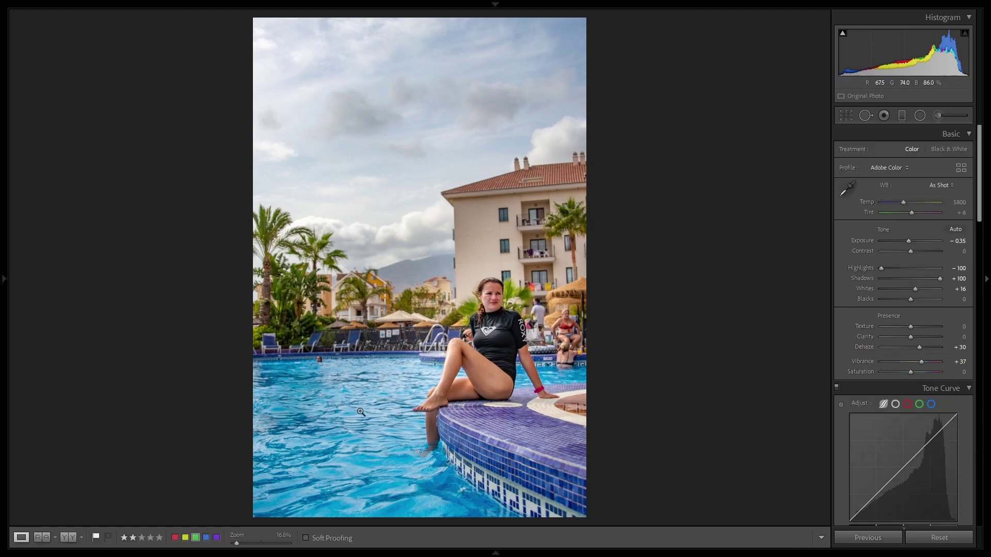
- Clone out the distant swimmer's head at the far pool edge, aligning the source with the tile border to its left
click(318, 364)
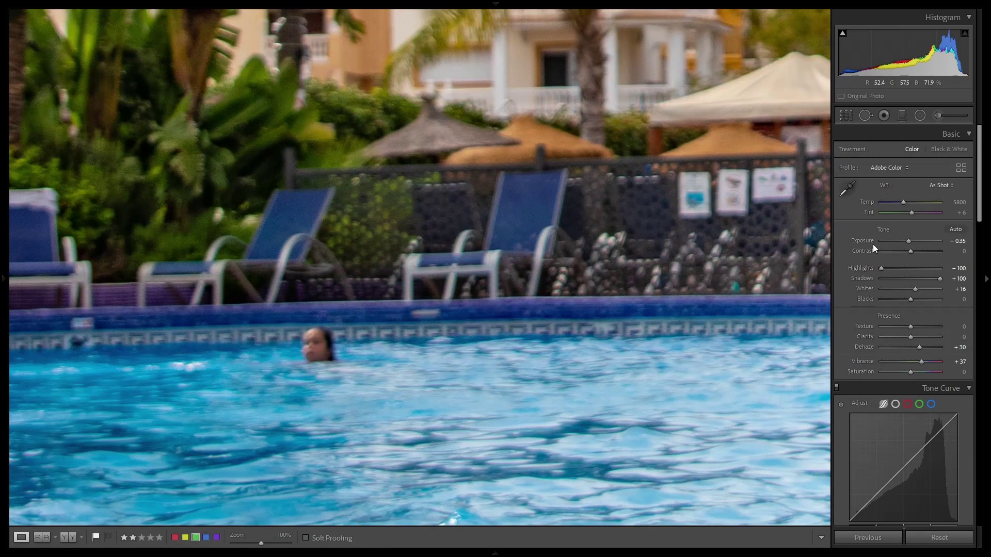
click(865, 115)
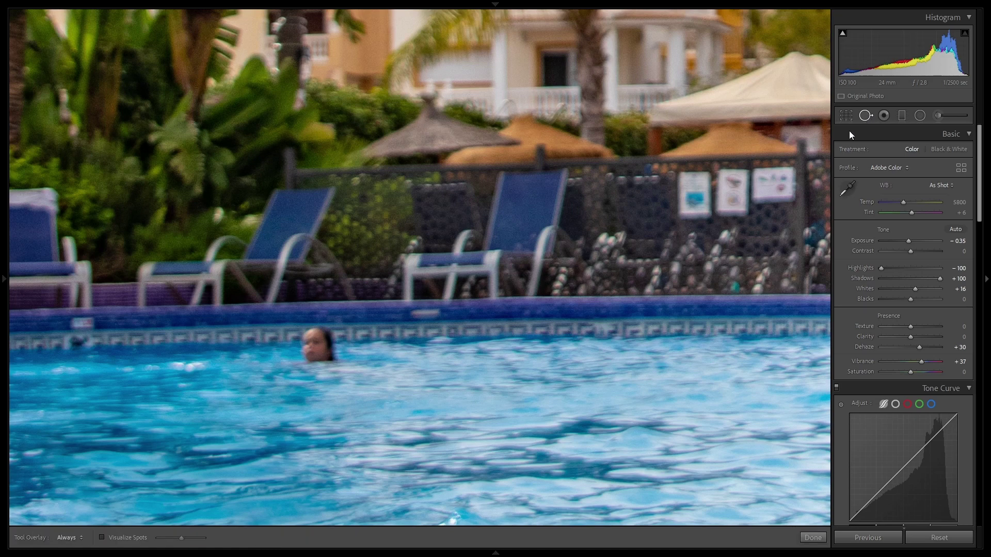
click(318, 348)
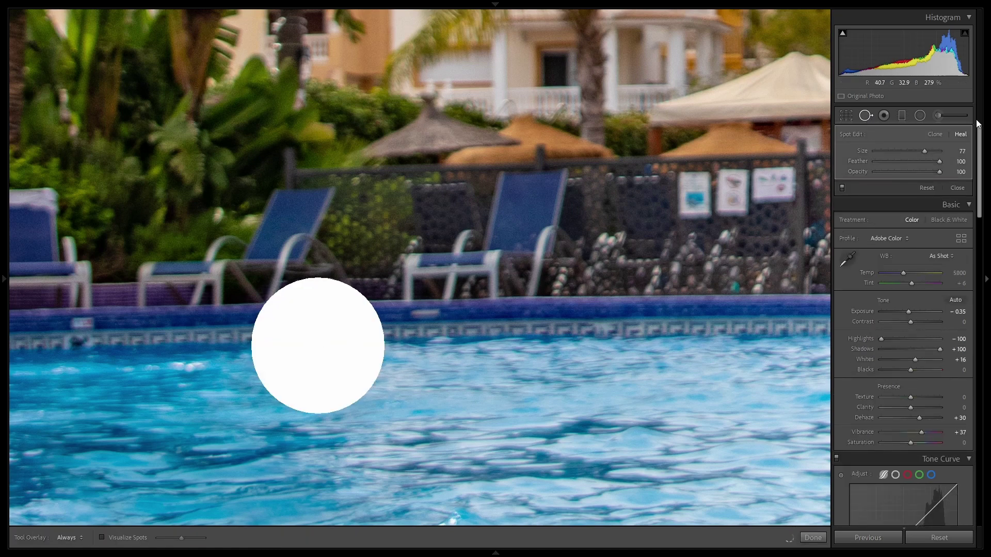
click(935, 134)
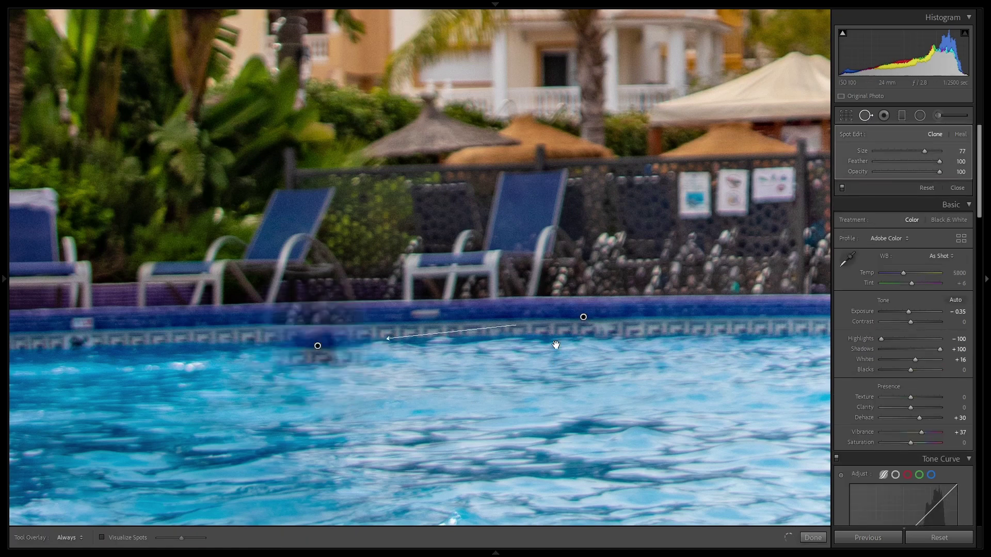
key(h)
click(210, 347)
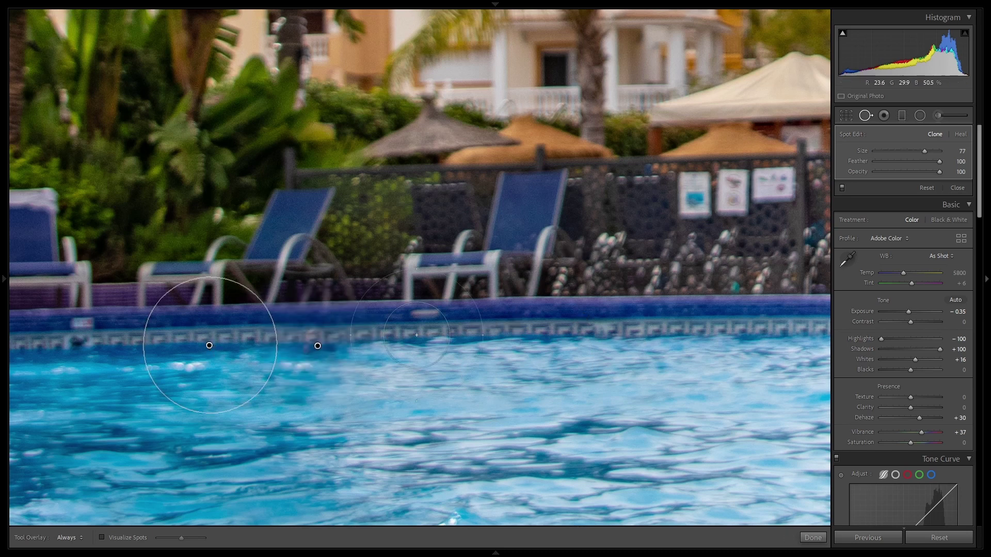
click(812, 537)
click(367, 359)
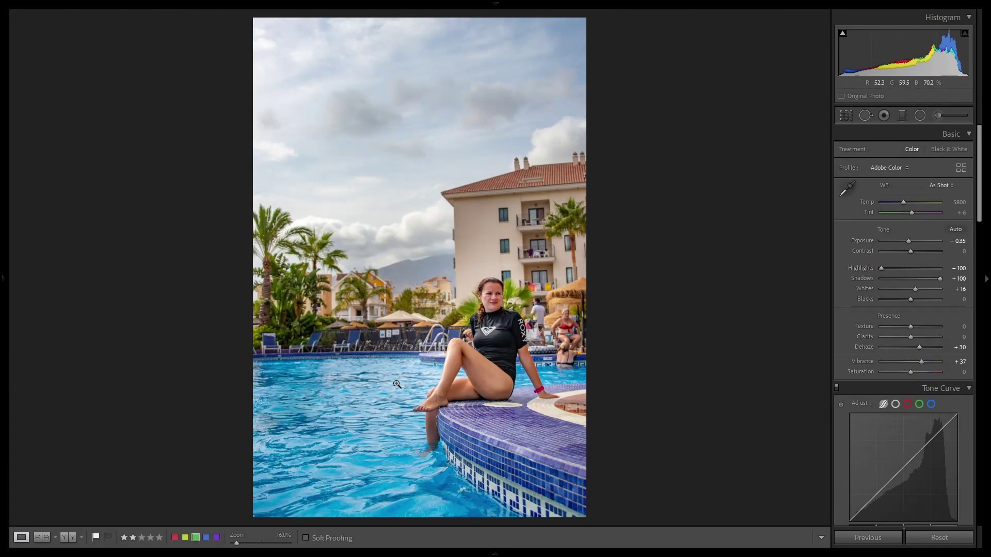
- Compare the retouched poolside photo with its unretouched copy
mouse_move(516, 551)
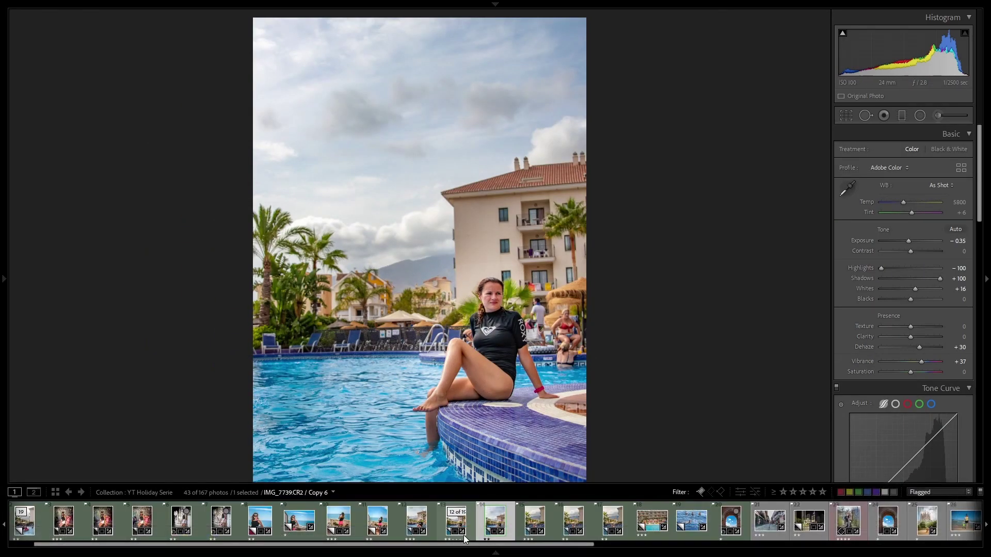
click(457, 527)
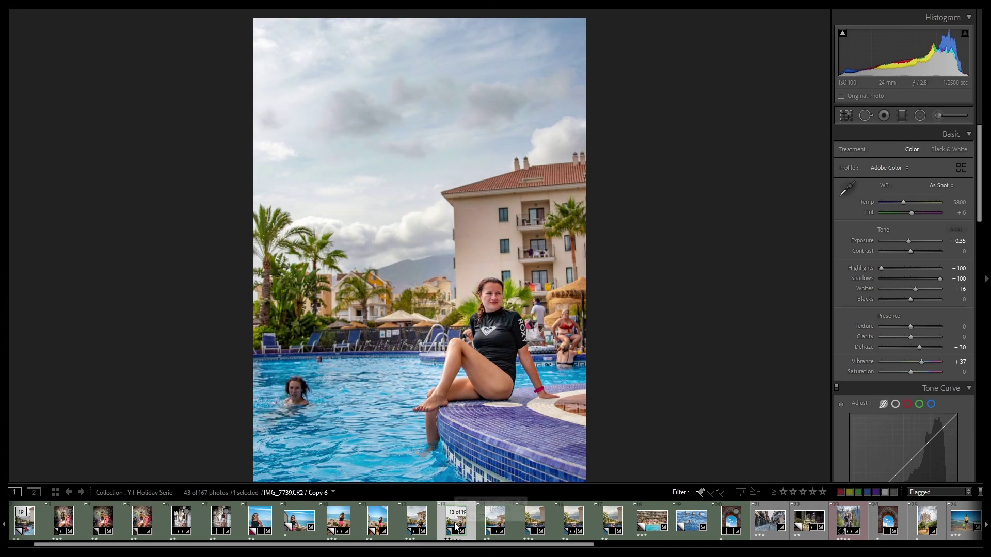
click(495, 528)
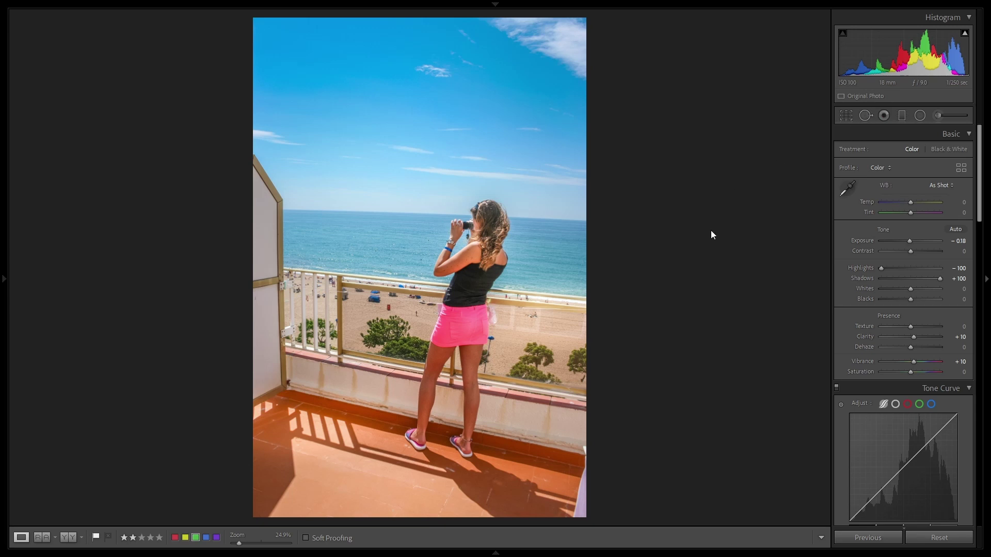
- Clone out the white object in the balcony photo's lower-right corner, sampling the adjacent wall and terracotta floor
click(867, 118)
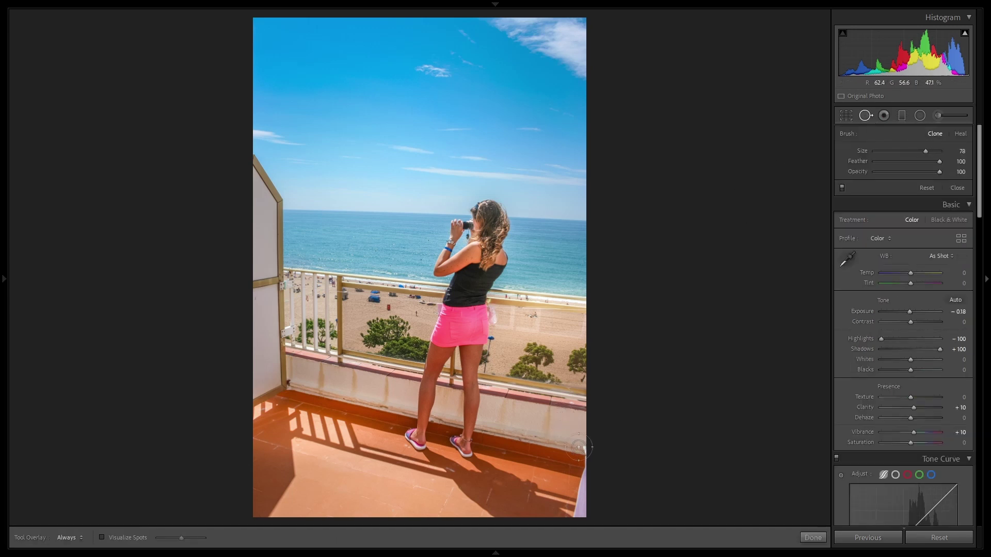
mouse_move(588, 439)
mouse_down()
mouse_move(600, 501)
mouse_move(582, 514)
mouse_move(580, 494)
mouse_move(581, 508)
mouse_move(595, 498)
mouse_move(585, 469)
mouse_move(567, 518)
mouse_move(563, 480)
mouse_up()
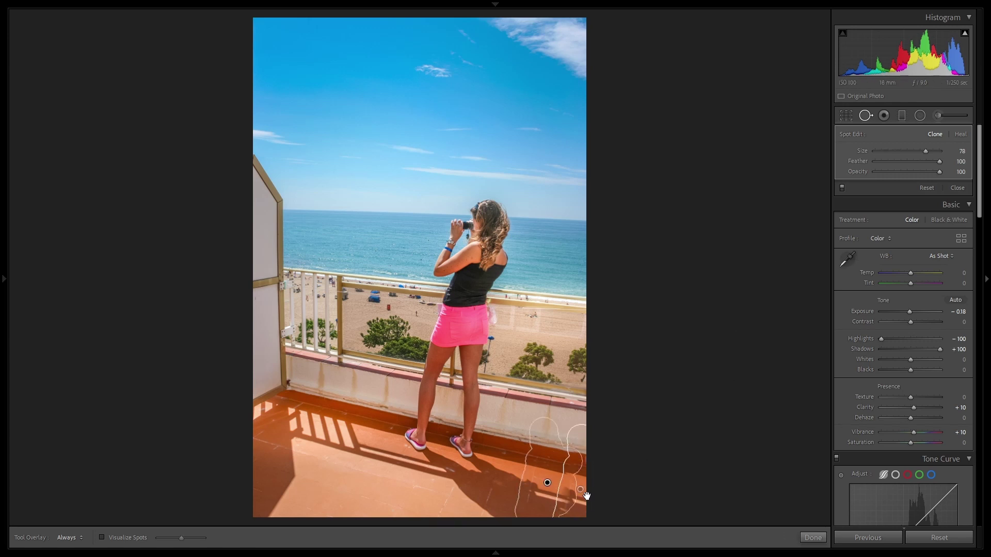
click(813, 538)
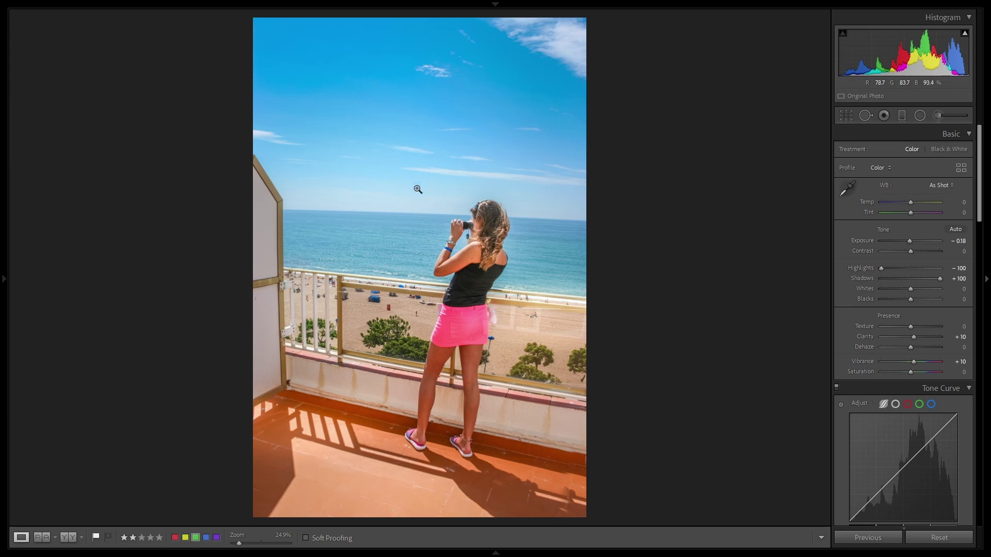
- Straighten the balcony photo to an angle of -1.97 and crop it tighter around the woman, keeping the original aspect ratio
click(846, 115)
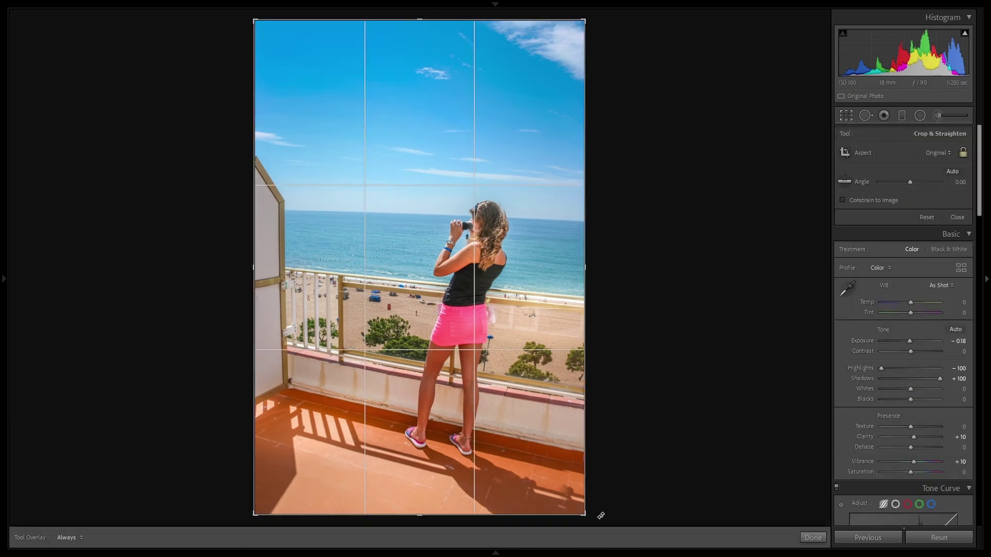
mouse_move(597, 512)
mouse_down()
mouse_move(621, 511)
mouse_move(612, 514)
mouse_up()
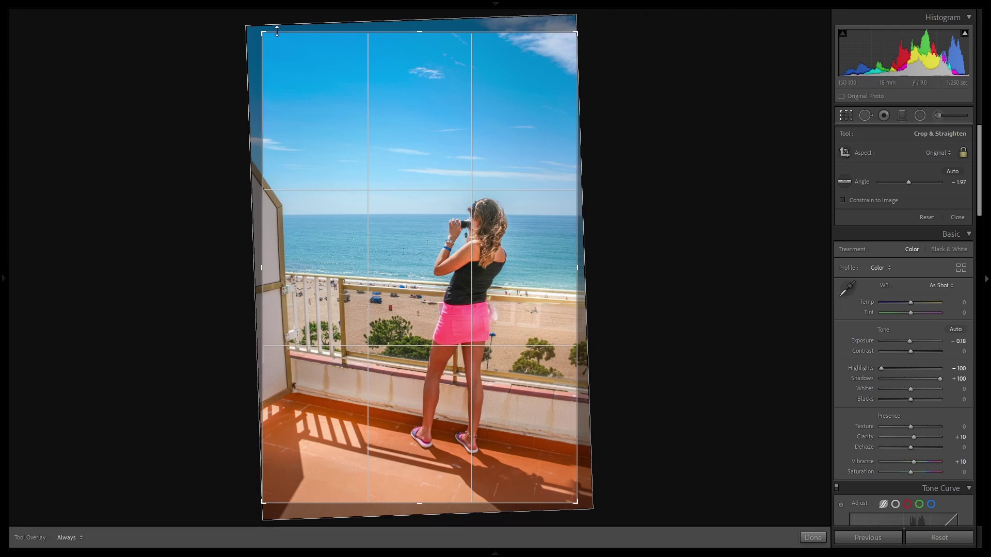
drag(265, 31, 277, 42)
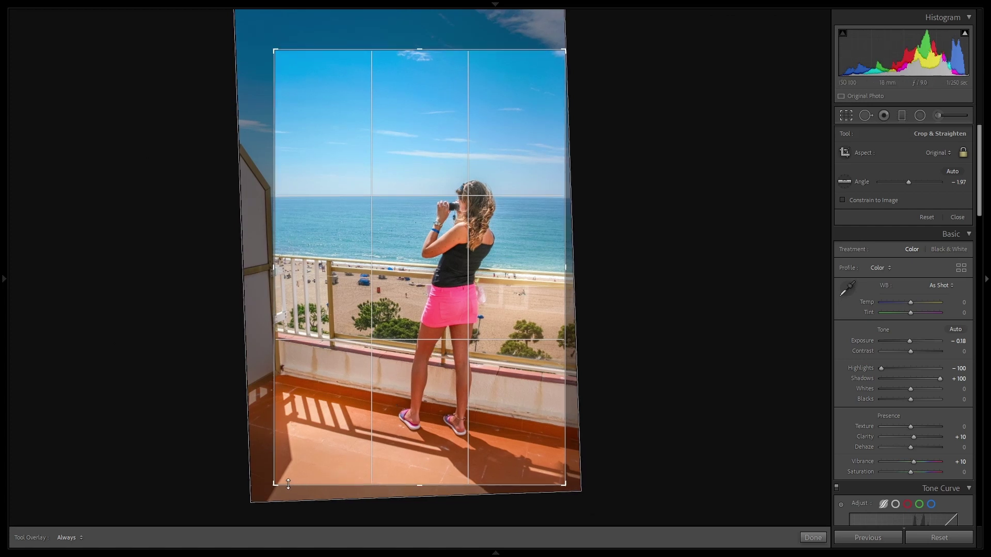
drag(288, 484, 287, 480)
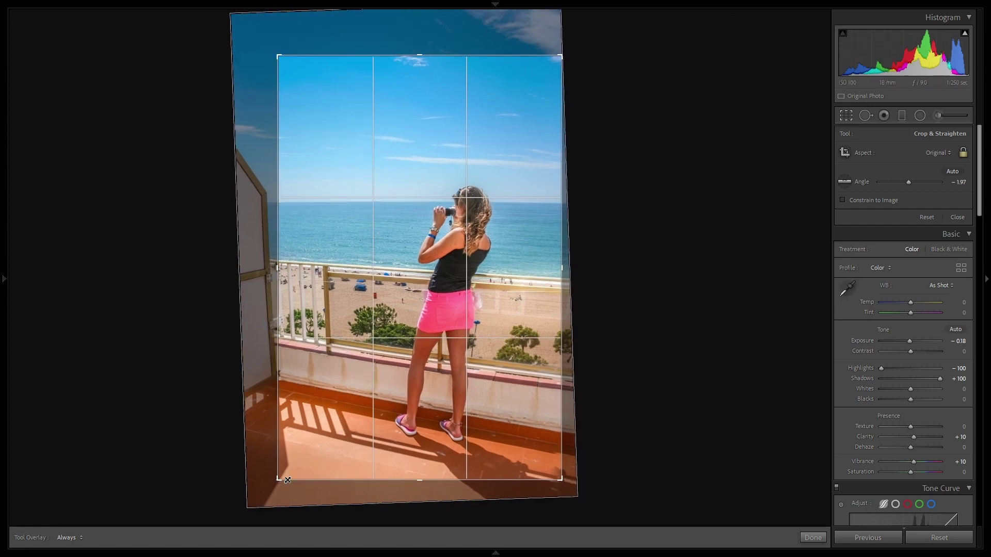
drag(553, 471, 550, 475)
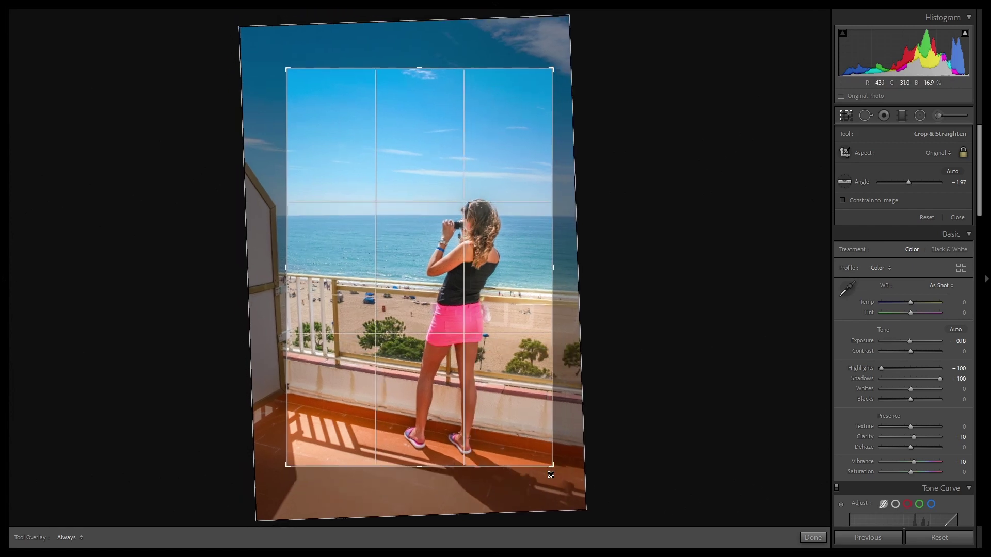
drag(527, 398, 524, 391)
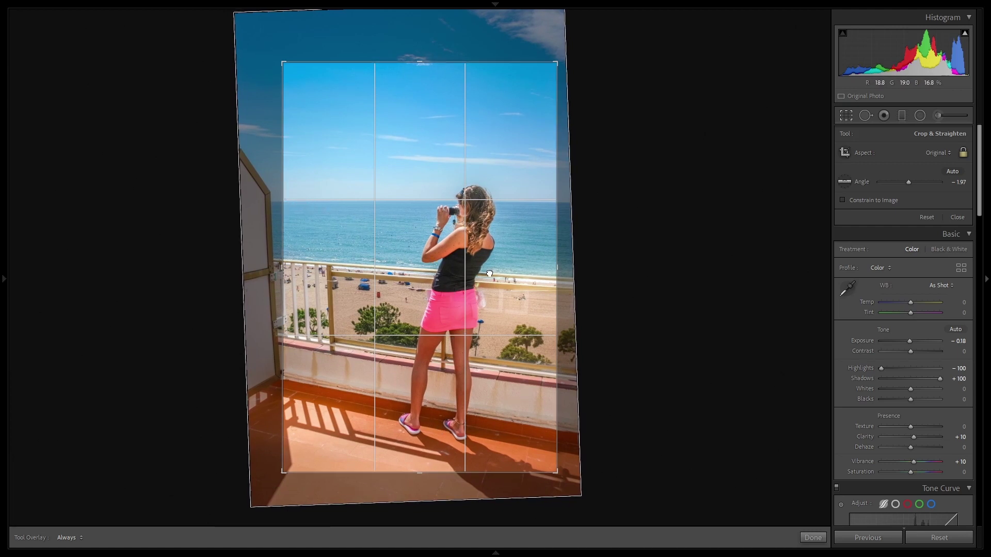
drag(489, 273, 488, 274)
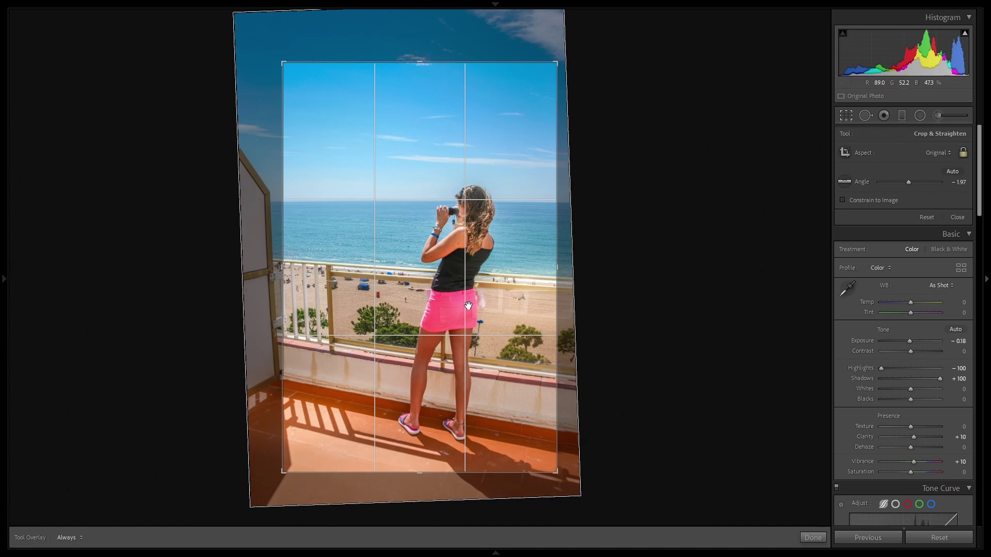
key(Return)
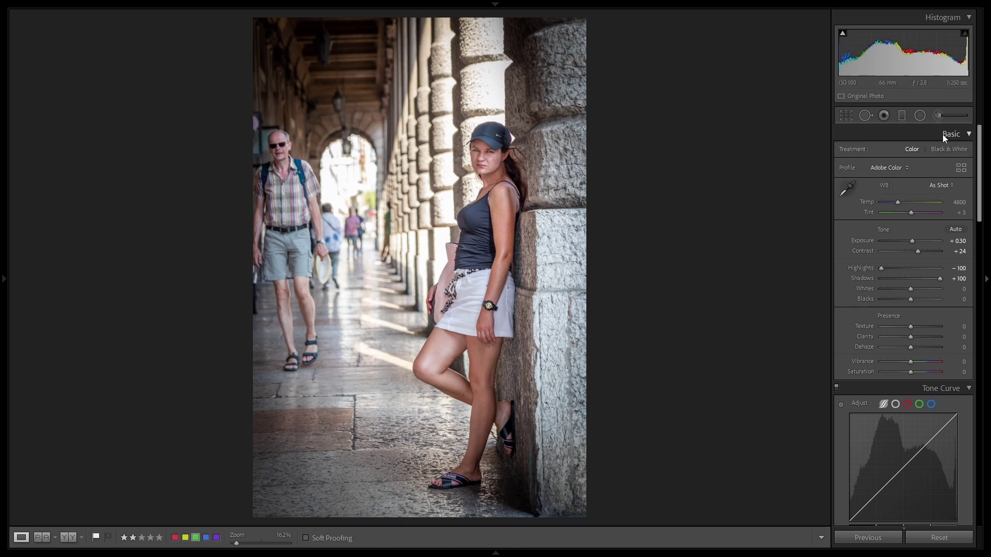
- Crop the arcade portrait inward from its upper-left corner to cut off part of the walking man, and compare it with the uncropped version
click(843, 116)
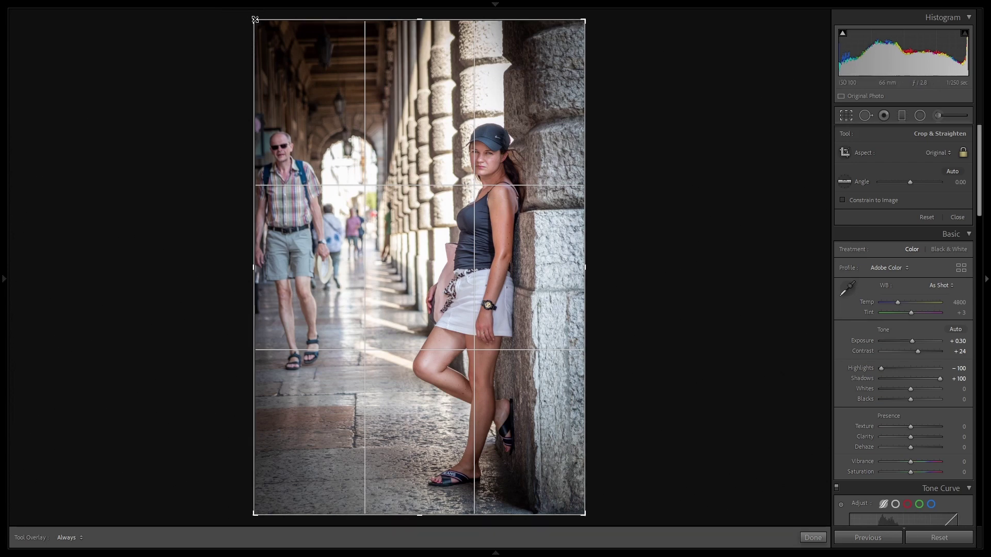
drag(254, 20, 280, 32)
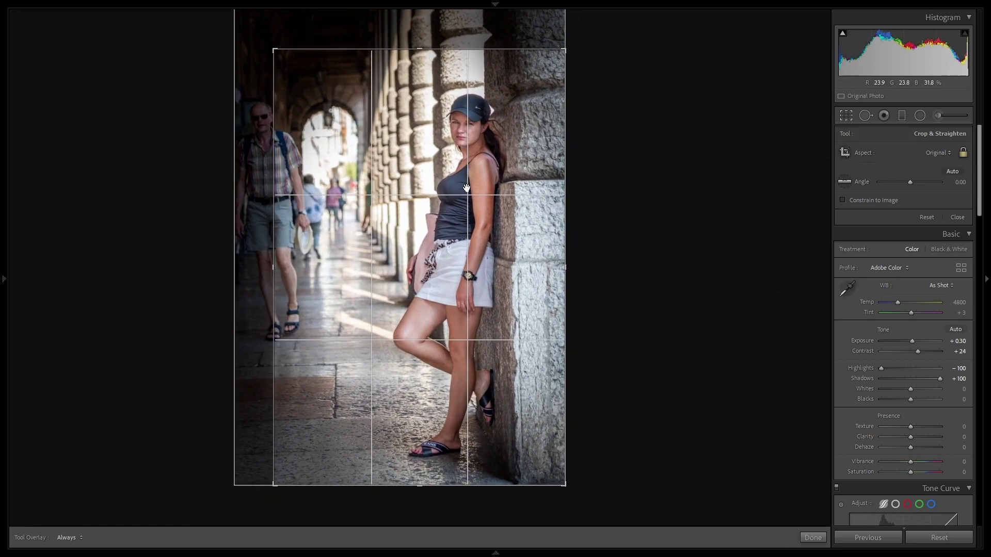
key(Return)
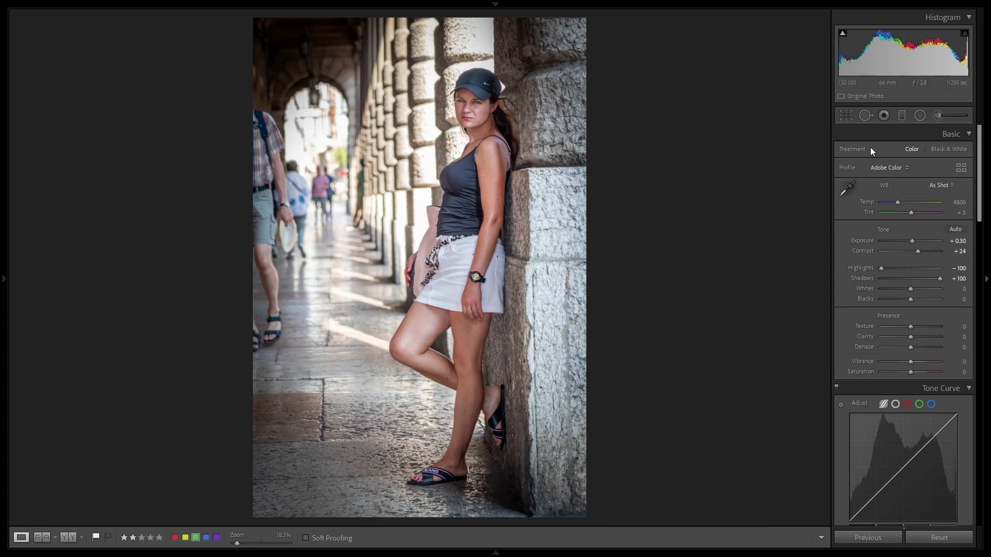
key(ctrl+z)
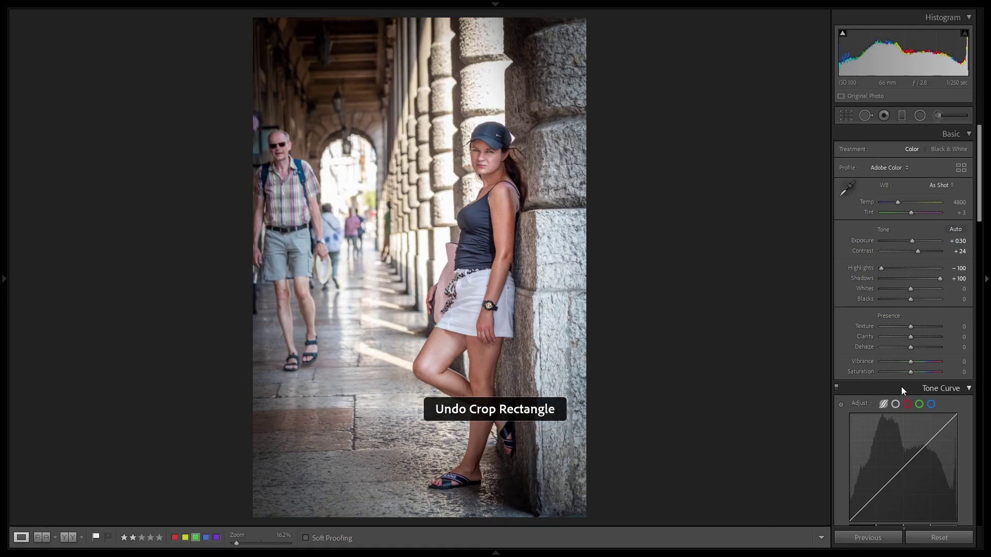
key(ctrl+shift+z)
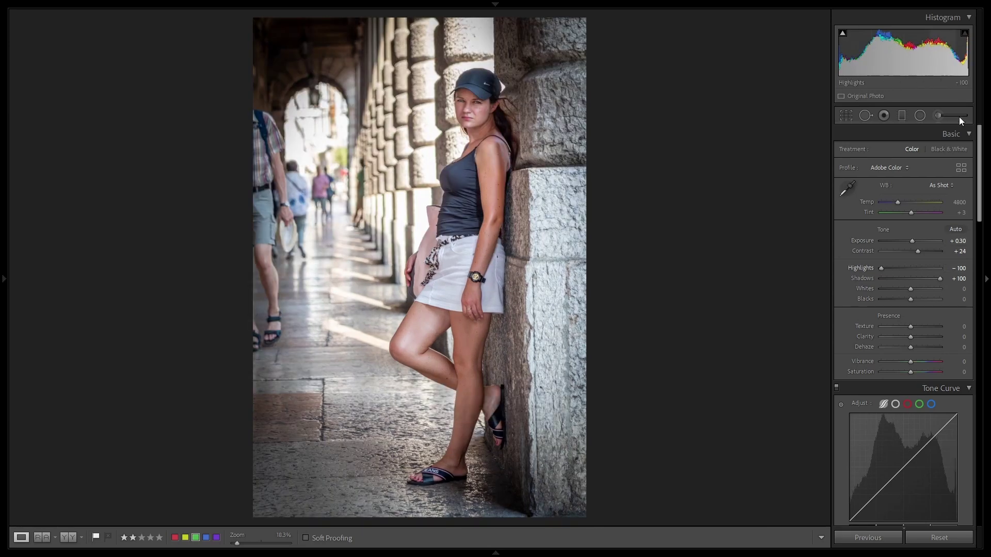
- Add a large radial filter centred on the woman, extending almost to the edges of the arcade portrait
click(924, 117)
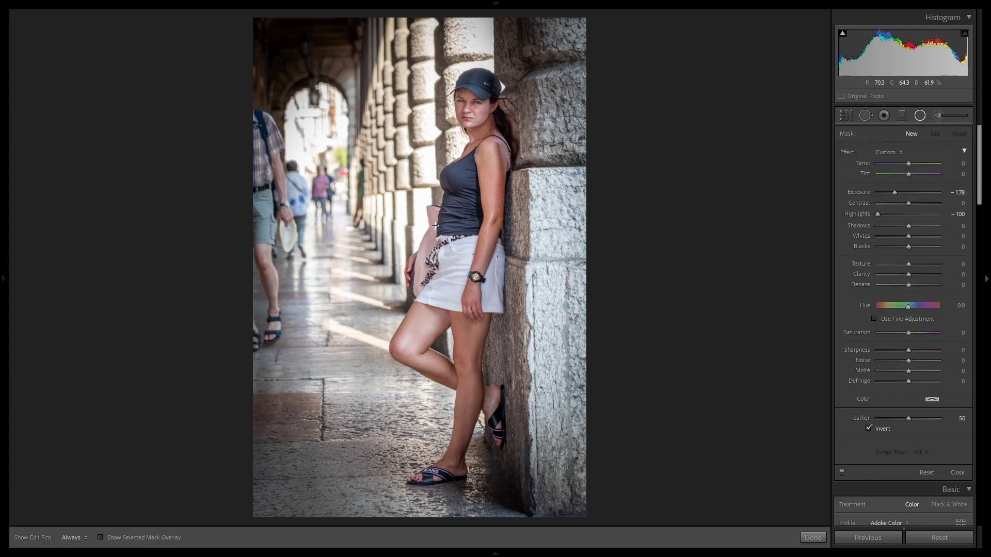
drag(437, 227, 615, 513)
drag(450, 240, 456, 267)
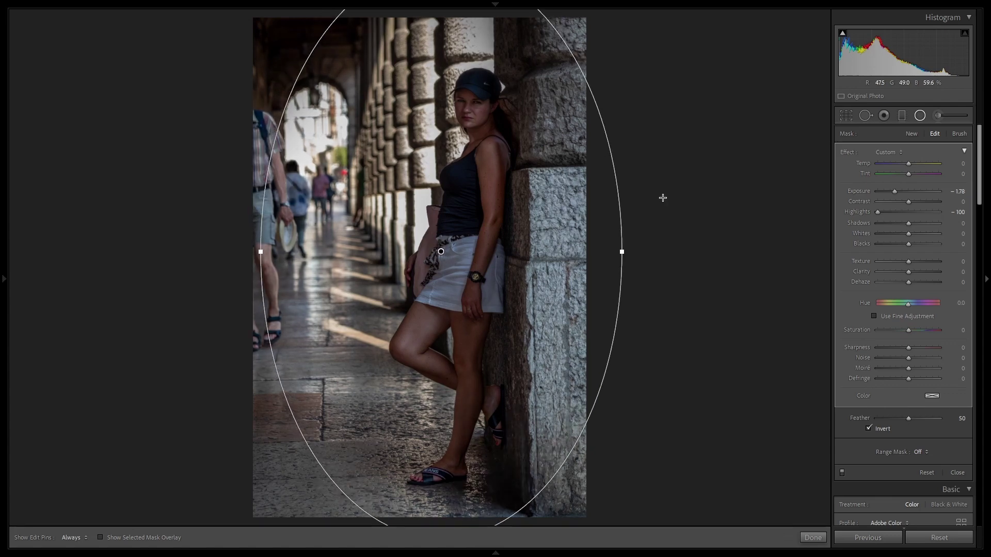
- Reset the radial filter's effects, turn off its inversion and set its exposure to -0.64 to darken the surroundings
double_click(847, 150)
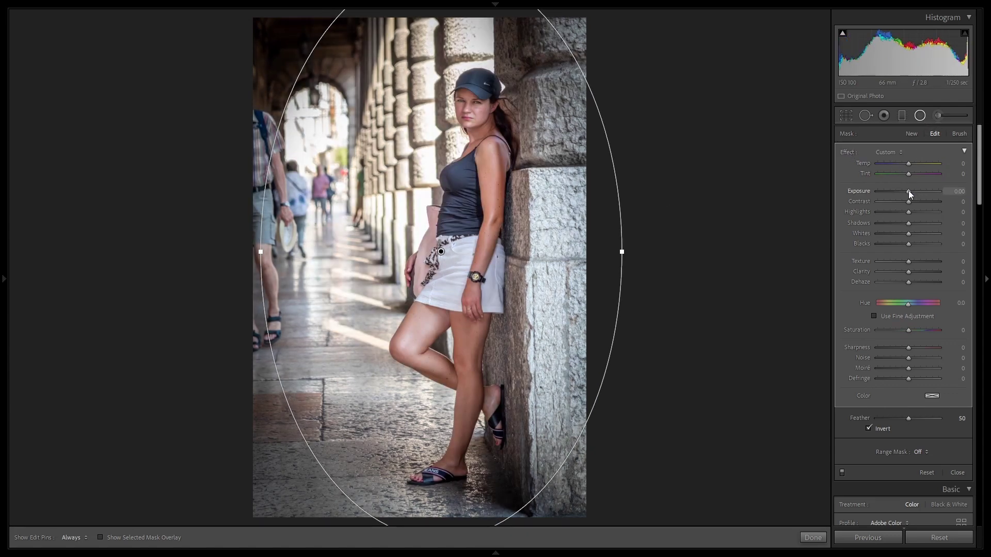
drag(909, 191, 900, 191)
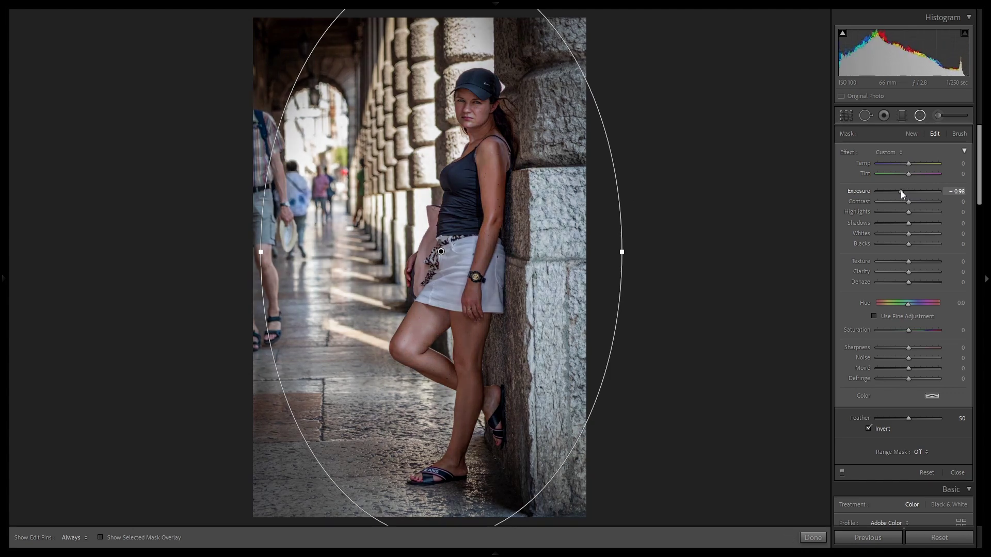
click(867, 428)
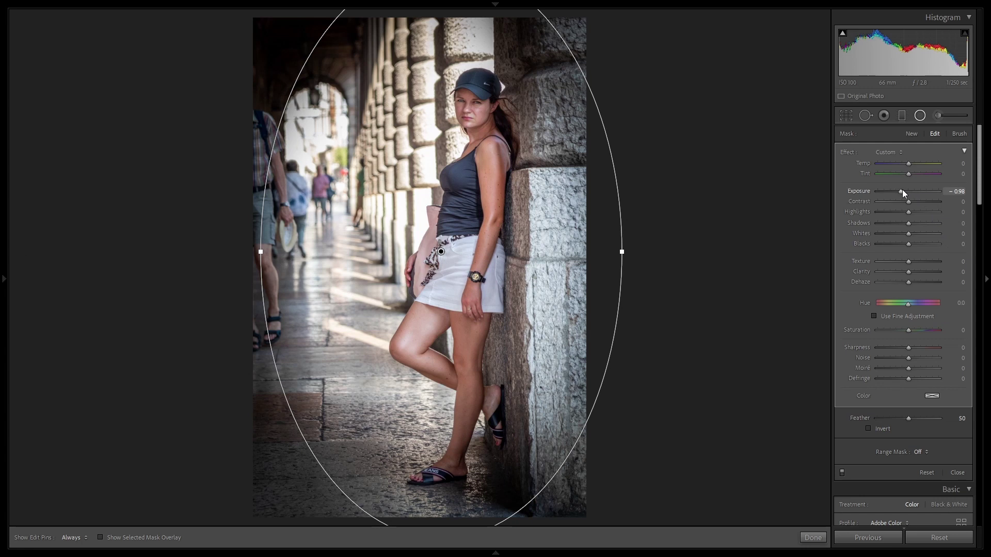
drag(902, 190, 903, 190)
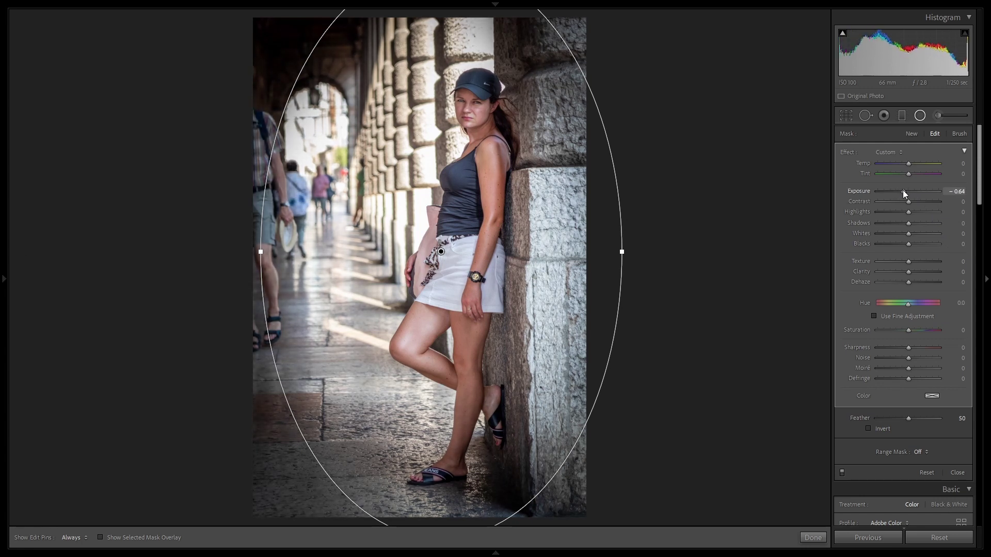
click(821, 537)
mouse_move(619, 554)
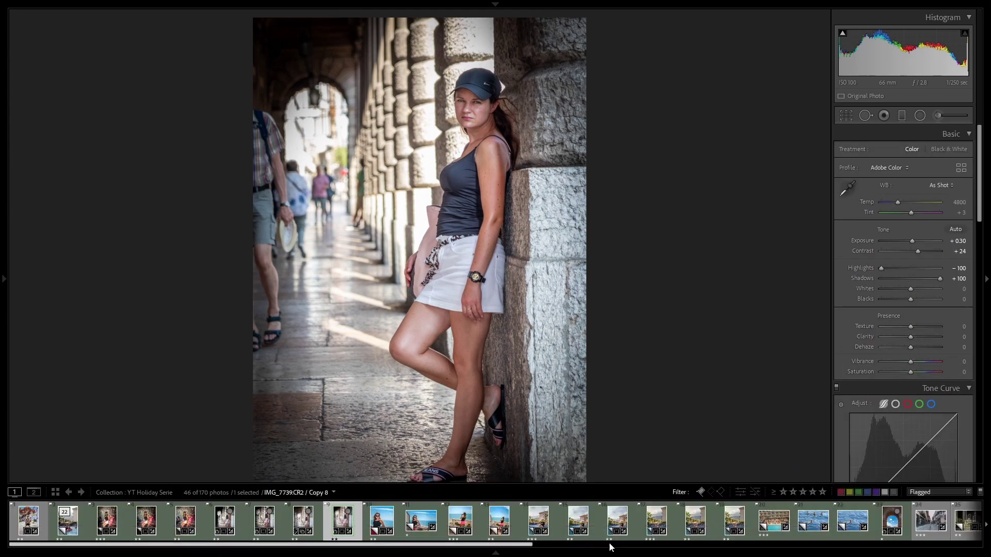
click(338, 526)
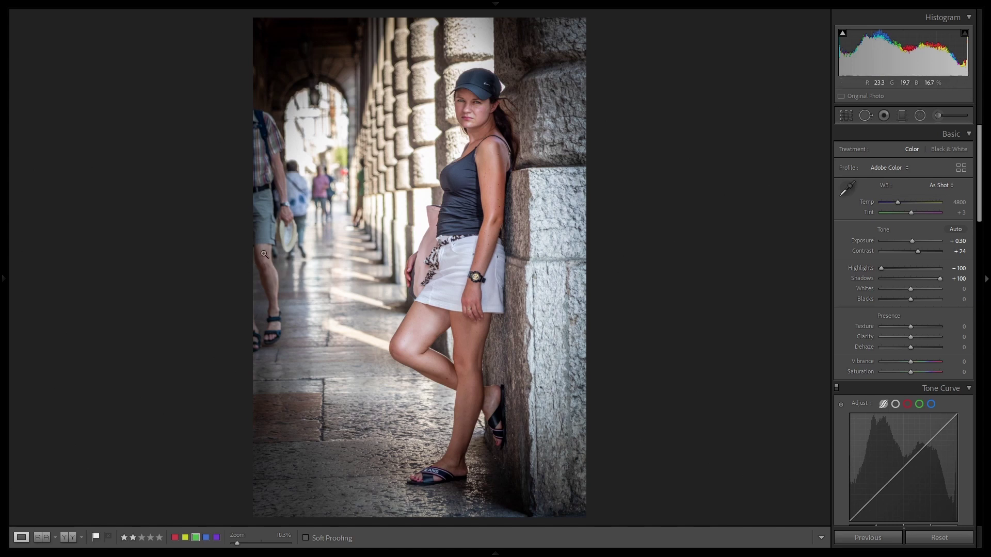
- Clone out the walking man's legs with the adjacent stone floor, try Heal on the spot and return it to Clone
click(866, 116)
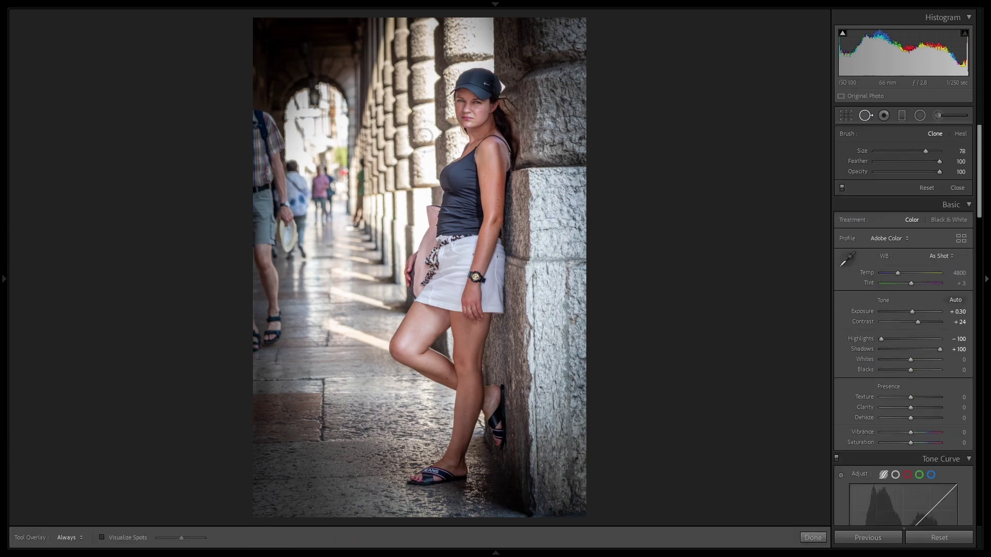
mouse_move(260, 254)
mouse_down()
mouse_move(278, 291)
mouse_move(269, 286)
mouse_move(263, 336)
mouse_move(258, 298)
mouse_move(257, 343)
mouse_move(266, 343)
mouse_move(265, 291)
mouse_up()
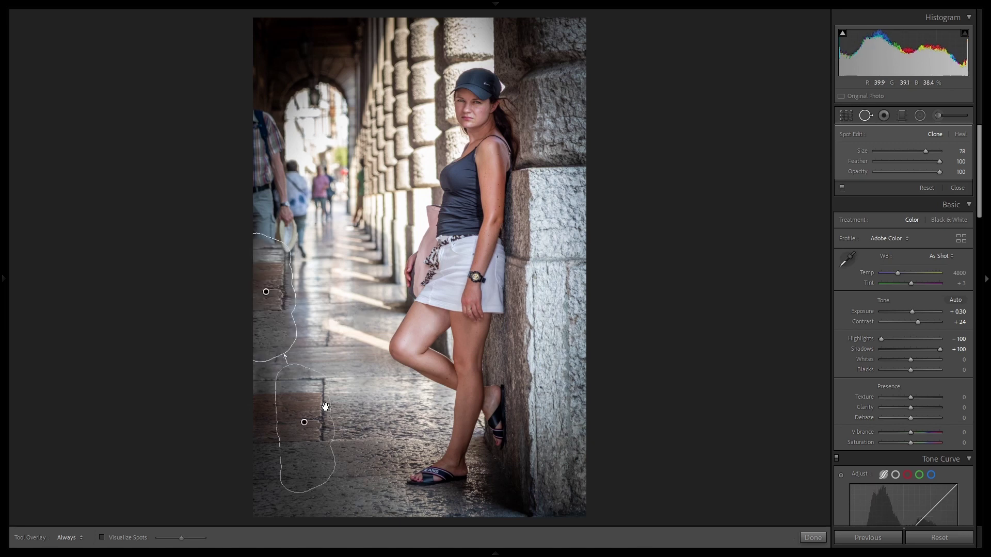
mouse_move(318, 351)
mouse_down()
mouse_move(328, 290)
mouse_move(335, 304)
mouse_move(320, 312)
mouse_up()
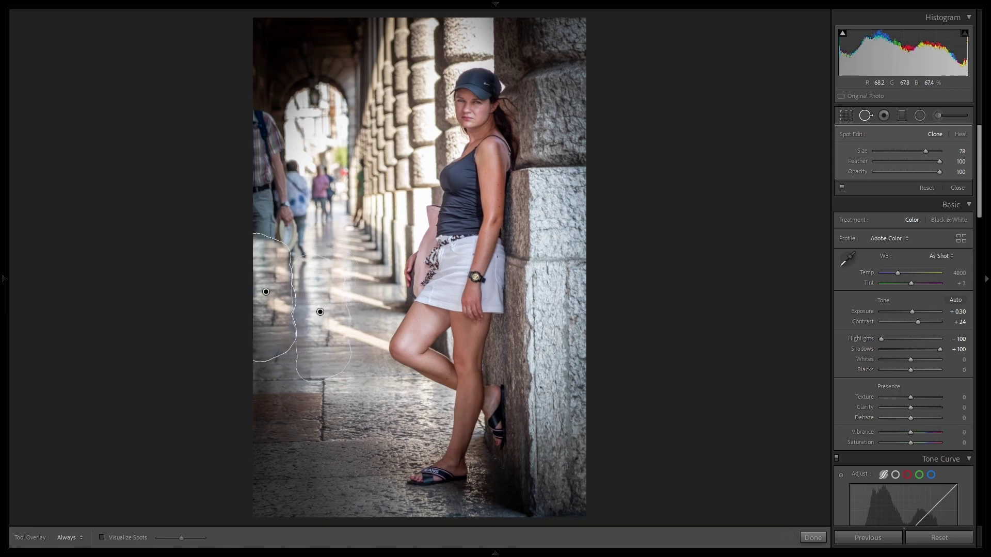
click(961, 134)
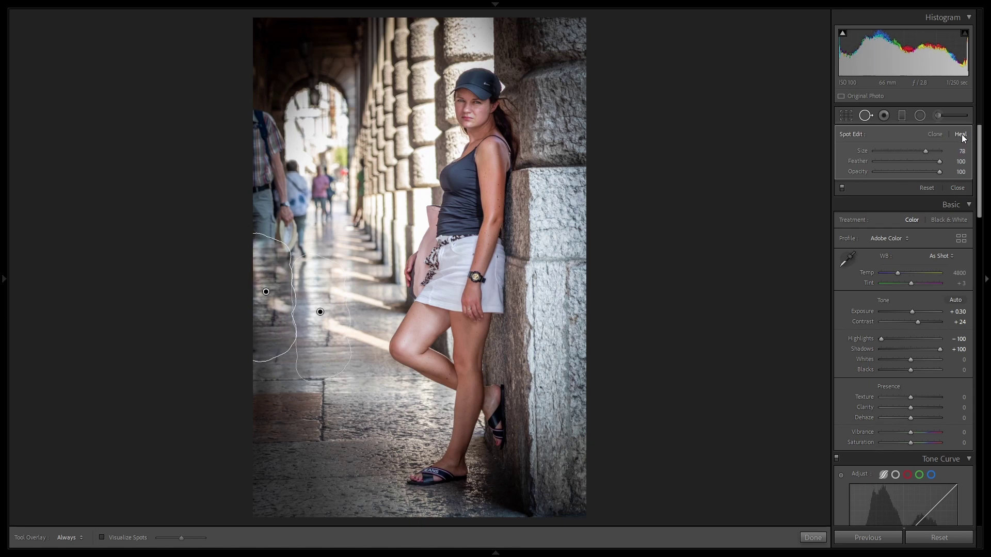
click(936, 134)
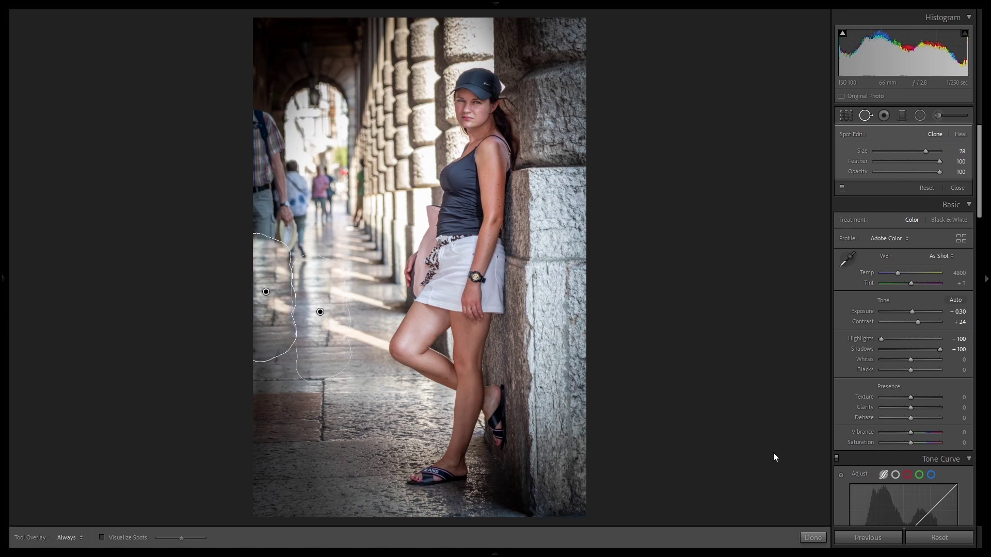
click(813, 538)
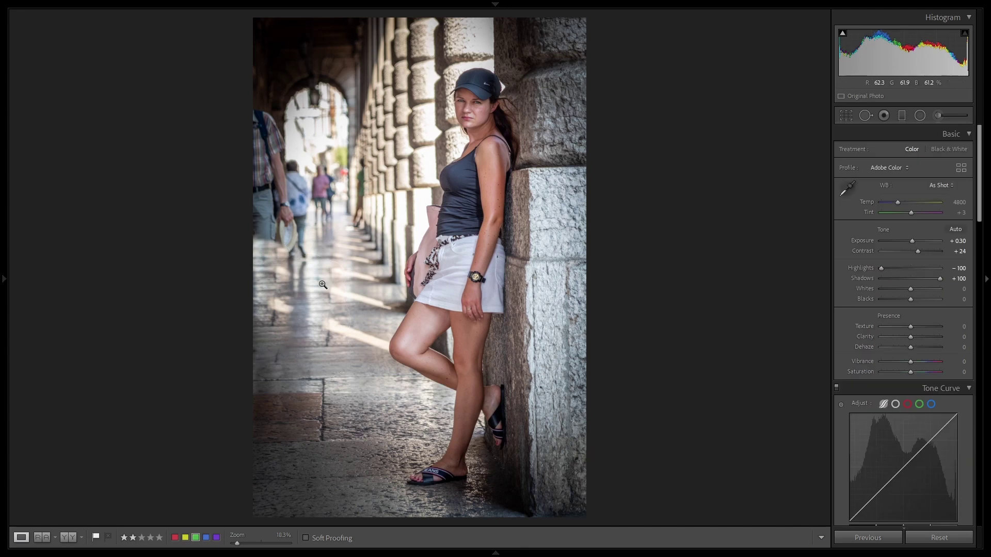
- Clone over the walking man's shoulder and upper torso, placing the sample source on the dark ceiling area above him
click(920, 116)
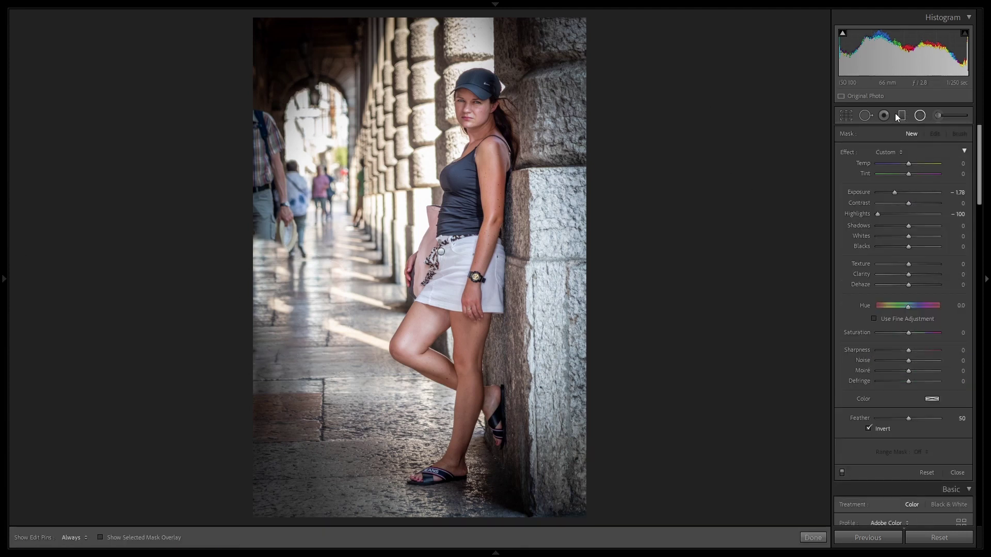
click(865, 116)
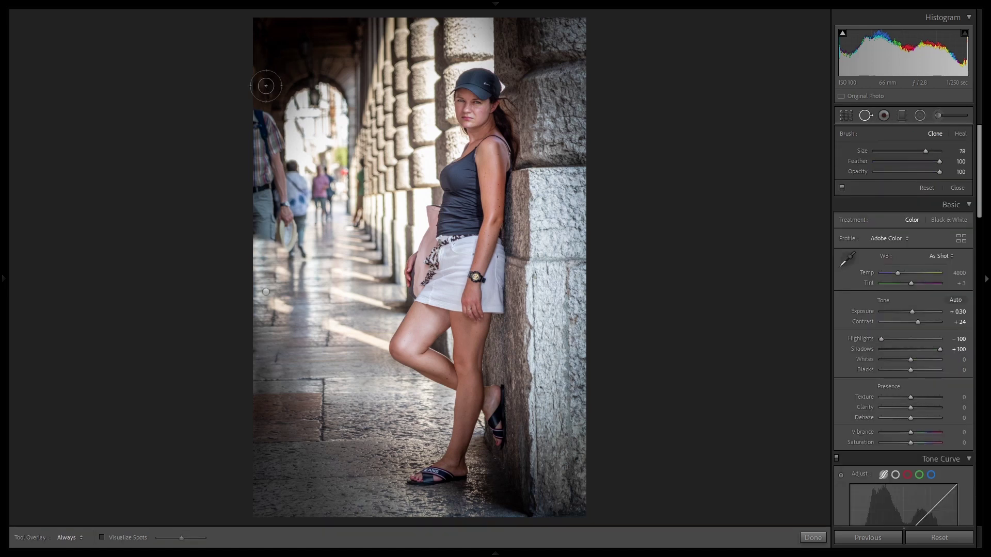
mouse_move(258, 104)
mouse_down()
mouse_move(274, 127)
mouse_move(263, 126)
mouse_move(267, 106)
mouse_move(271, 130)
mouse_move(260, 148)
mouse_up()
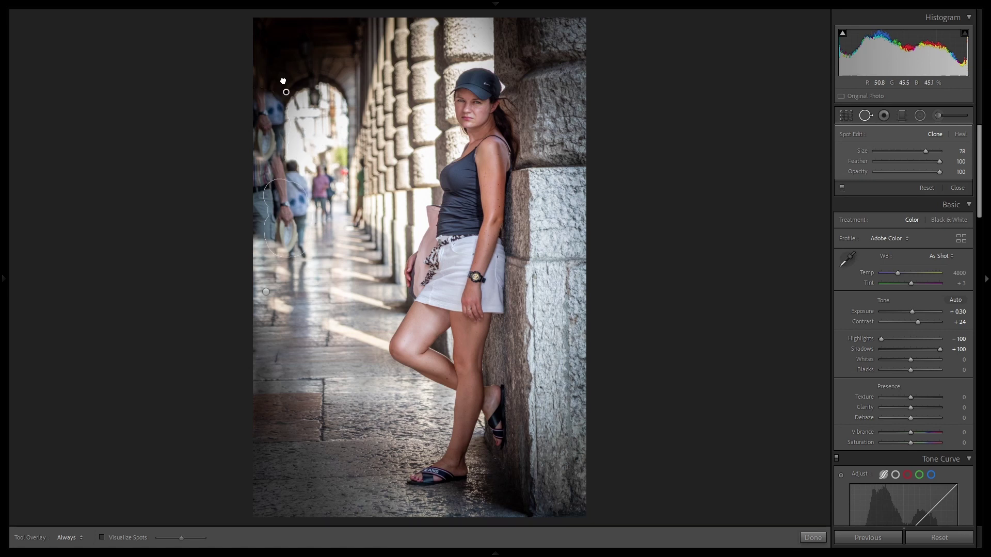
ctrl+click(272, 38)
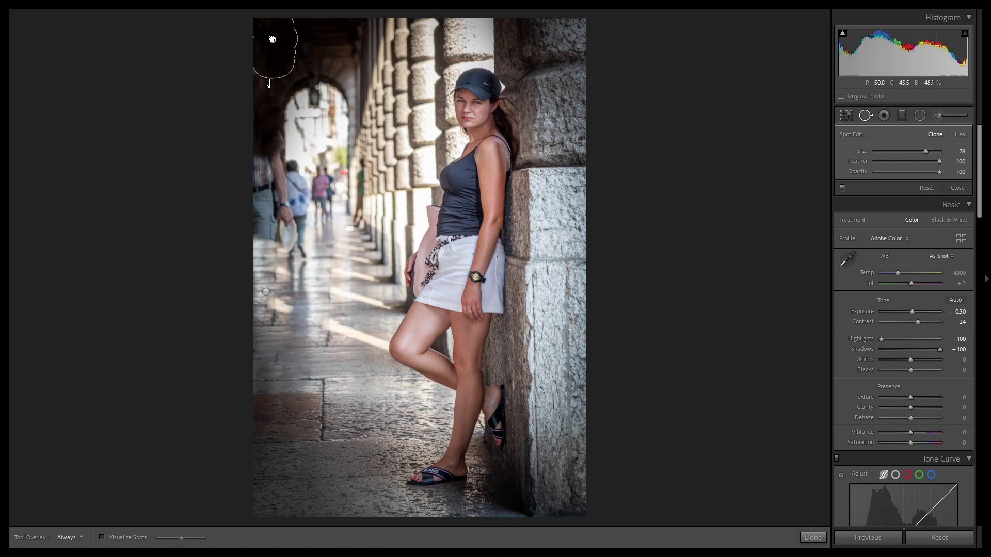
click(814, 537)
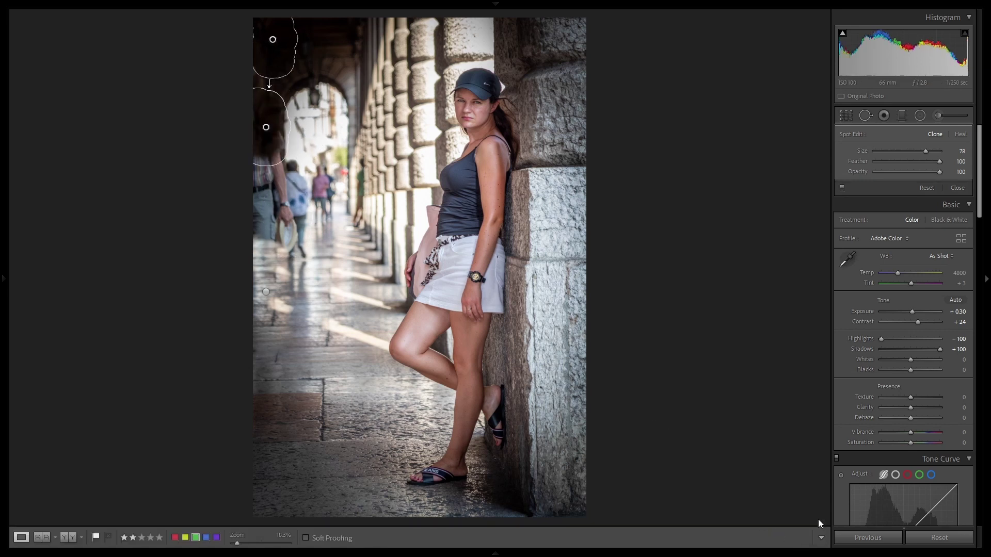
- Clone over the walking man's lower torso and waist, placing the sample source on the dark ceiling area at the photo's upper left
click(866, 116)
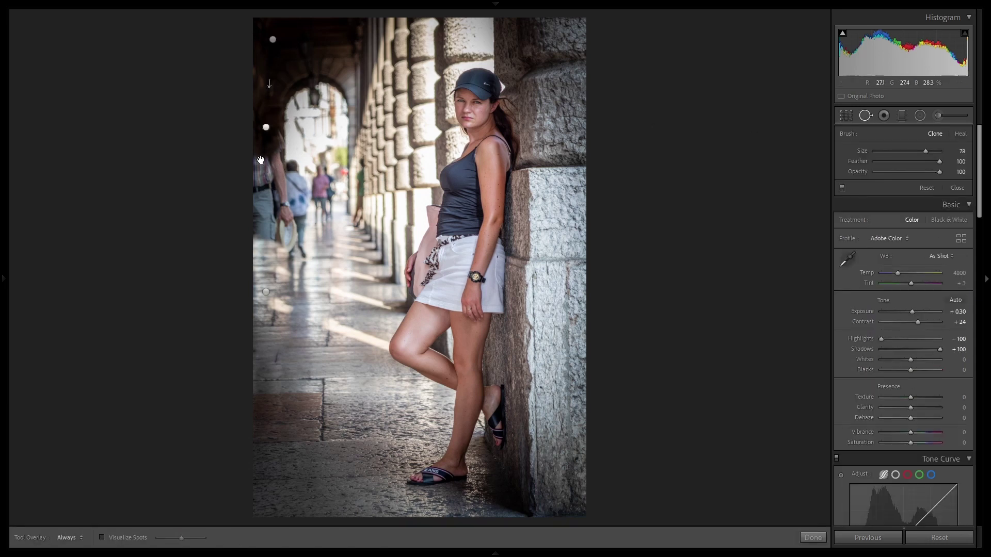
mouse_move(263, 169)
mouse_down()
mouse_move(257, 160)
mouse_move(271, 178)
mouse_up()
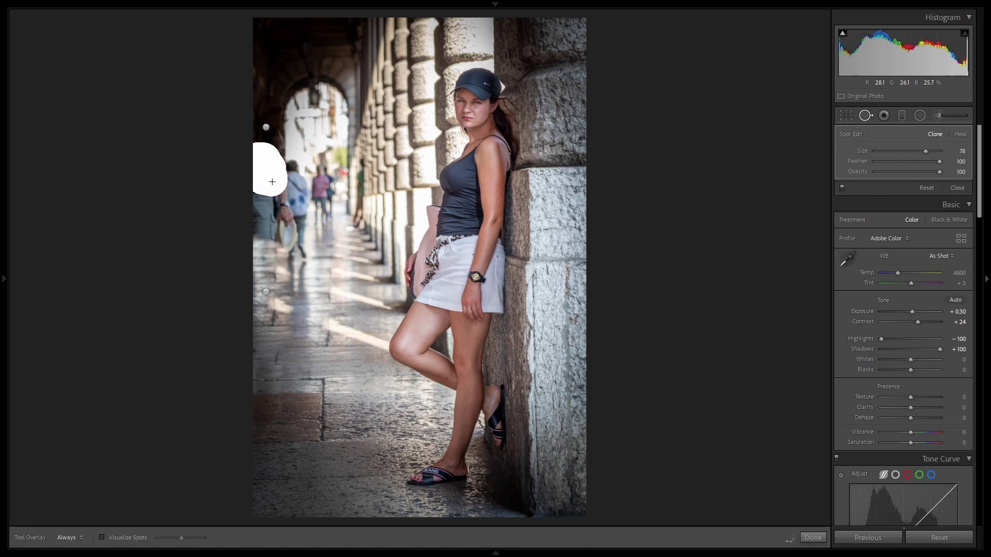
drag(272, 188, 266, 195)
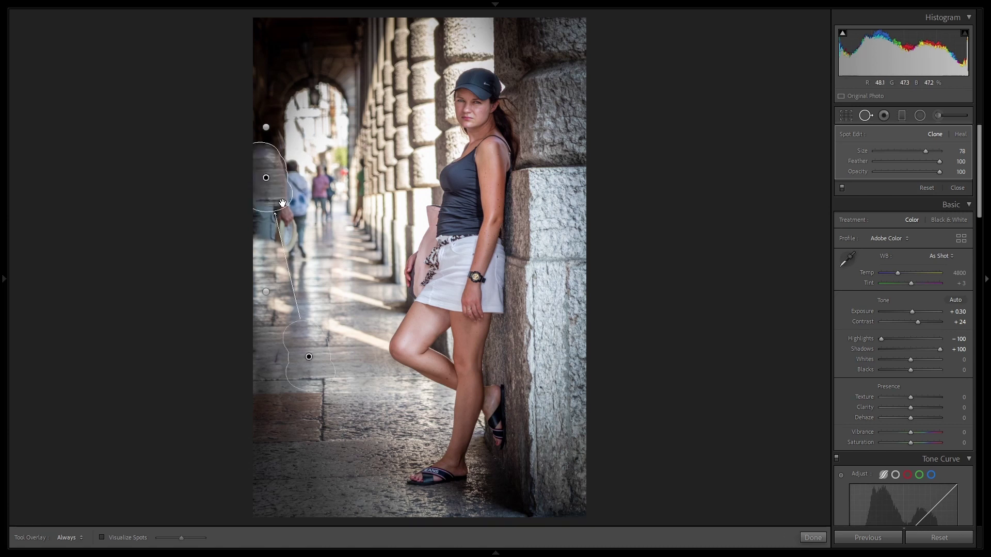
mouse_move(301, 350)
mouse_down()
mouse_move(310, 357)
mouse_move(282, 232)
mouse_move(276, 57)
mouse_up()
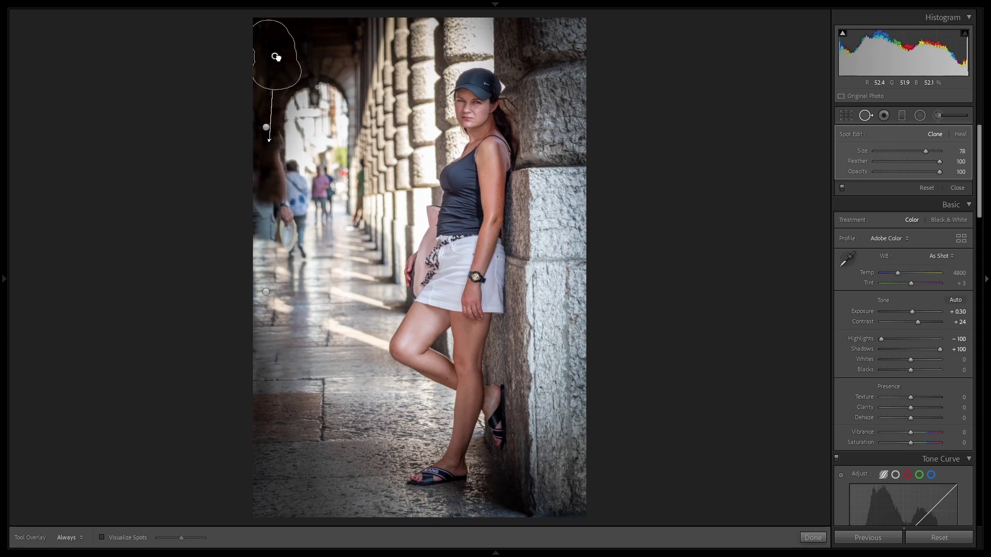
click(813, 537)
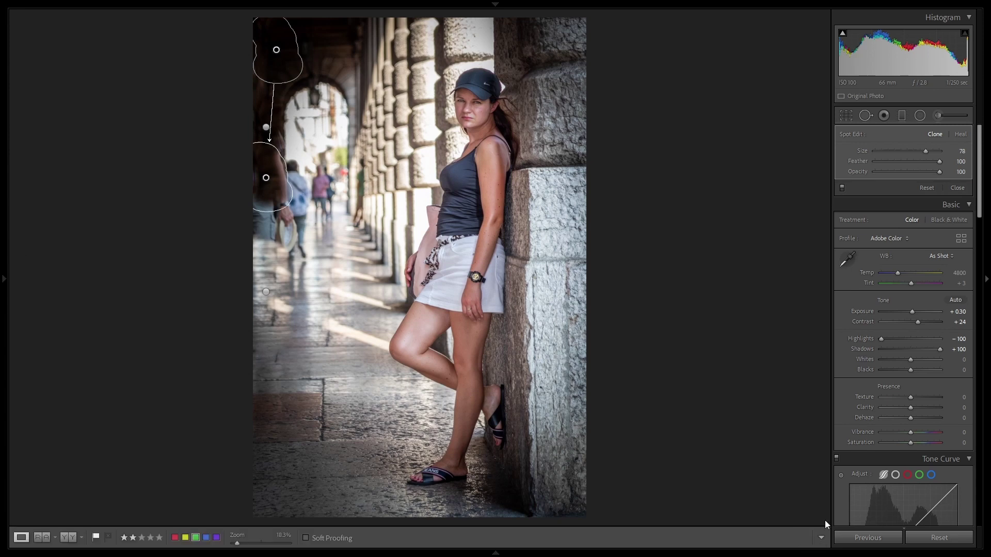
- Clone out the walking man's hips and hand and the neighbouring pedestrian's legs, sampling from the stone floor
click(870, 115)
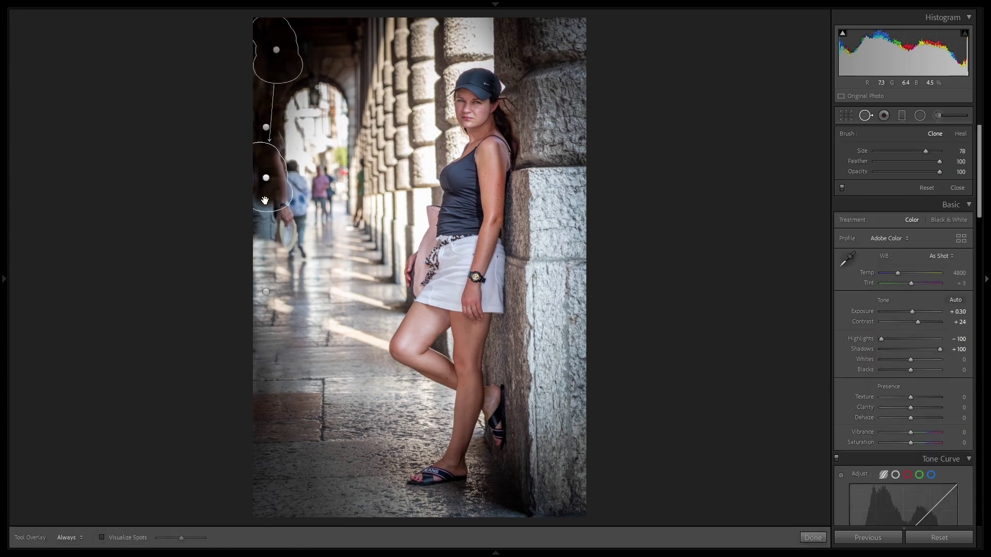
click(270, 236)
mouse_move(270, 236)
mouse_down()
mouse_move(252, 203)
mouse_move(284, 245)
mouse_up()
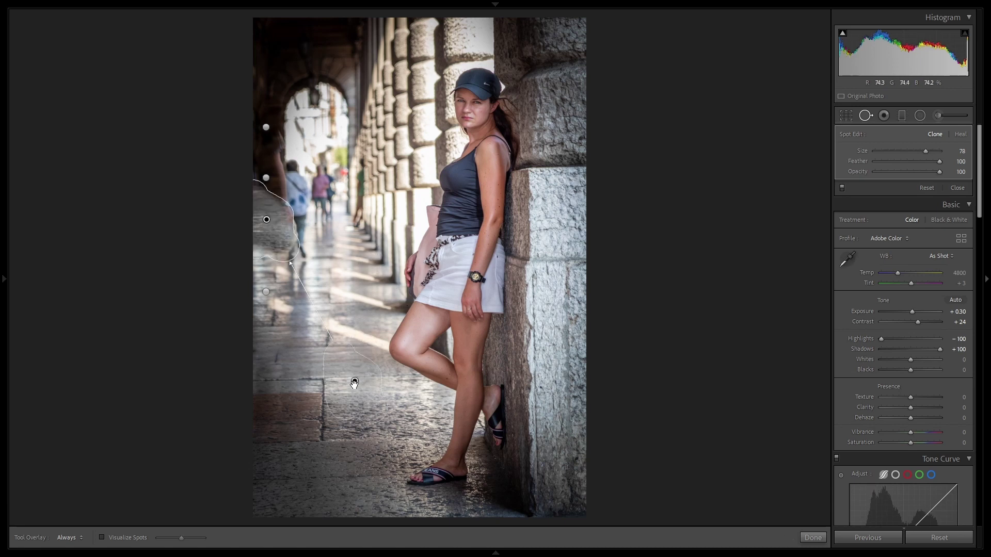
drag(345, 273, 336, 254)
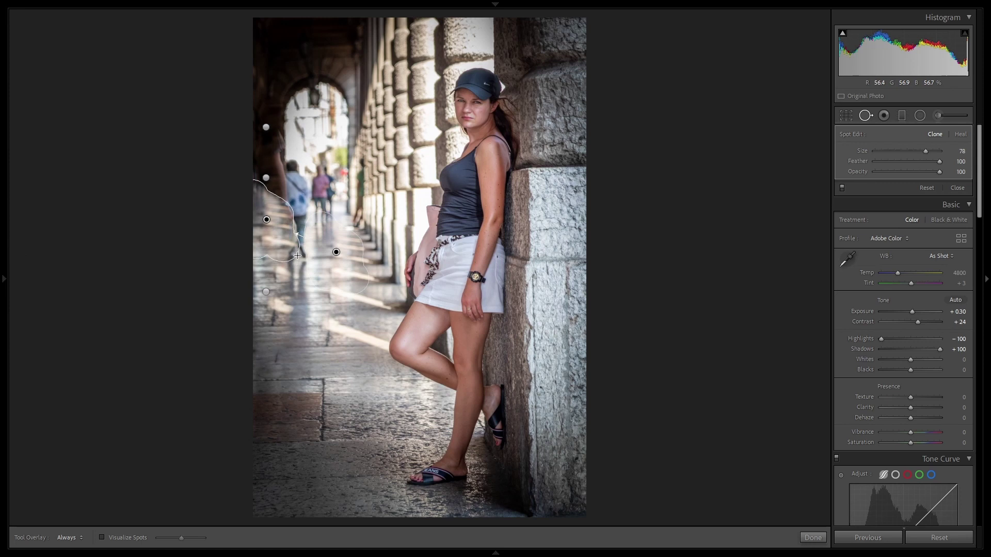
drag(299, 248, 295, 217)
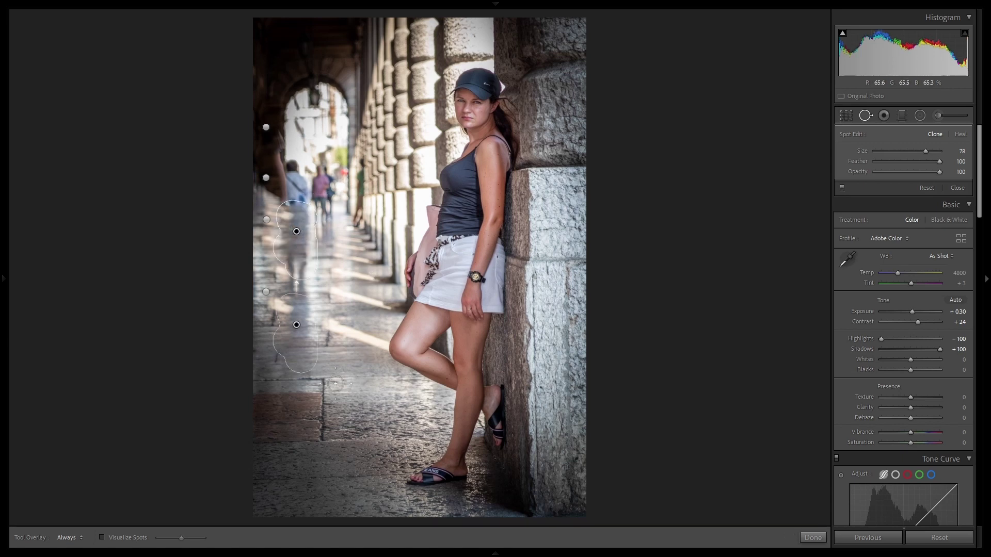
click(810, 536)
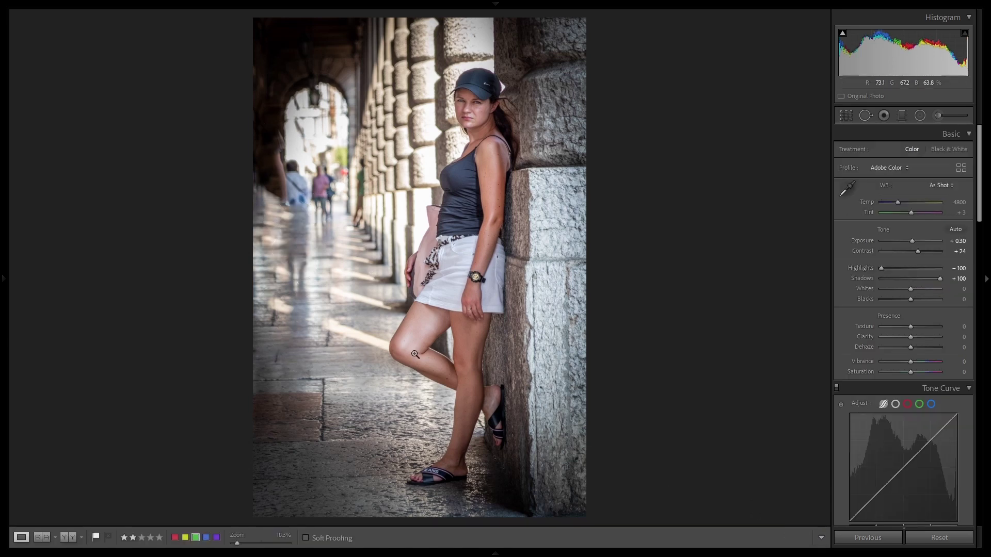
- Resample the pedestrian's leg spot from the bright floor beside it, try Heal and return the spot to Clone
click(316, 250)
click(330, 308)
click(922, 115)
click(867, 115)
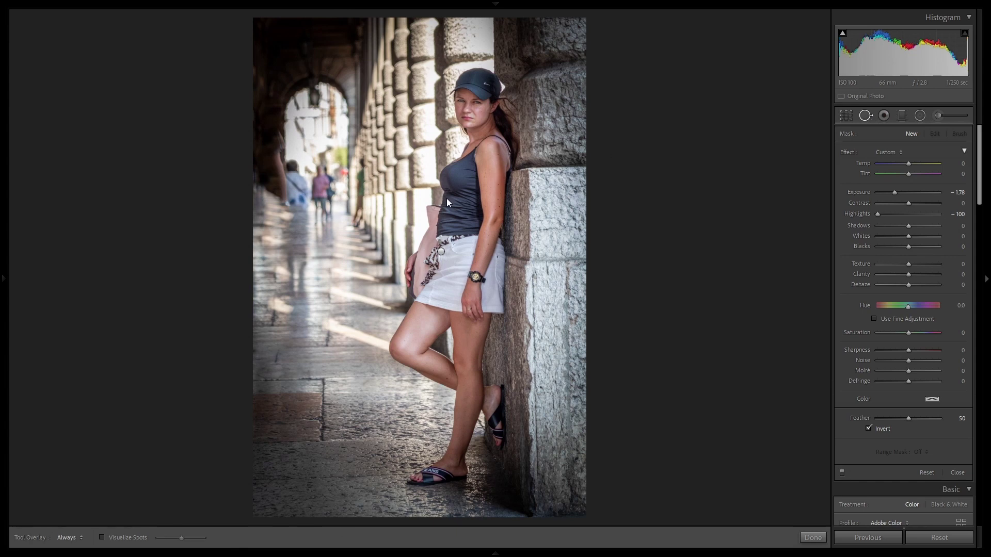
click(297, 227)
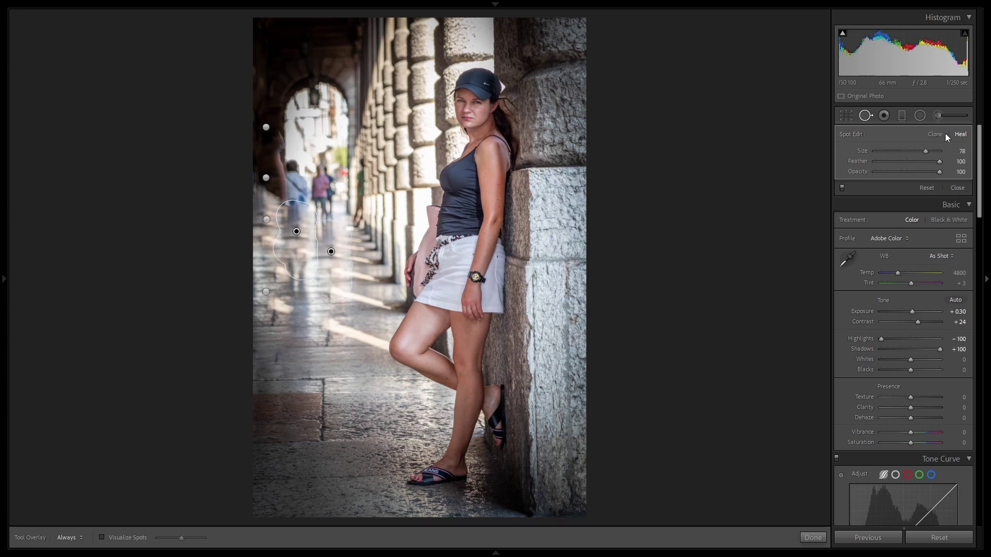
click(936, 134)
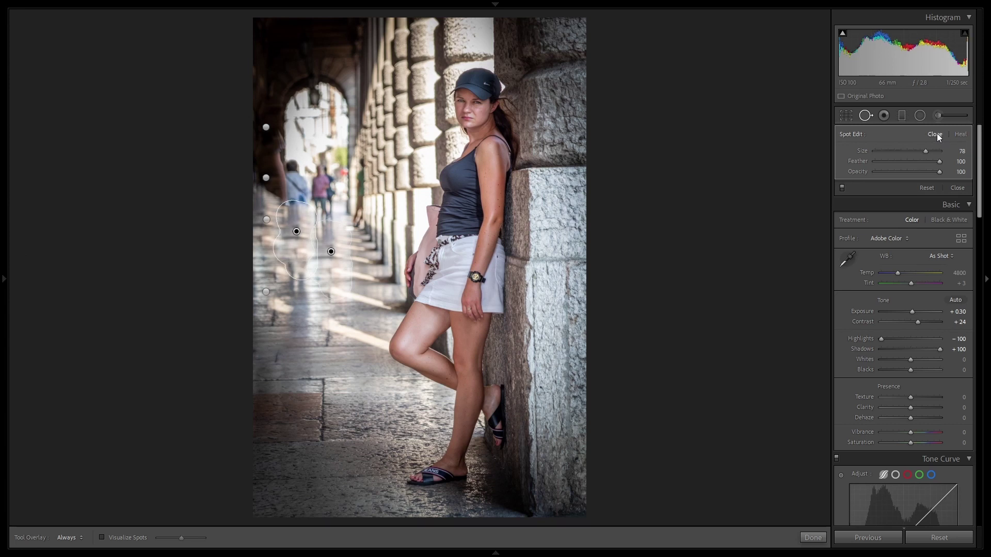
click(813, 538)
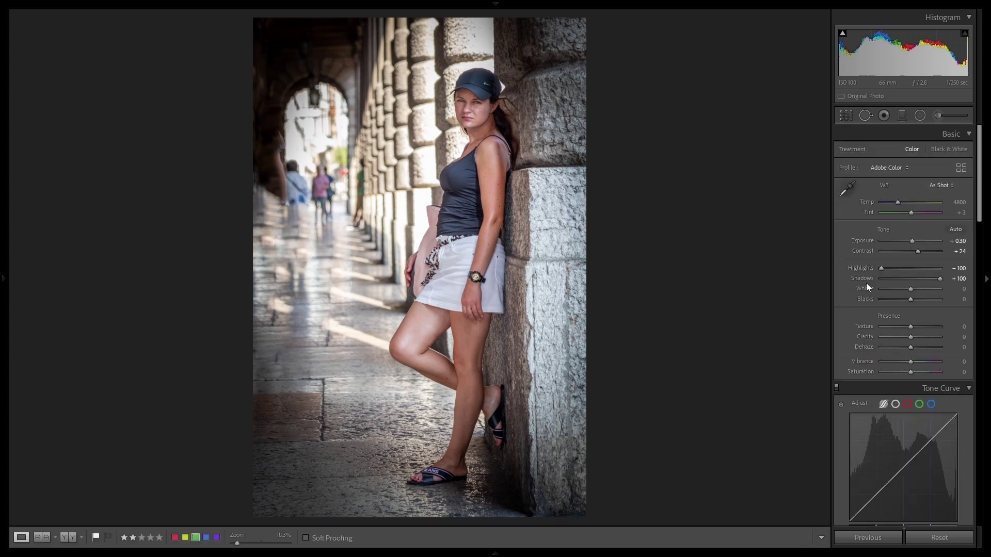
- Clone over the pedestrian's upper body with the bright archway area above, try Heal and return the spot to Clone
click(866, 115)
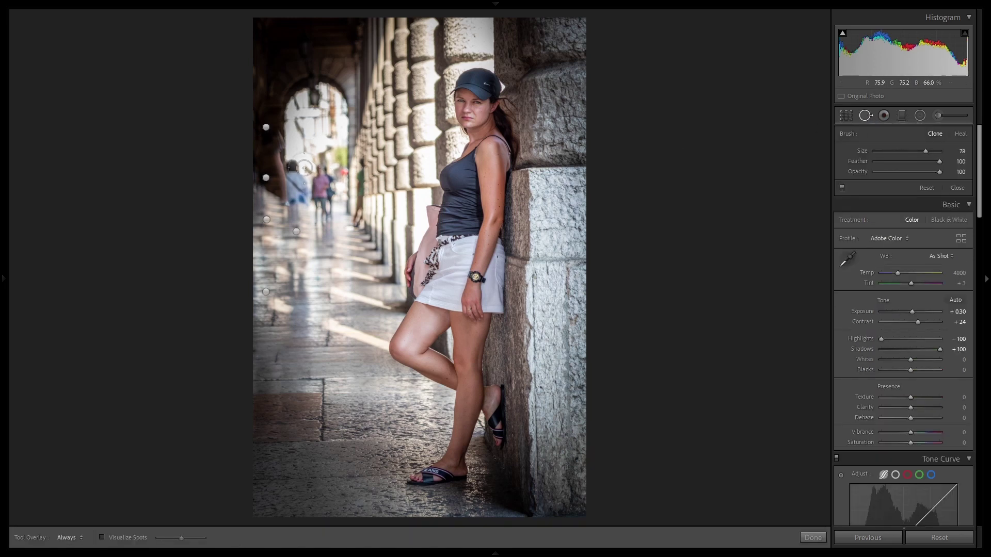
drag(299, 166, 299, 199)
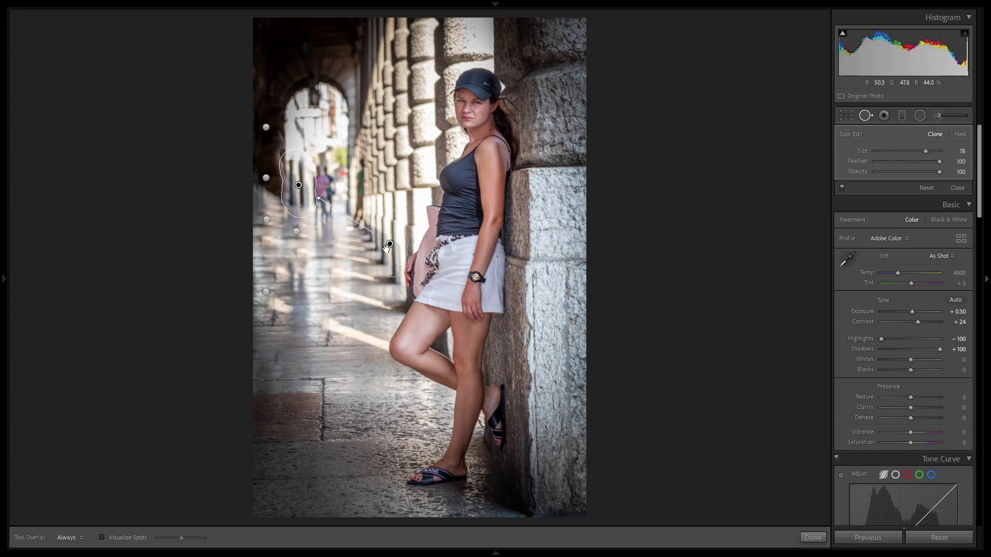
drag(391, 245, 310, 132)
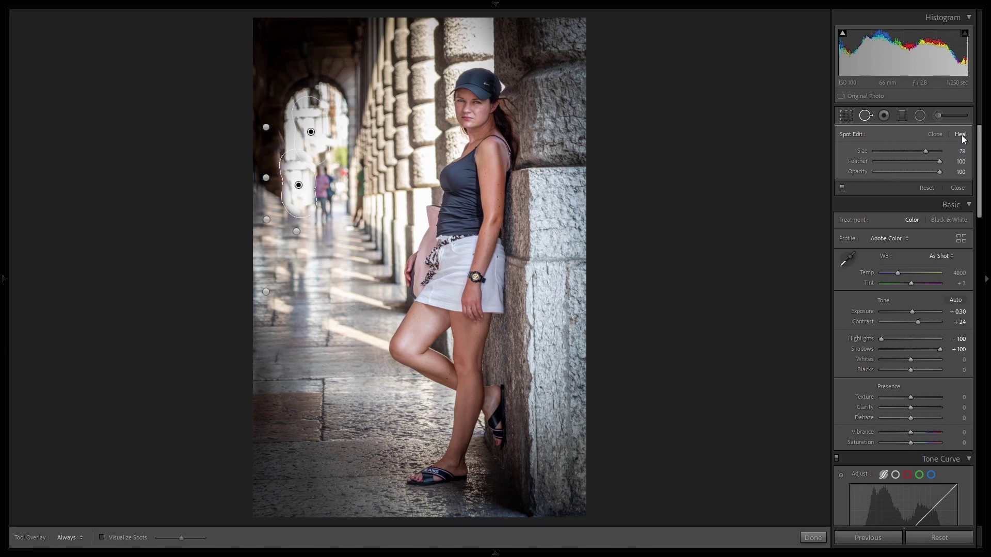
click(936, 134)
click(813, 538)
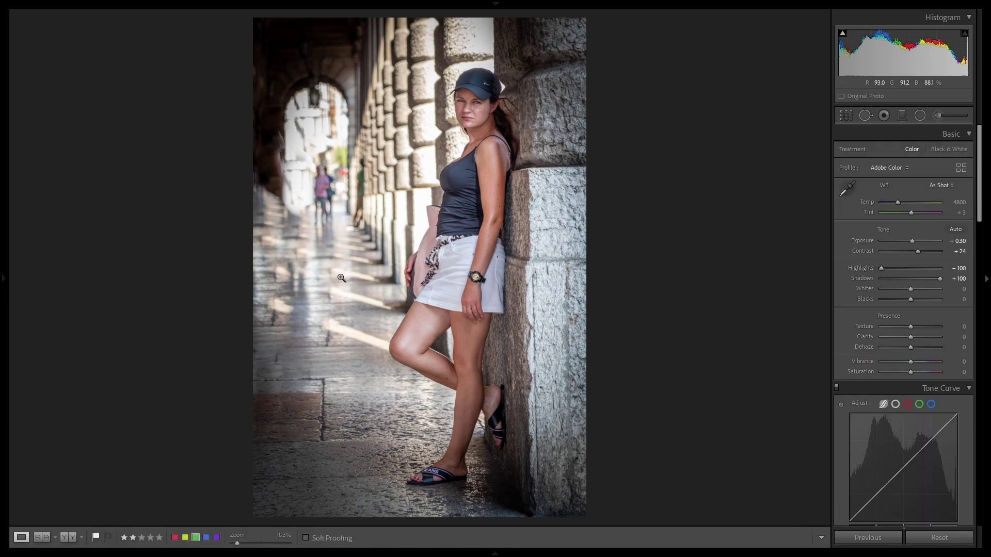
- Resample the pedestrian's upper-body spot from the base of the stone columns, keeping feather at 100 and setting opacity to 50
click(866, 115)
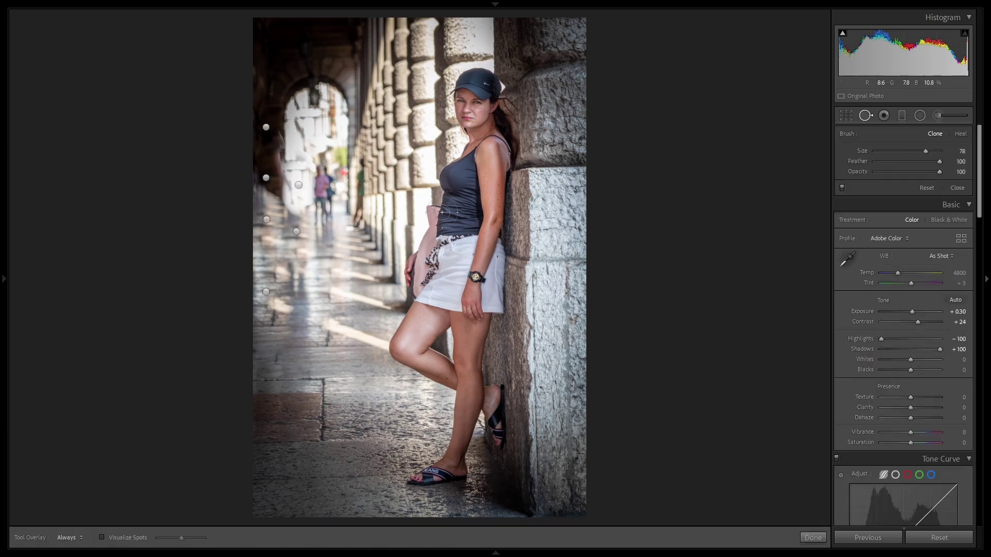
click(293, 206)
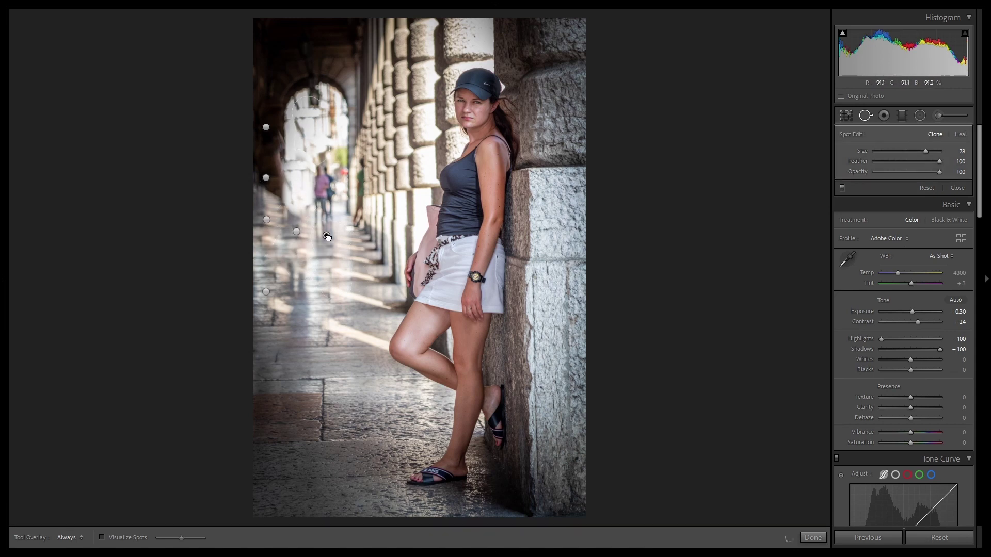
mouse_move(327, 237)
mouse_down()
mouse_move(351, 253)
mouse_move(380, 243)
mouse_move(395, 216)
mouse_move(392, 224)
mouse_up()
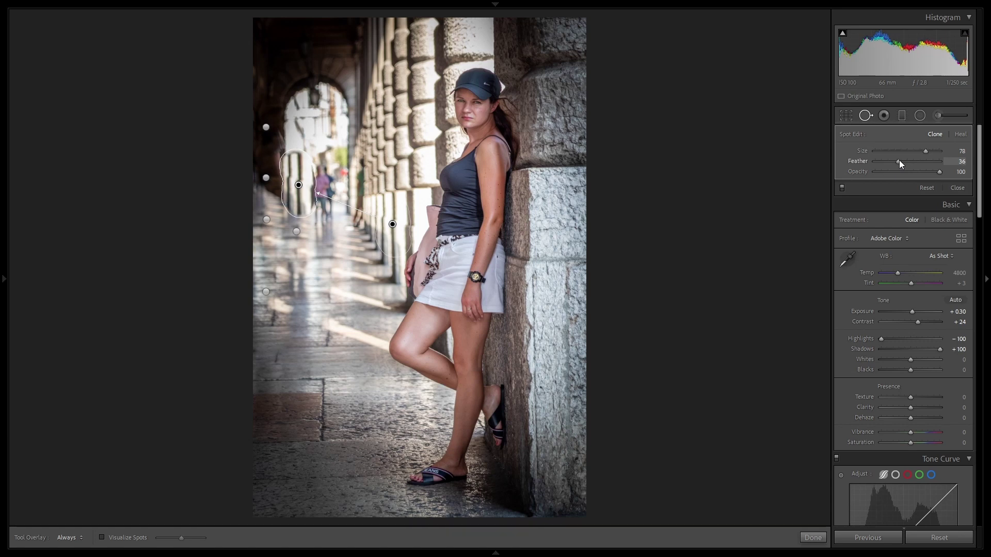
drag(897, 162, 950, 164)
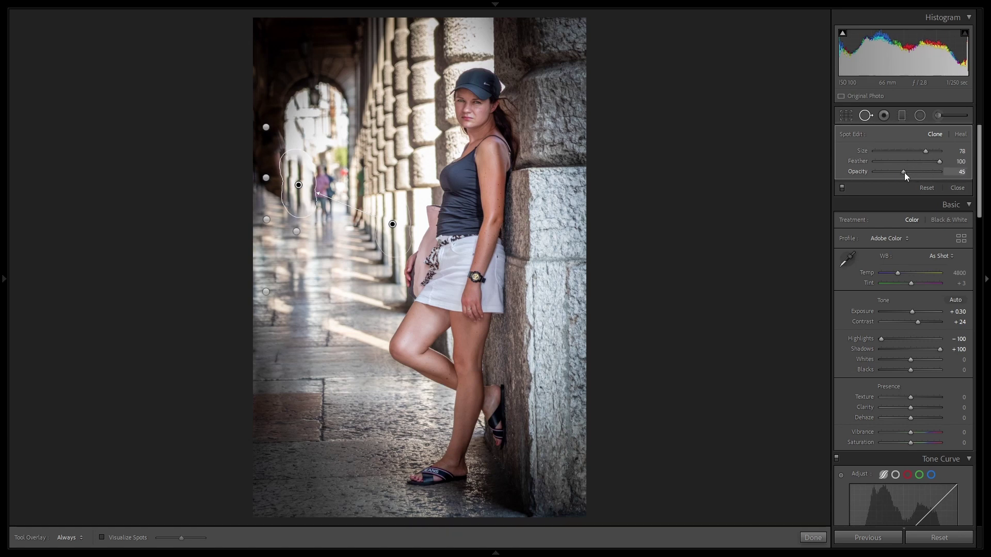
drag(904, 173, 909, 172)
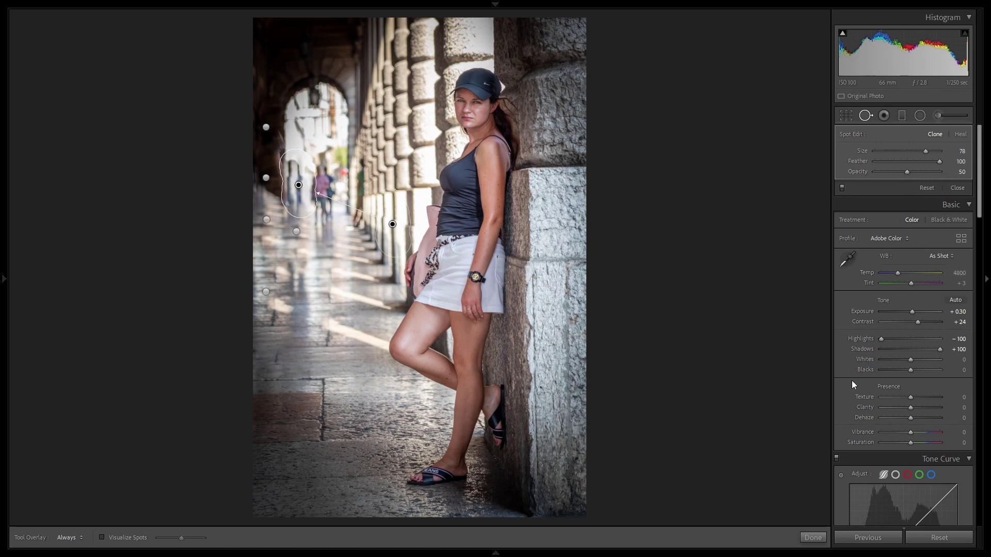
click(813, 538)
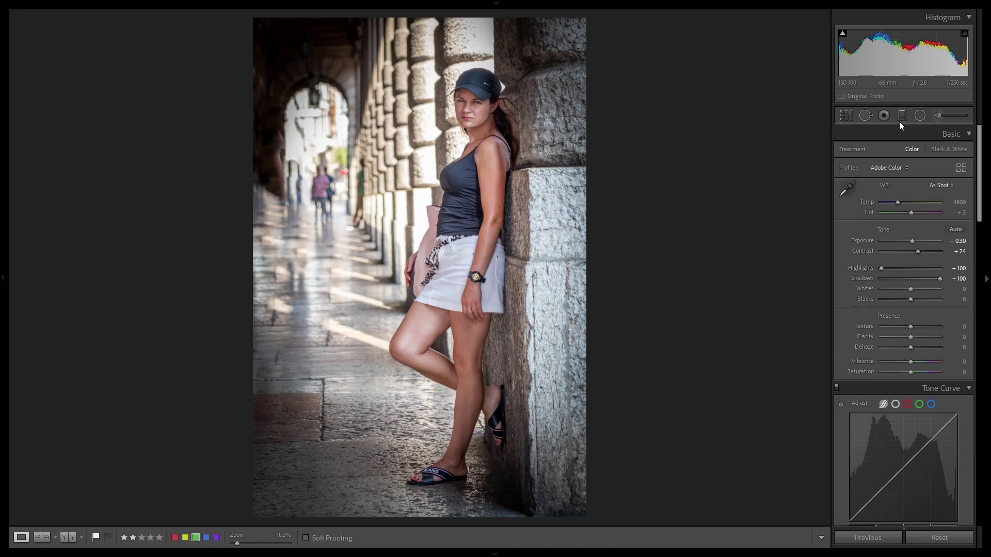
- Darken the shadowed wall beside the archway with an adjustment brush at exposure -1.18, highlights -100 and size 8.0
click(938, 115)
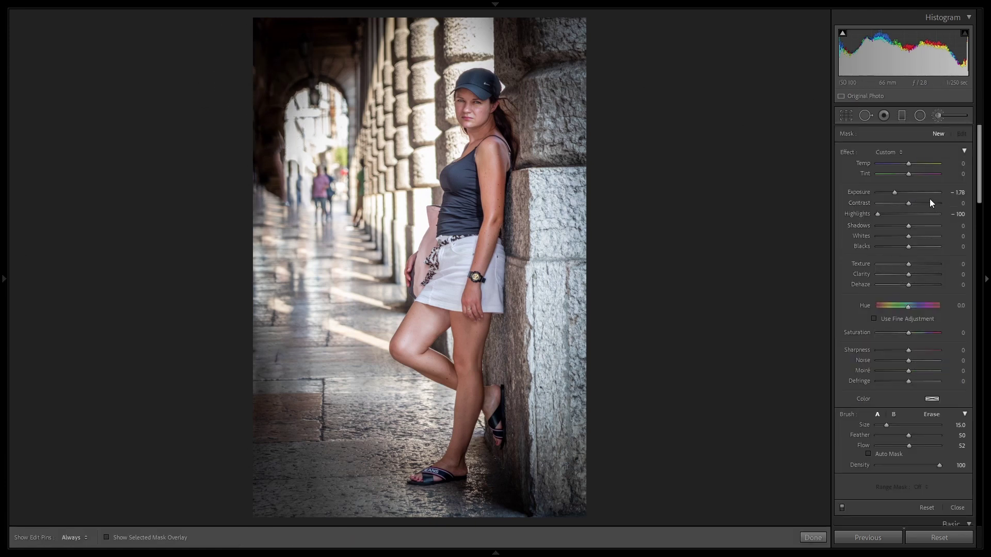
scroll(251, 100, down, 5)
scroll(259, 101, up, 1)
drag(896, 192, 900, 193)
scroll(266, 86, up, 4)
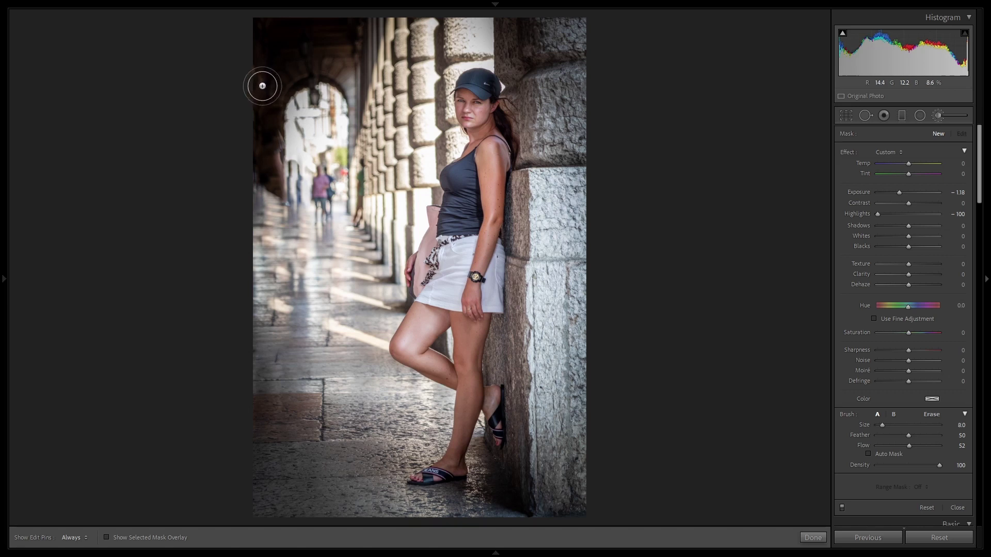
key(h)
scroll(254, 130, down, 4)
key(h)
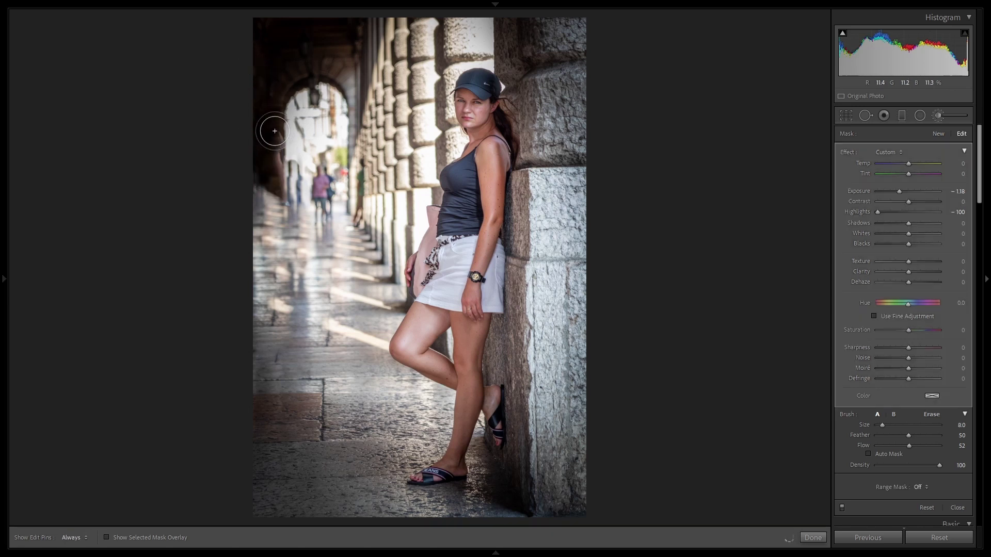
key(h)
mouse_move(274, 135)
mouse_down()
mouse_move(274, 174)
mouse_move(275, 120)
mouse_up()
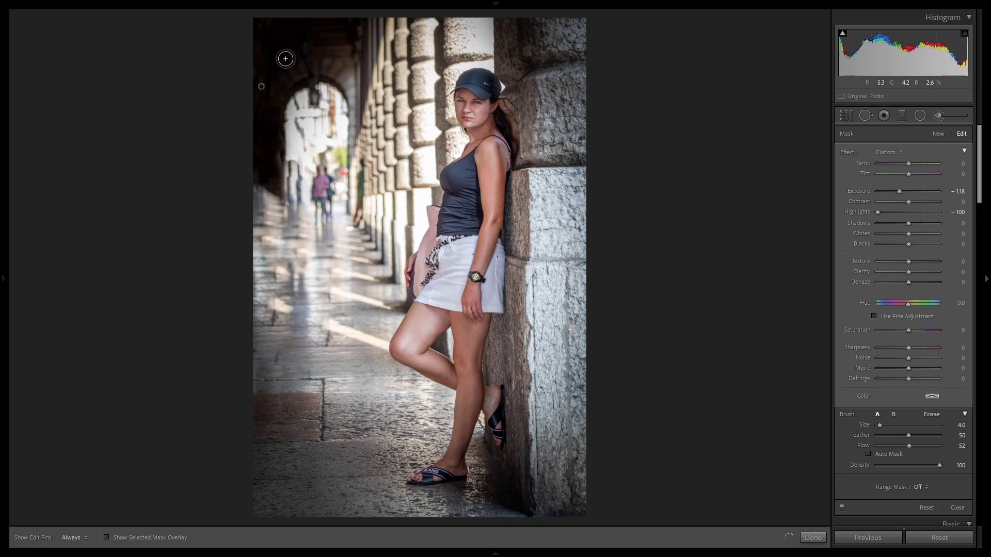
- Extend the brush darkening over the walking man's remnants at the photo's left edge, finishing with brush size 7.0
key(h)
scroll(261, 189, up, 1)
scroll(260, 189, up, 8)
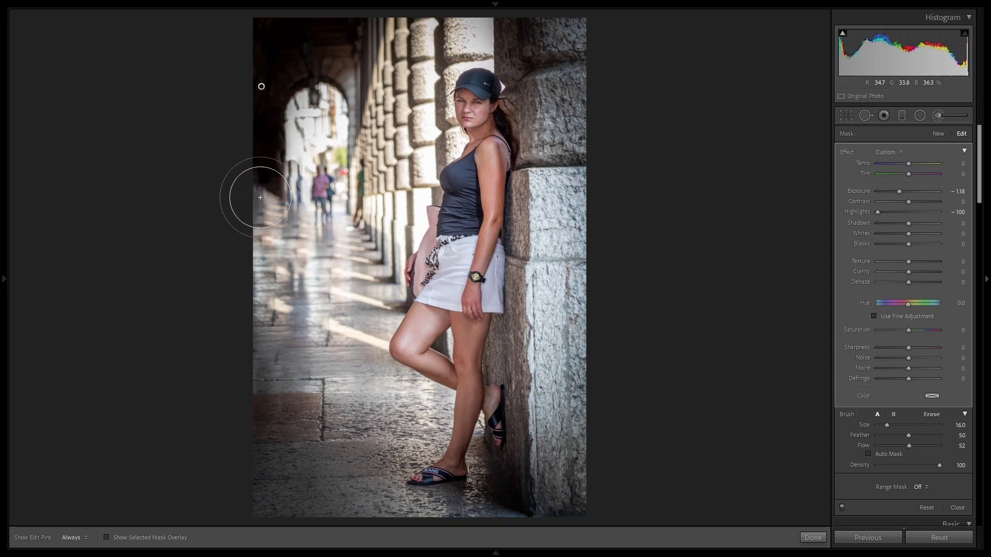
key(h)
scroll(253, 193, down, 1)
mouse_move(253, 193)
mouse_down()
mouse_move(249, 234)
mouse_move(261, 171)
mouse_move(255, 237)
mouse_move(254, 194)
mouse_move(277, 259)
mouse_move(249, 216)
mouse_move(252, 314)
mouse_move(262, 193)
mouse_up()
key(h)
scroll(254, 180, down, 5)
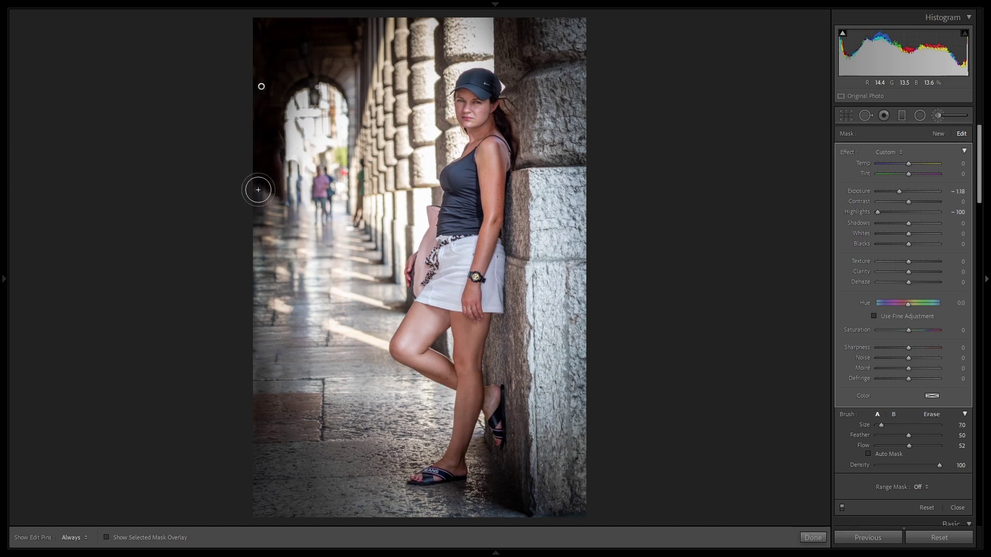
key(h)
mouse_move(268, 185)
mouse_down()
mouse_move(259, 243)
mouse_move(247, 200)
mouse_up()
key(h)
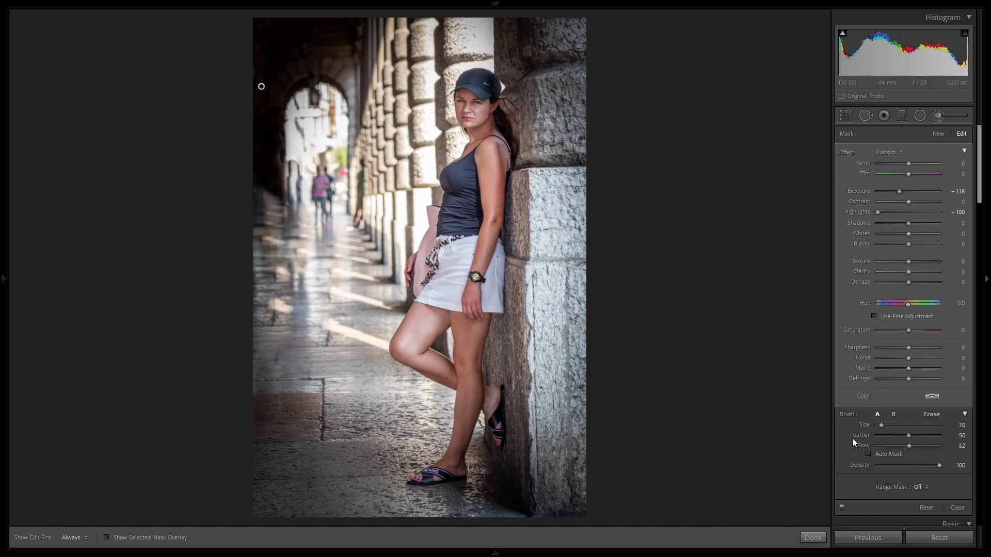
click(820, 536)
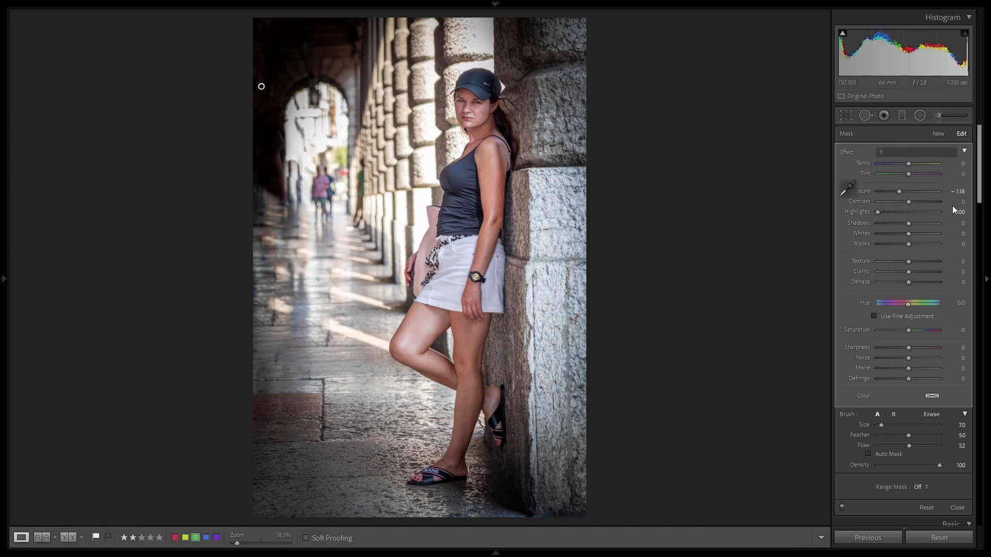
- Darken the photo's left edge beside the archway with a new adjustment brush at exposure -1.92 and highlights -100
click(940, 114)
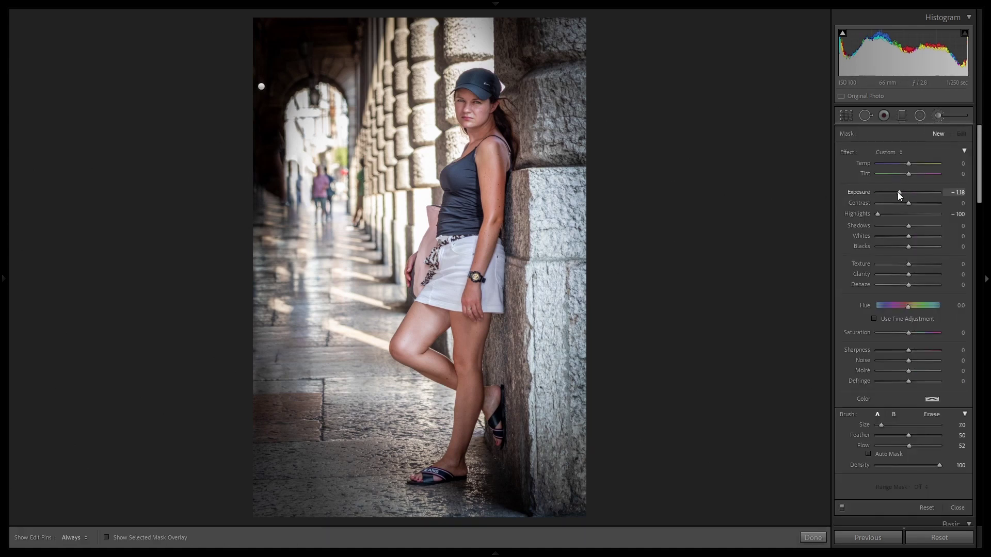
drag(898, 194, 891, 192)
key(h)
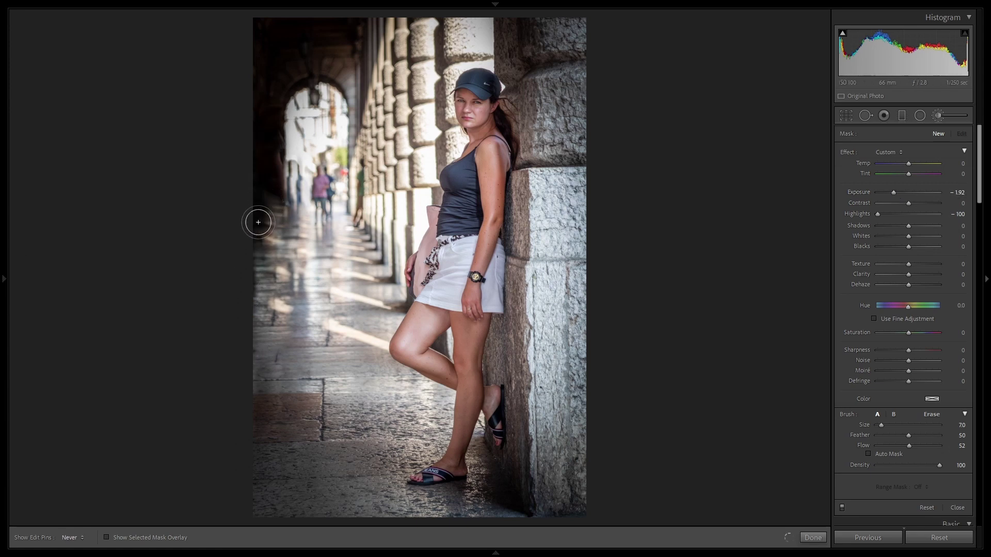
mouse_move(259, 222)
mouse_down()
mouse_move(266, 256)
mouse_move(270, 199)
mouse_move(238, 287)
mouse_move(243, 308)
mouse_move(257, 258)
mouse_move(270, 252)
mouse_move(263, 279)
mouse_move(261, 197)
mouse_up()
key(h)
key(bracketleft)
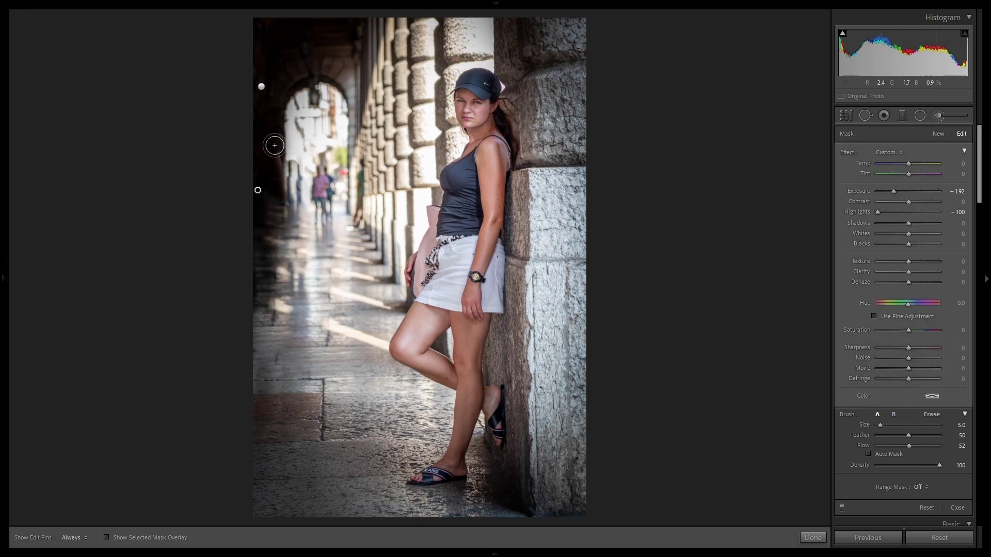
- Extend the darkening over the wall around the archway and the floor's left edge, using brush sizes 4.0 and 10.0
key(h)
key(bracketleft)
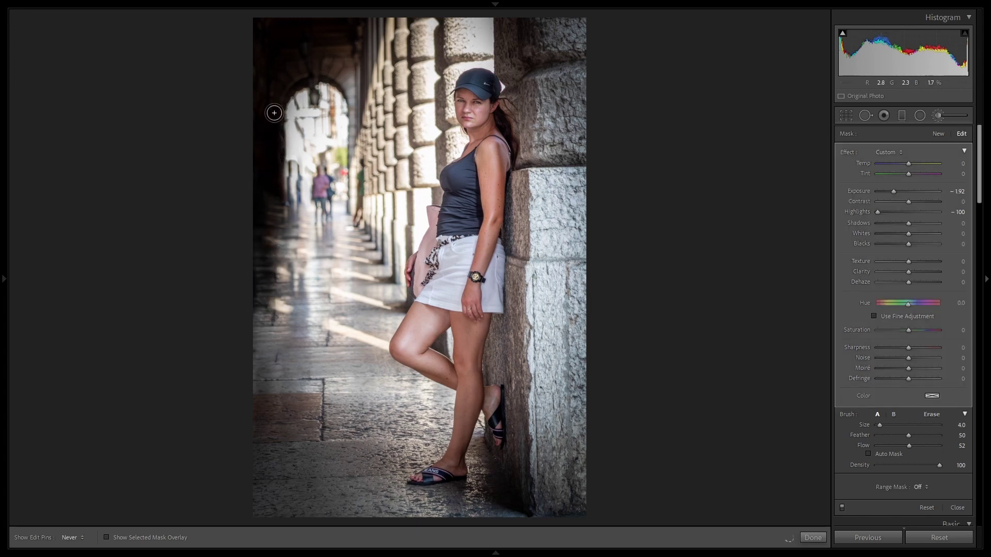
key(h)
key(bracketright)
key(bracketright)
key(bracketright)
key(h)
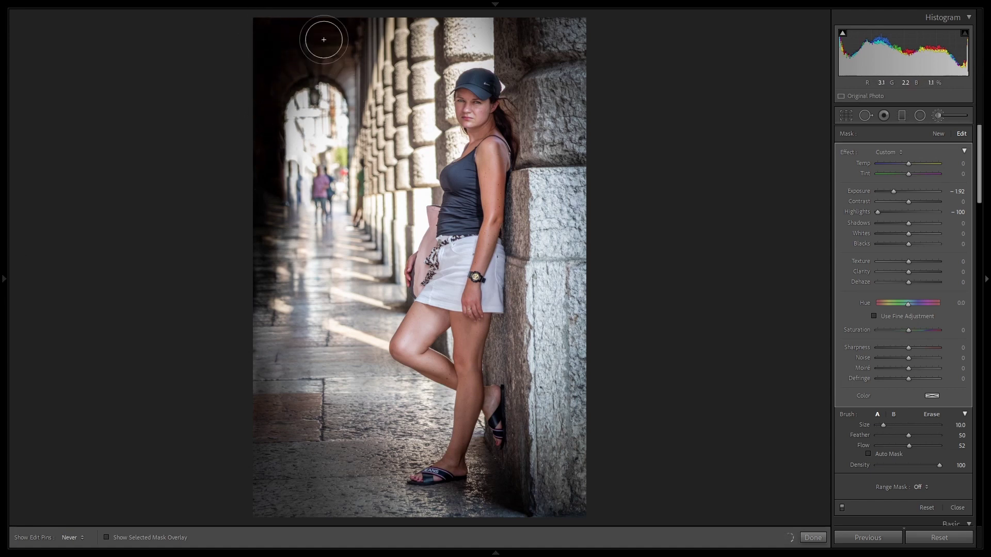
key(h)
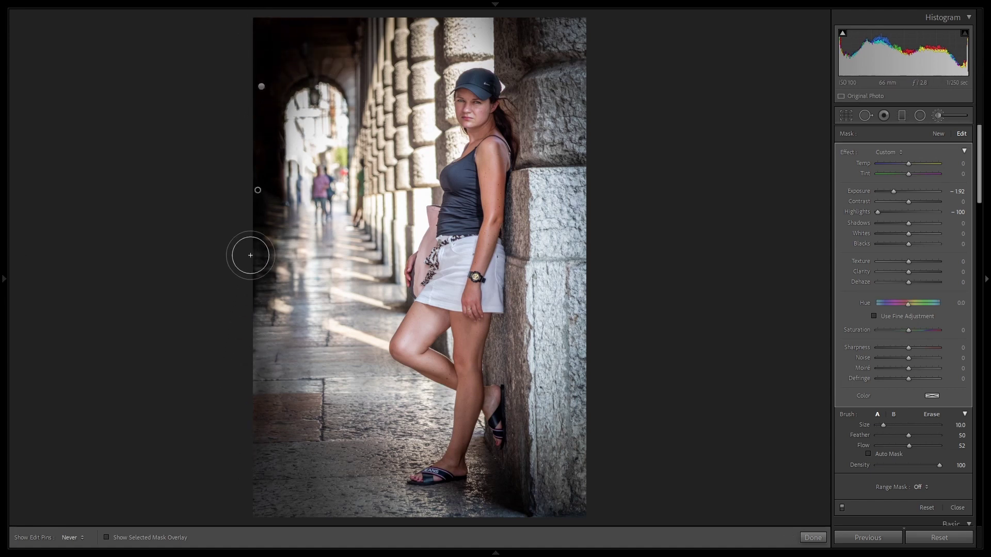
mouse_move(250, 255)
mouse_down()
mouse_move(233, 299)
mouse_move(234, 398)
mouse_up()
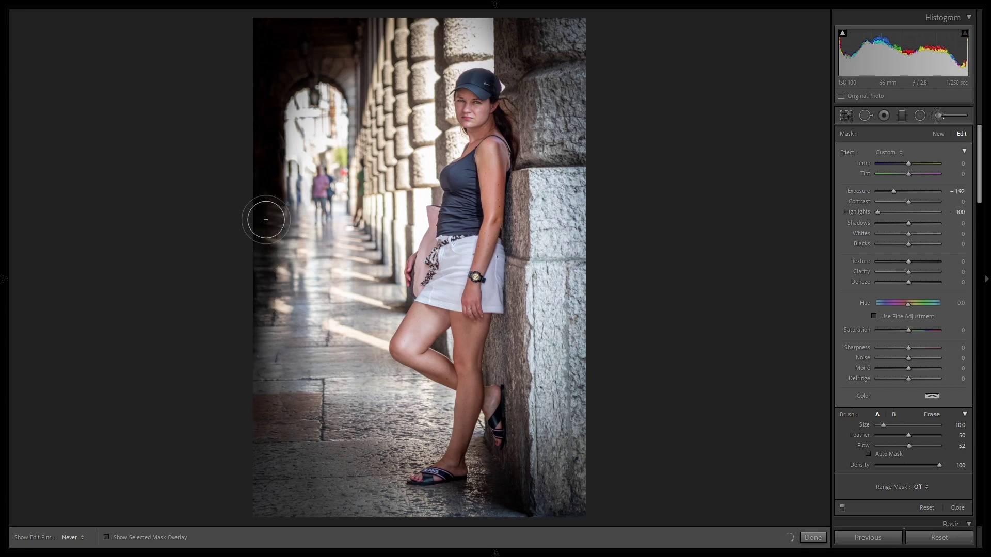
click(813, 538)
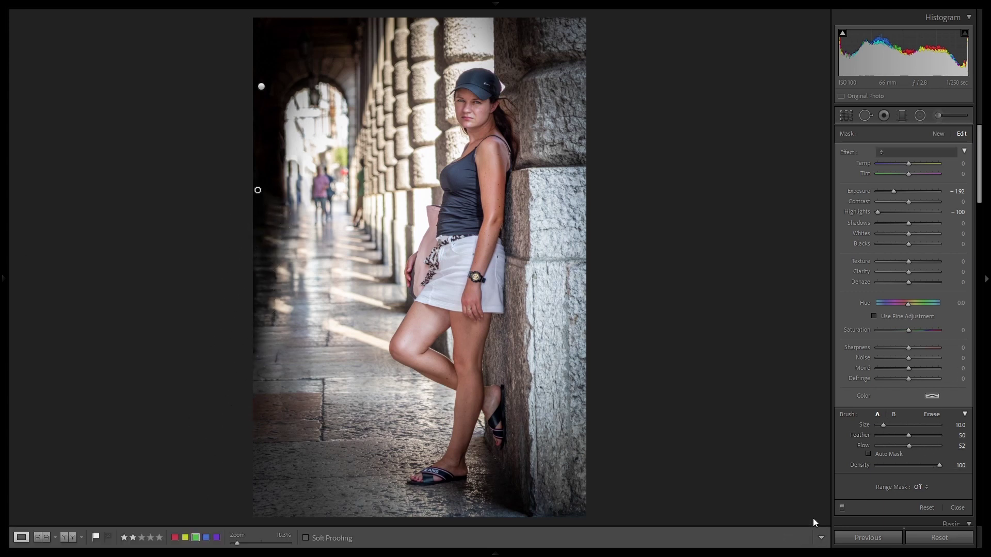
- Crop the archway portrait slightly tighter from its upper-left corner, keeping the Original aspect ratio
click(284, 151)
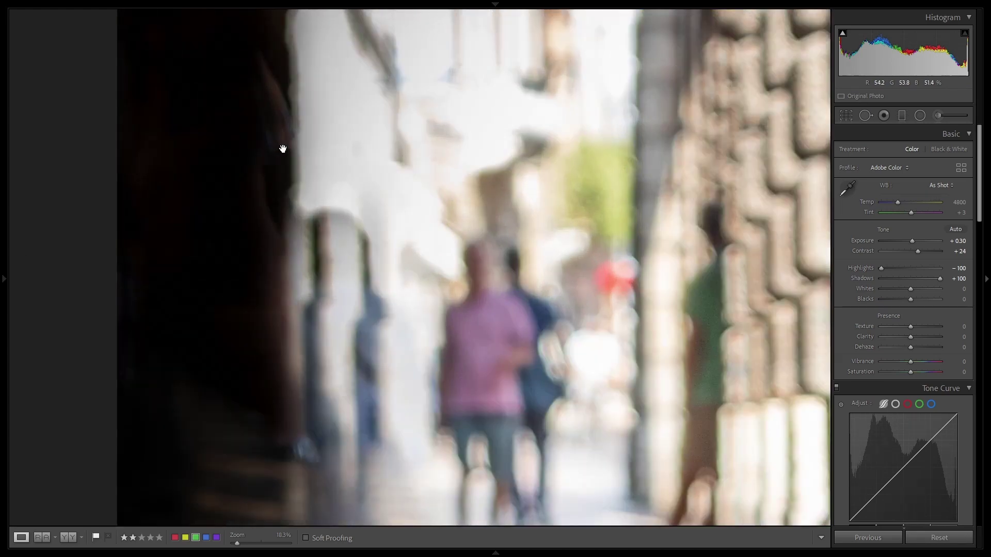
click(284, 151)
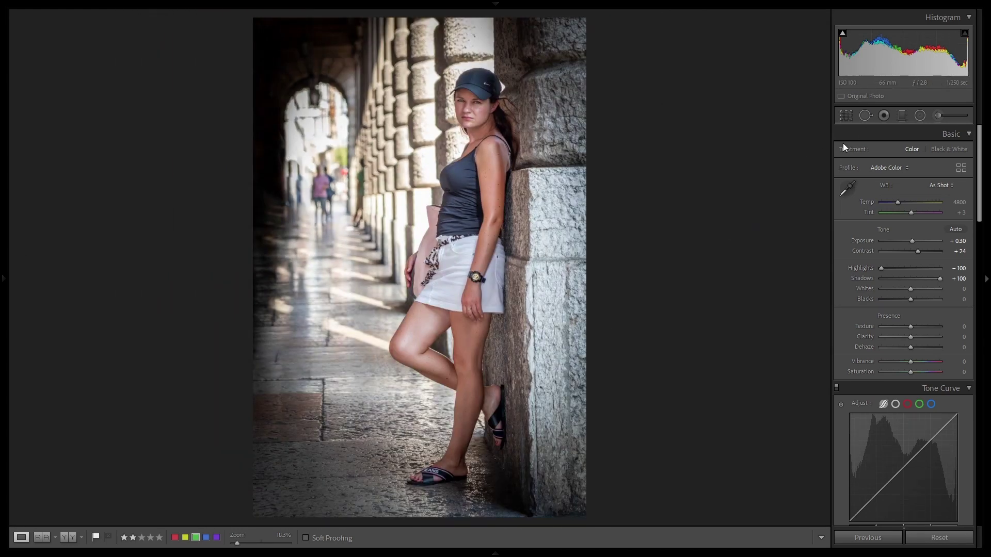
click(847, 118)
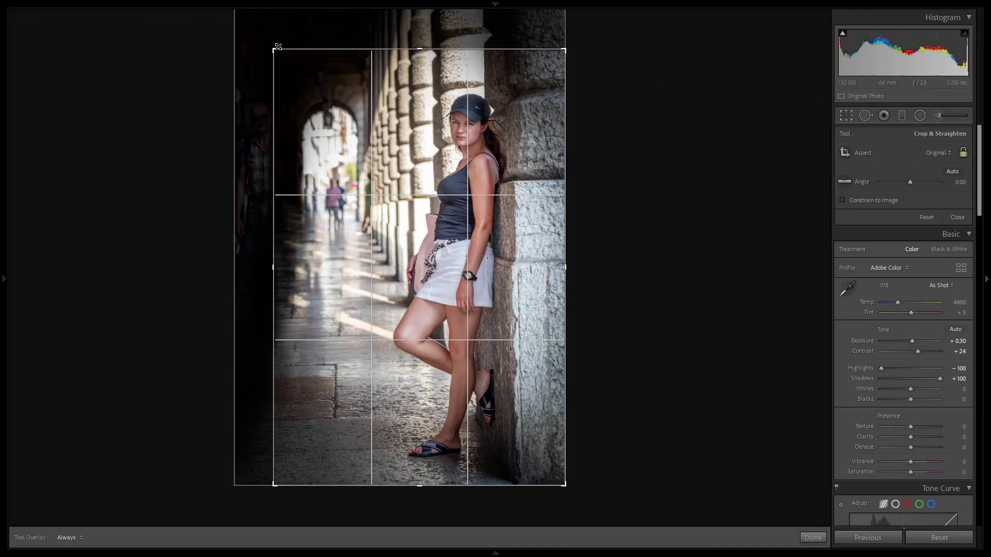
drag(277, 49, 278, 49)
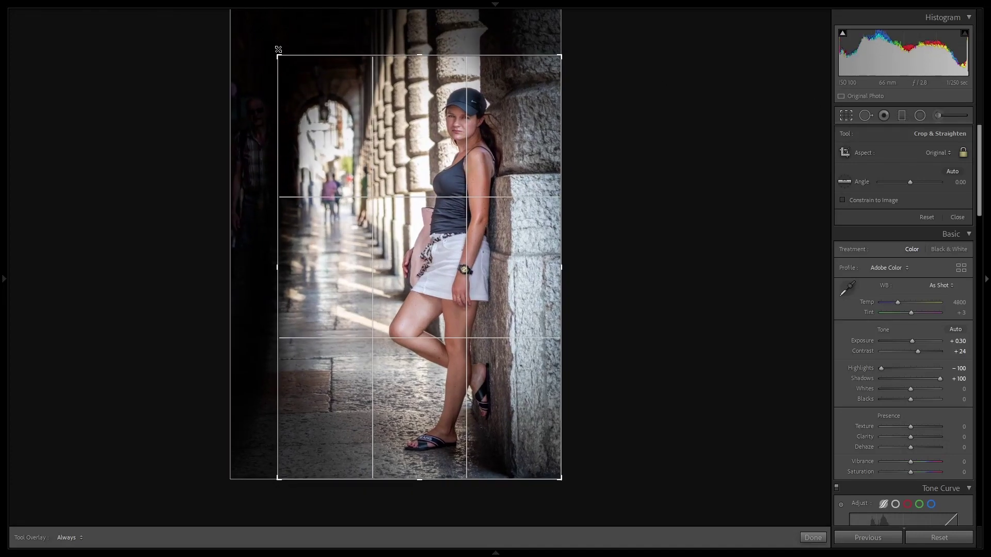
key(Return)
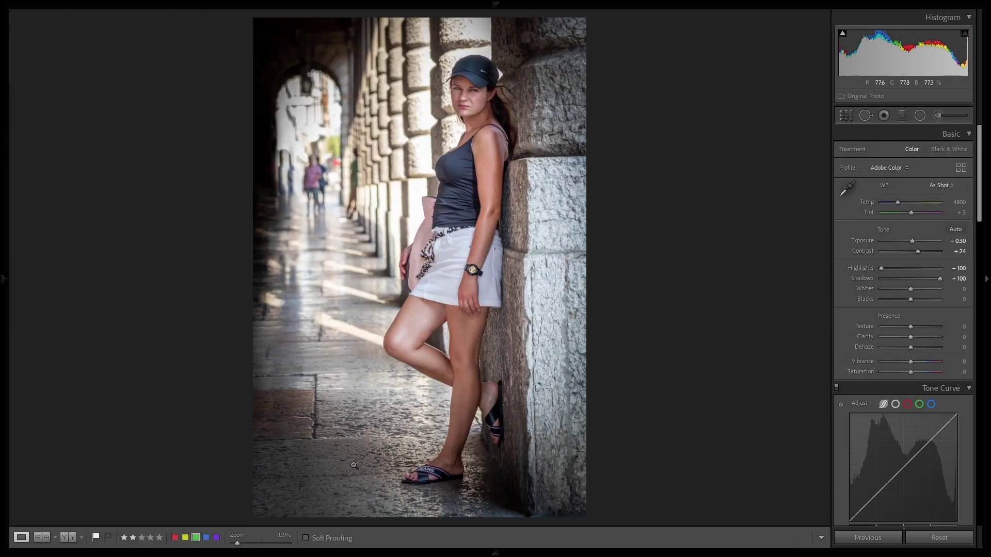
- Compare the cleaned-up archway portrait with the version that still shows the walking man, and return to the edited copy
mouse_move(495, 550)
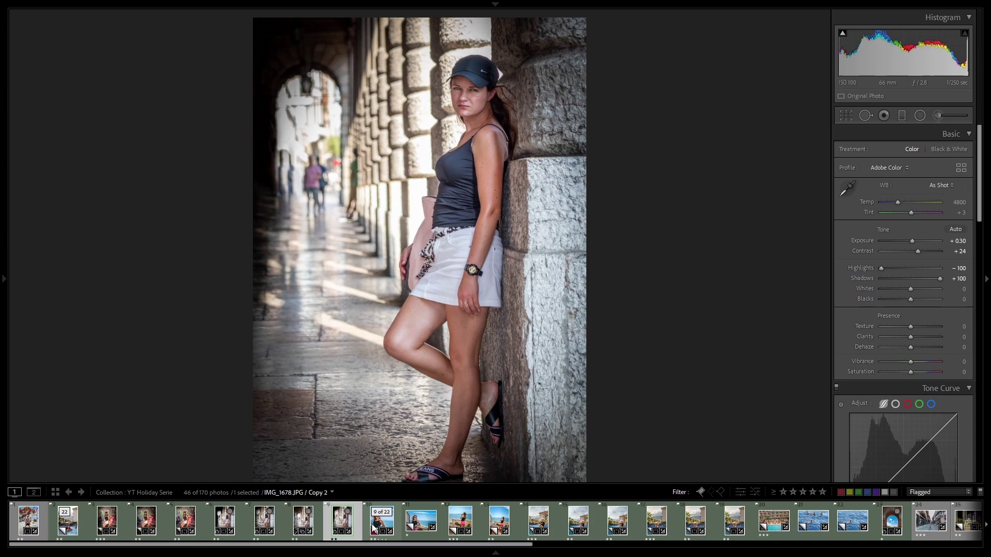
click(304, 523)
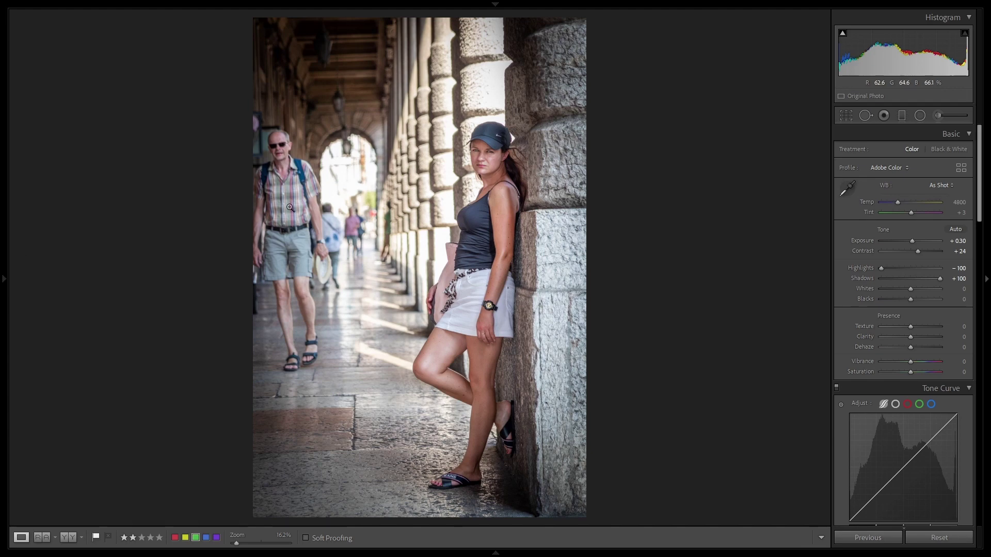
mouse_move(408, 553)
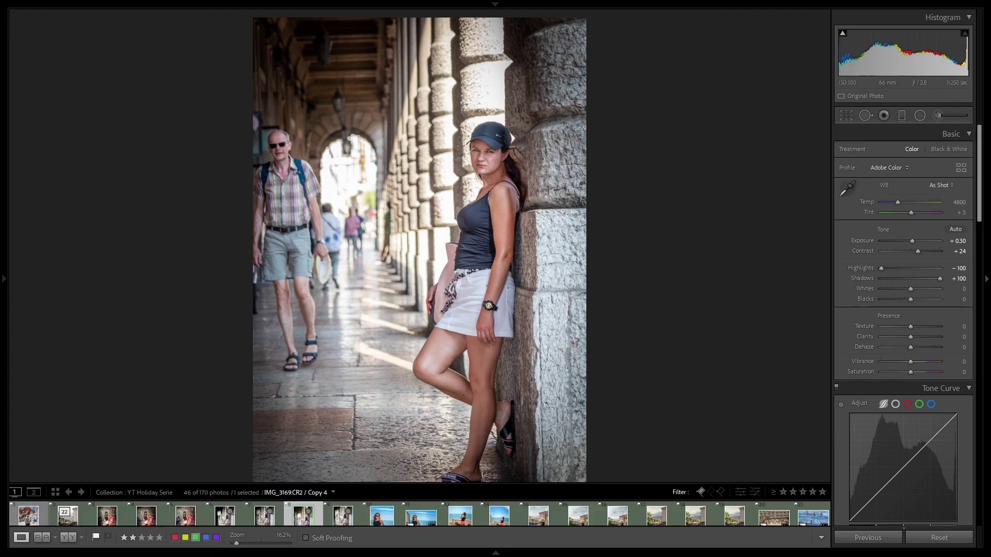
click(334, 531)
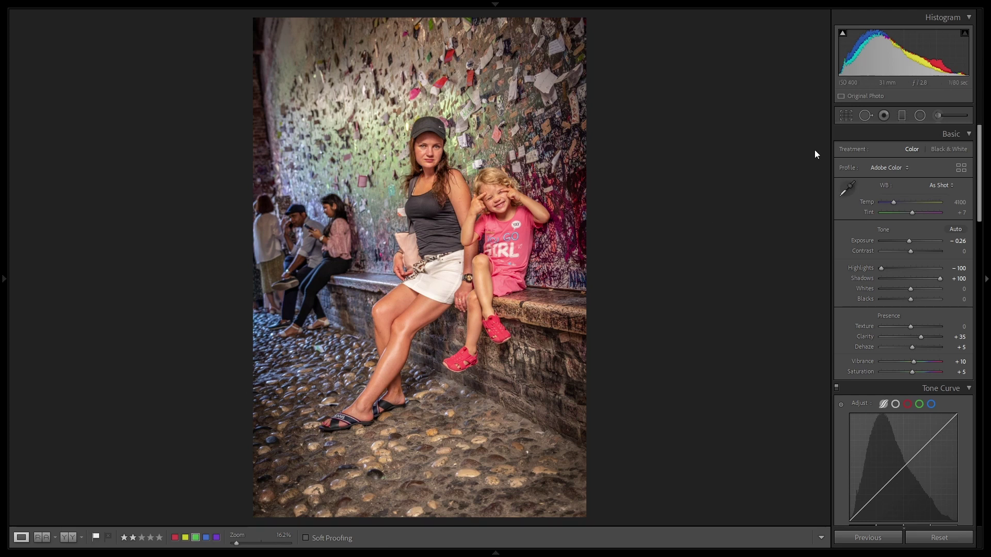
- Straighten the bench photo by 3.60 degrees and crop it tighter to cut the standing bystander out at the left edge
click(846, 117)
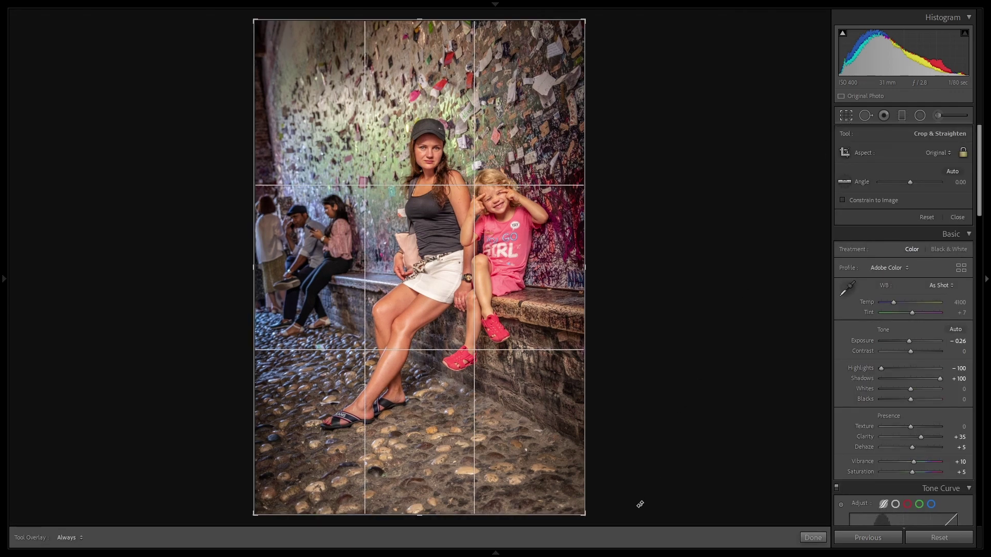
drag(624, 511, 603, 522)
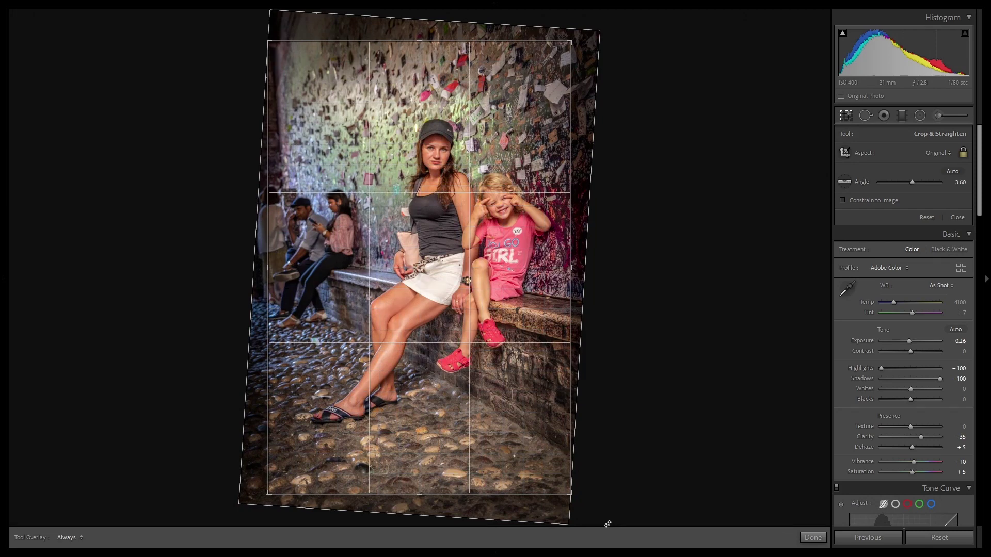
drag(497, 280, 494, 287)
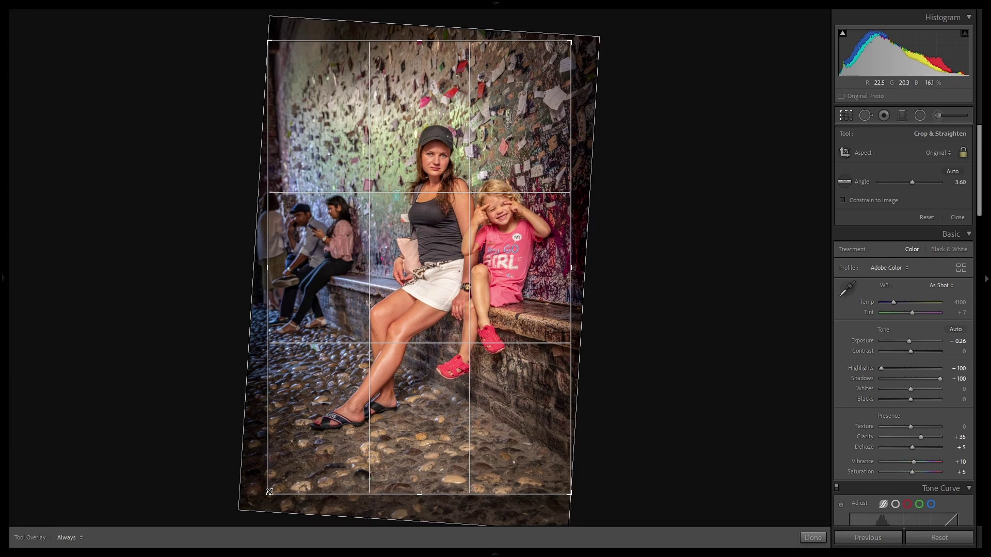
drag(269, 494, 276, 492)
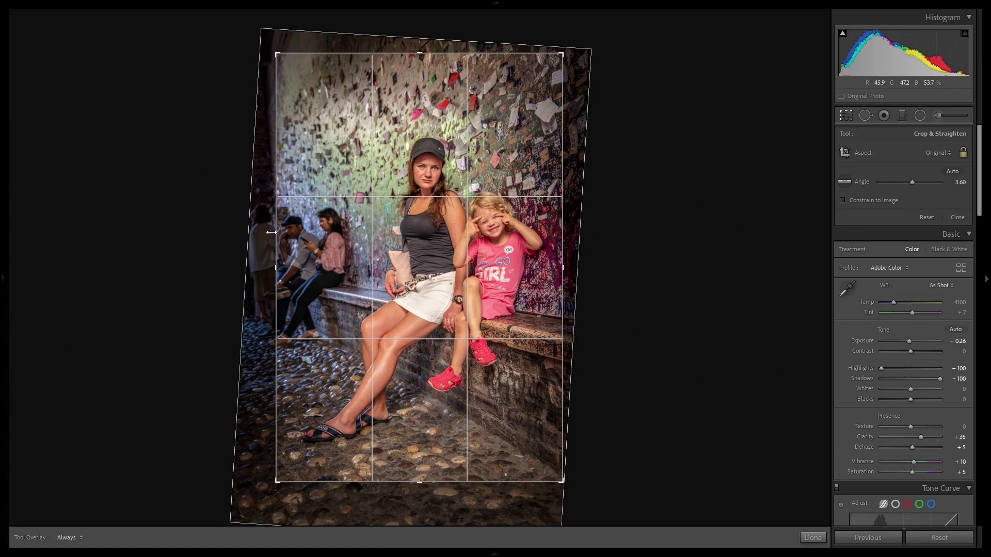
key(Return)
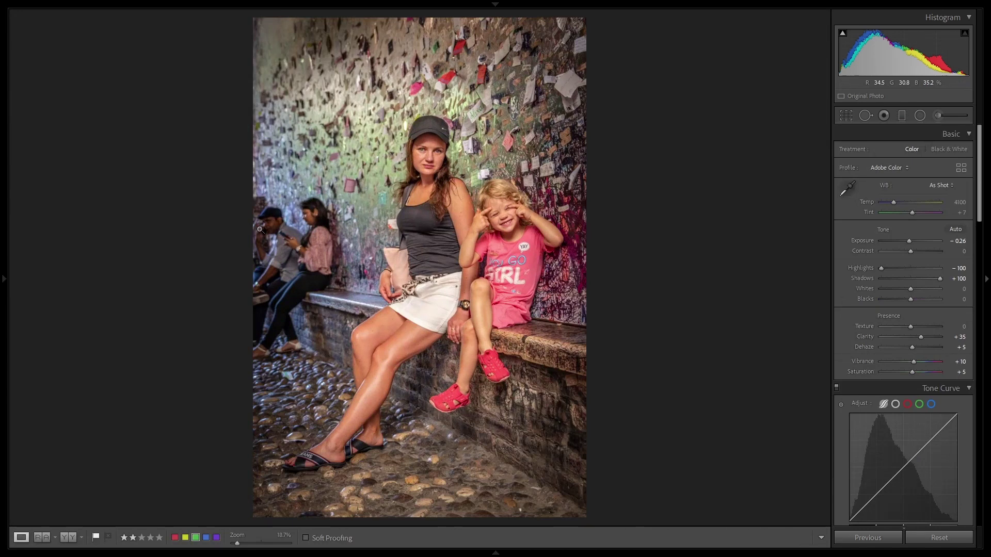
- Draw a large radial filter centred on the woman, turn off Invert, and set its exposure to -1.04 with highlights at -100
click(867, 115)
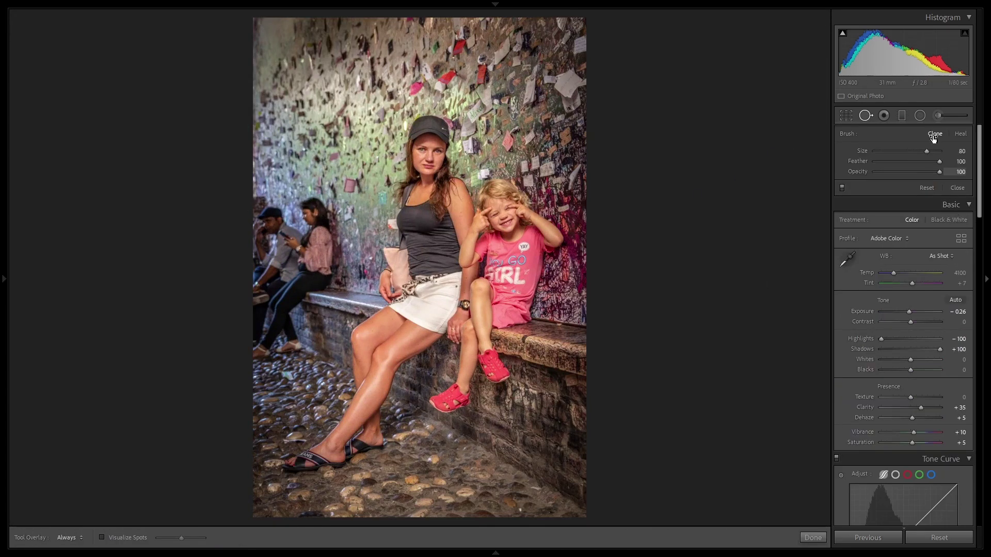
click(920, 116)
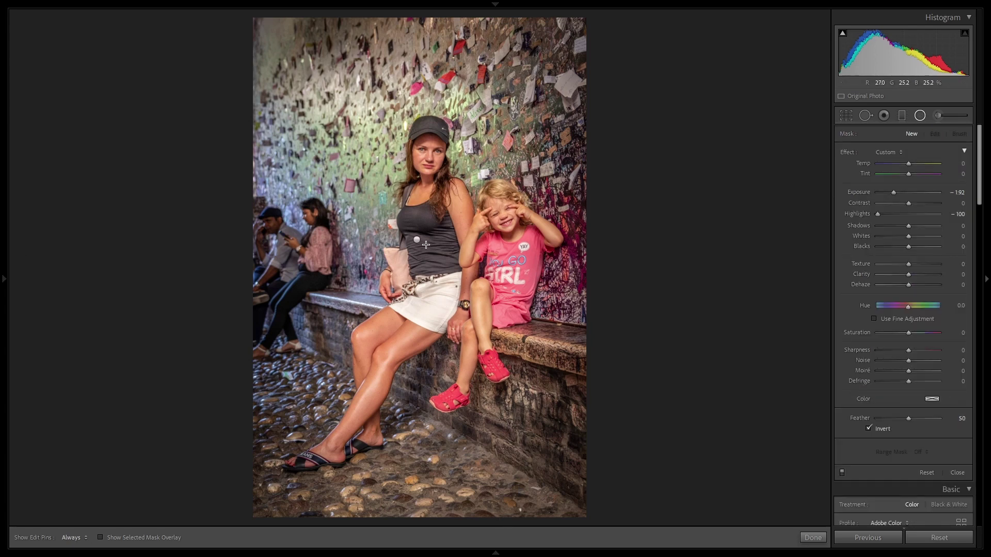
drag(421, 251, 655, 531)
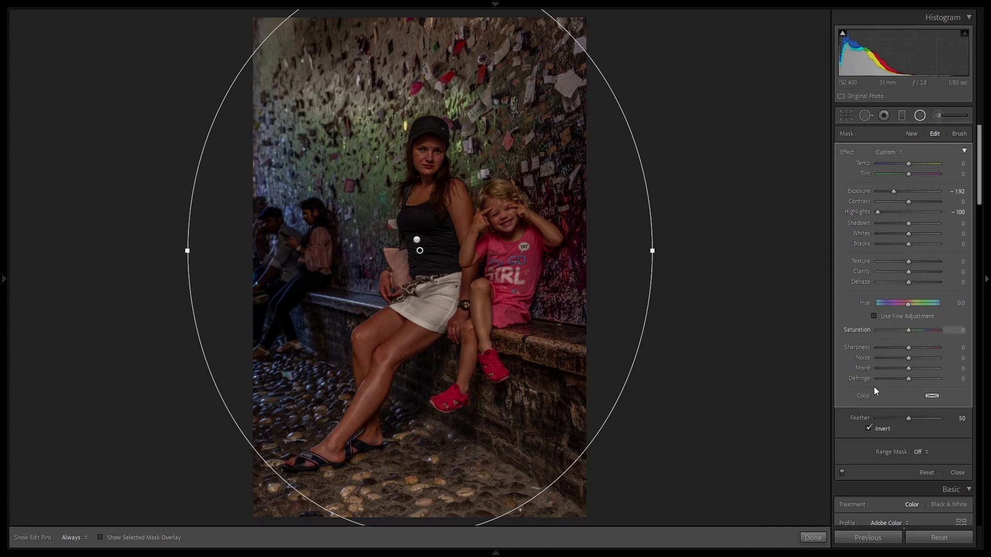
click(870, 428)
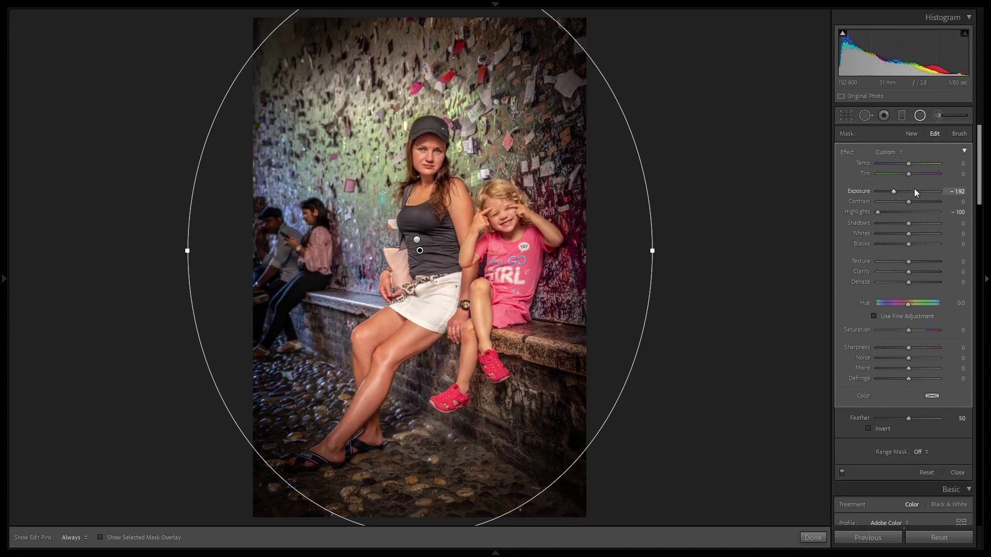
drag(894, 191, 900, 191)
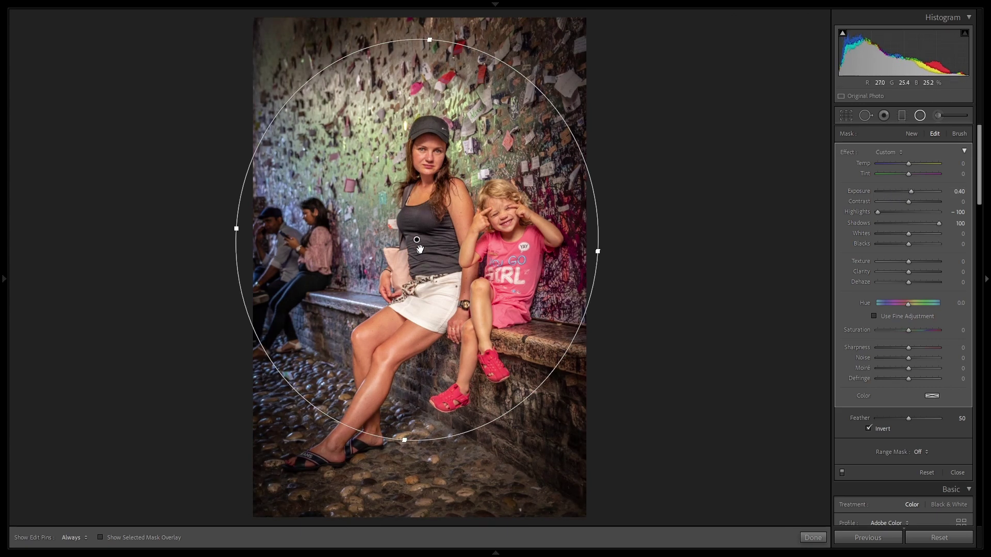
- Shift the radial filter lower, narrow it around the woman and child, and raise its clarity to 14
drag(419, 250, 426, 299)
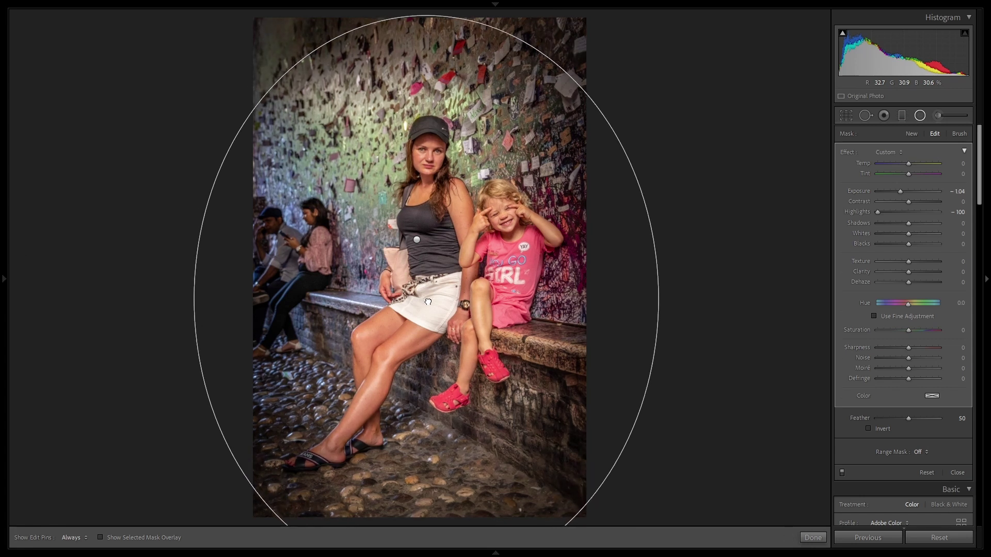
drag(193, 298, 234, 299)
drag(427, 299, 427, 287)
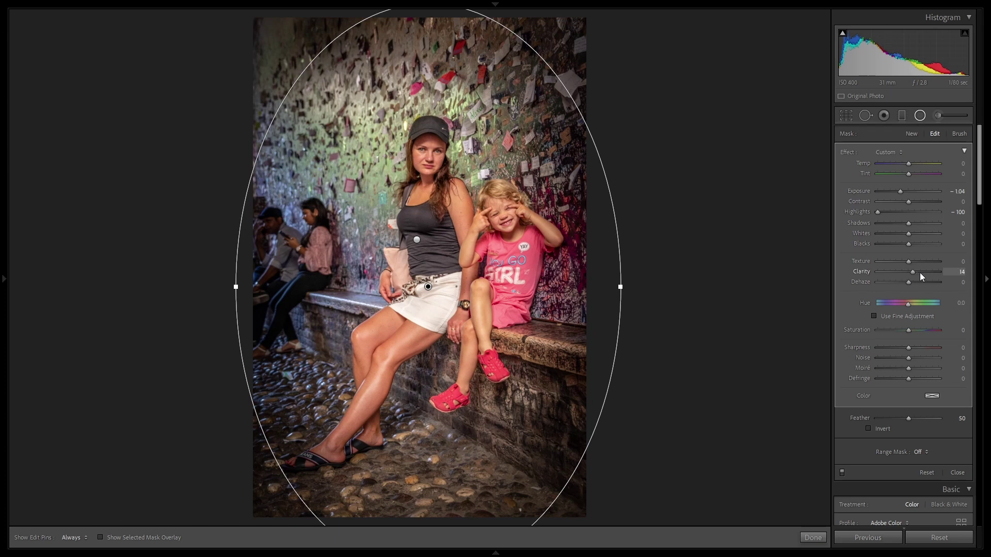
scroll(919, 273, up, 7)
click(812, 537)
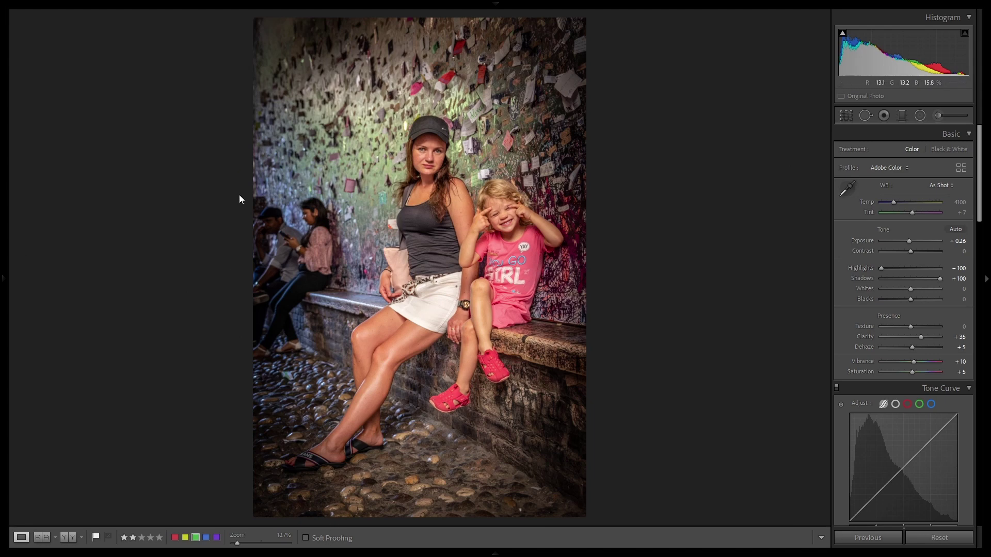
- Compare the darkened bench photo with its uncropped version, IMG_3275.CR2 / Copy 2, and return to the edited copy
mouse_move(288, 551)
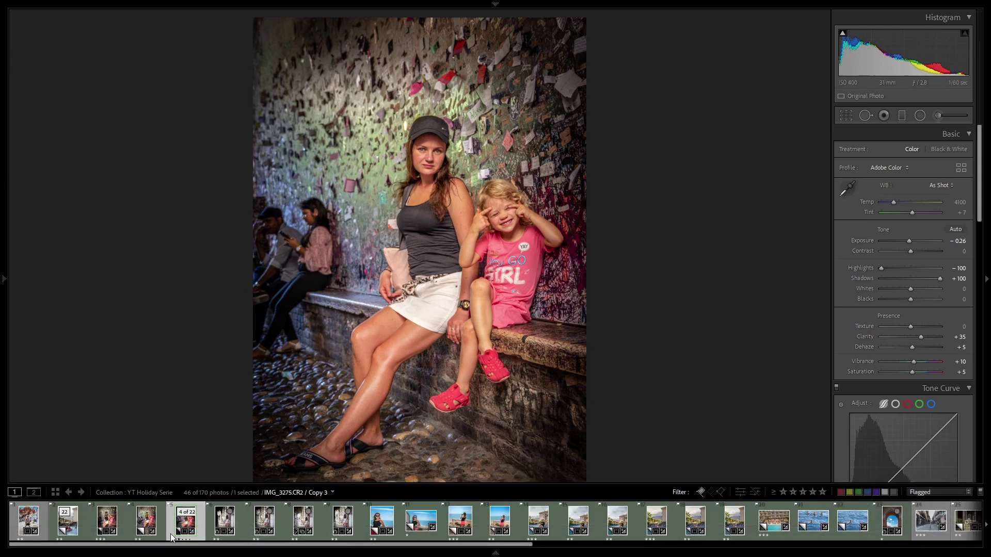
click(146, 526)
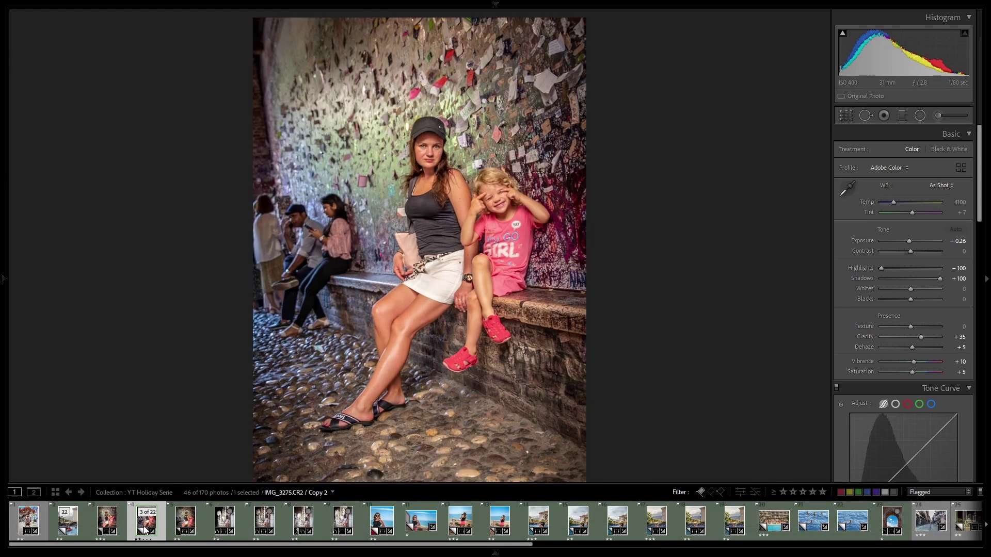
click(182, 525)
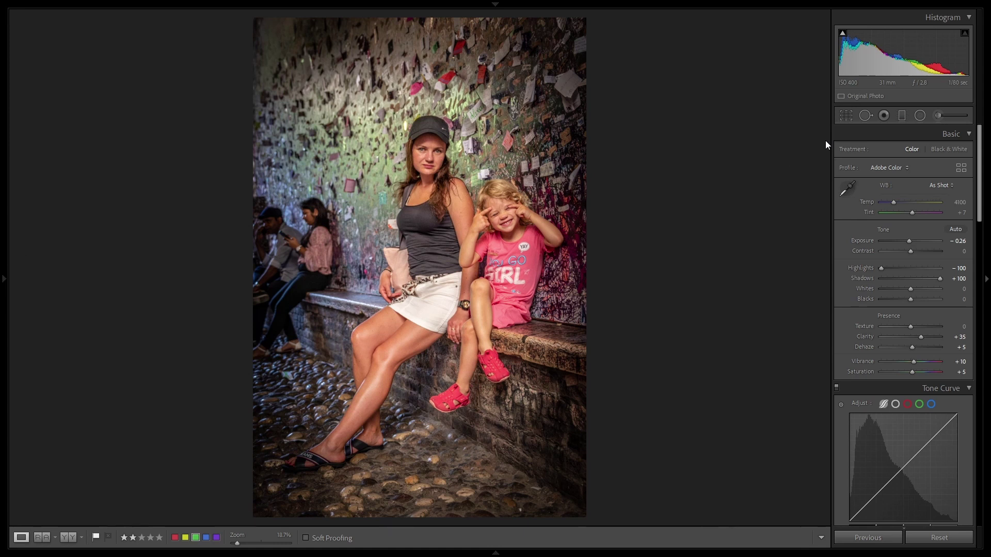
- Paint a spot-removal patch over the seated woman in pink, switch it to Heal, and sample the wall just beside her
click(863, 116)
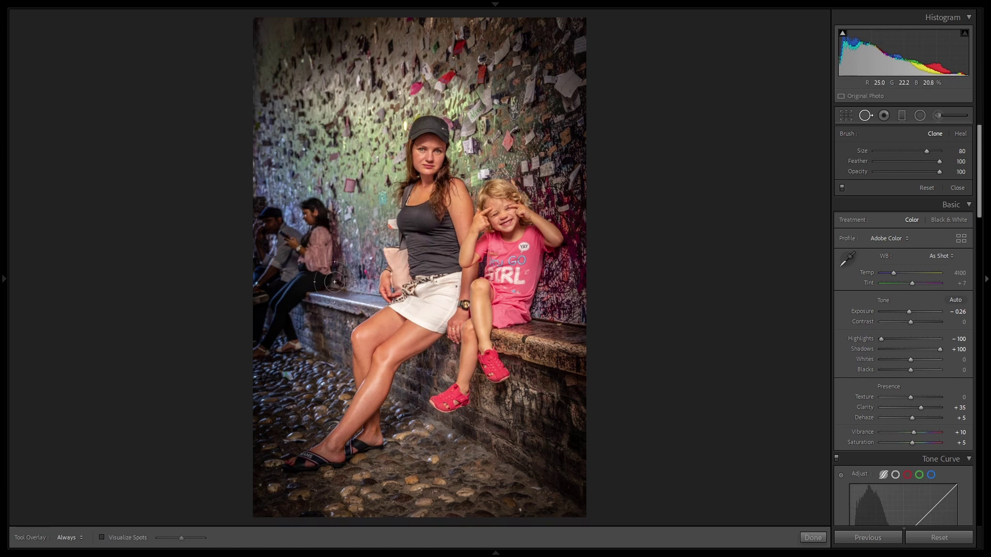
mouse_move(335, 282)
mouse_down()
mouse_move(315, 260)
mouse_move(327, 238)
mouse_move(314, 211)
mouse_move(328, 218)
mouse_move(322, 234)
mouse_move(333, 254)
mouse_move(335, 220)
mouse_up()
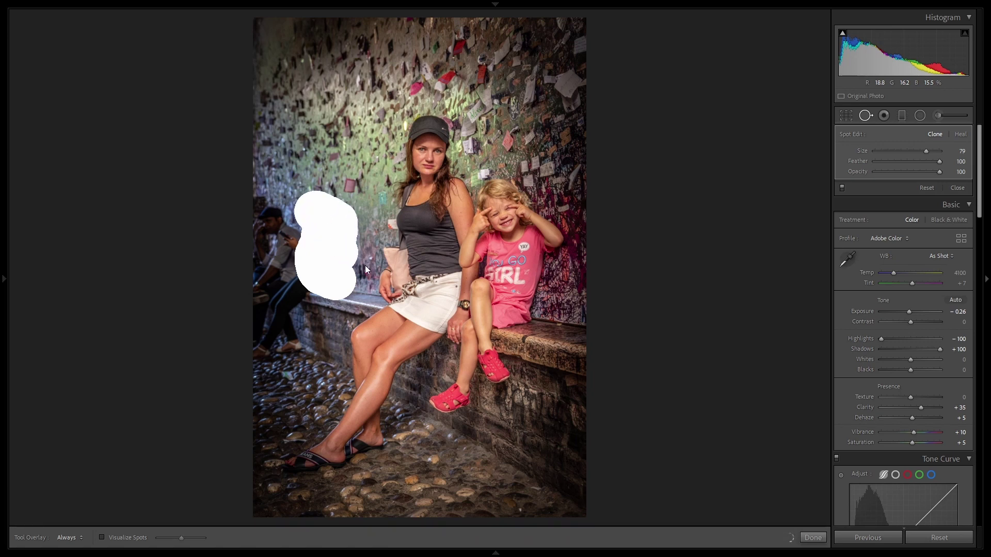
drag(364, 265, 364, 266)
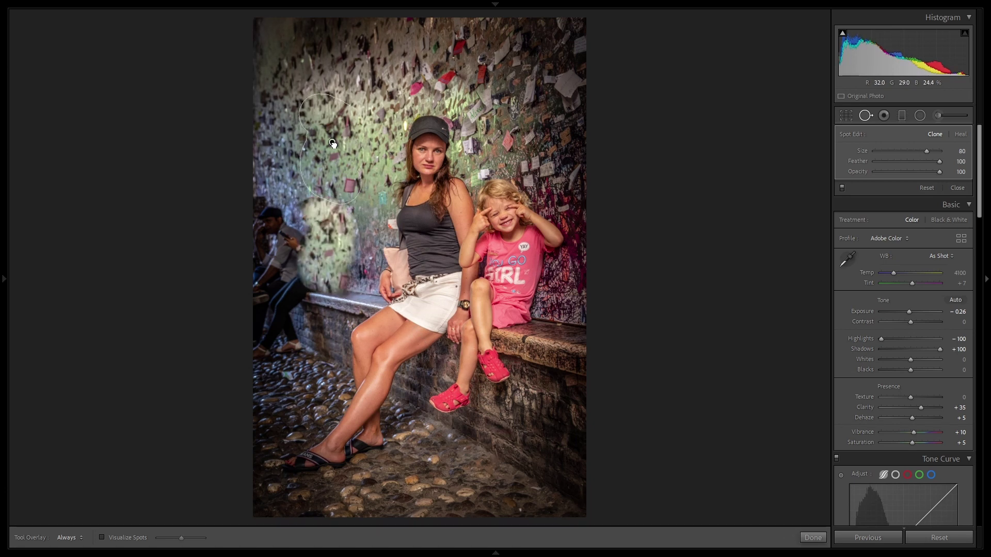
click(959, 135)
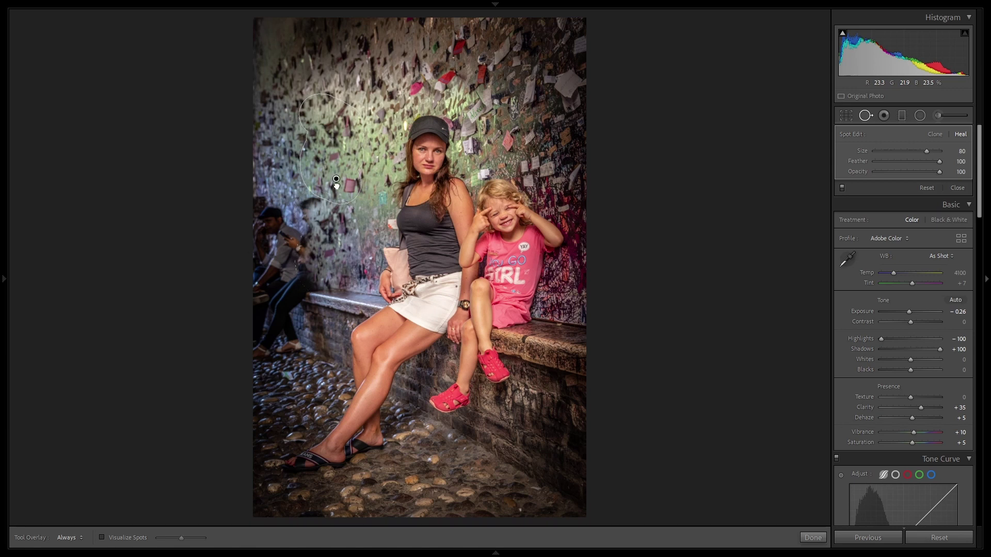
click(357, 247)
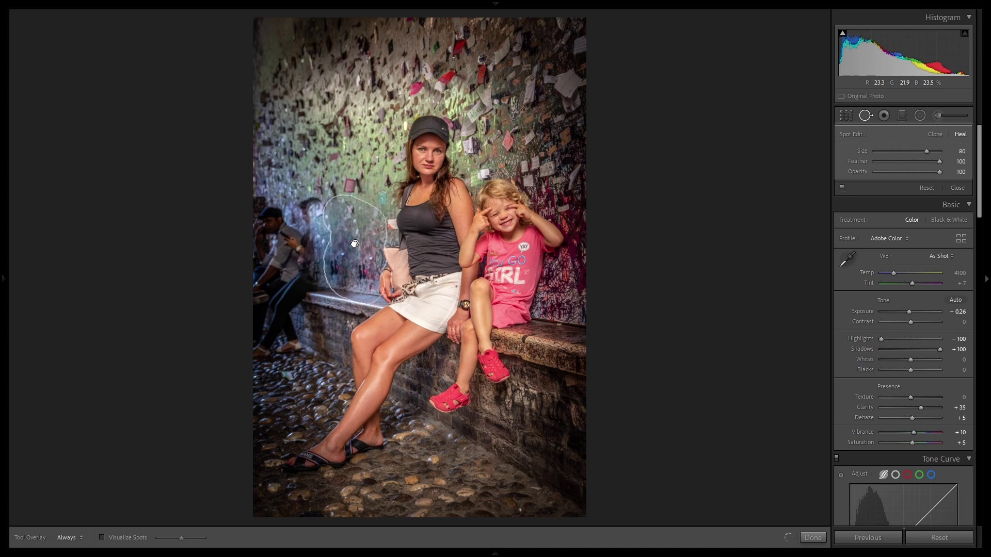
click(813, 538)
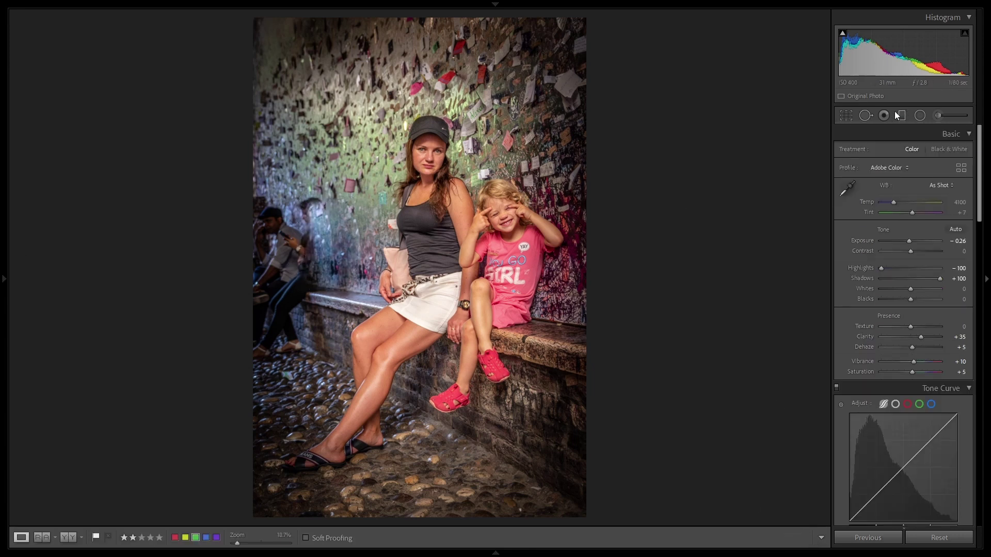
- Heal the leftover head and arm beside the seated man, sampling clean wall above the patch
click(870, 116)
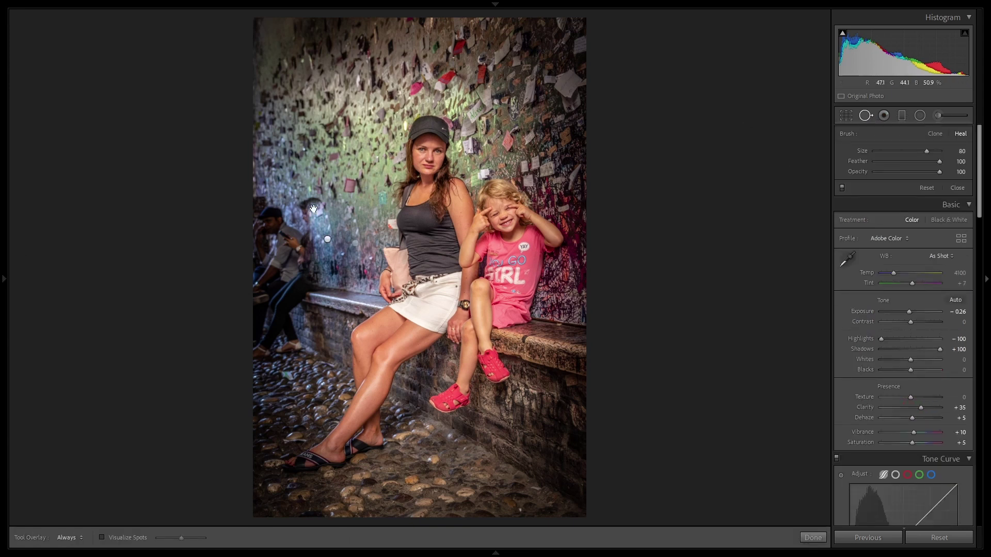
mouse_move(294, 197)
mouse_down()
mouse_move(319, 243)
mouse_move(304, 246)
mouse_move(319, 270)
mouse_move(306, 264)
mouse_move(300, 220)
mouse_up()
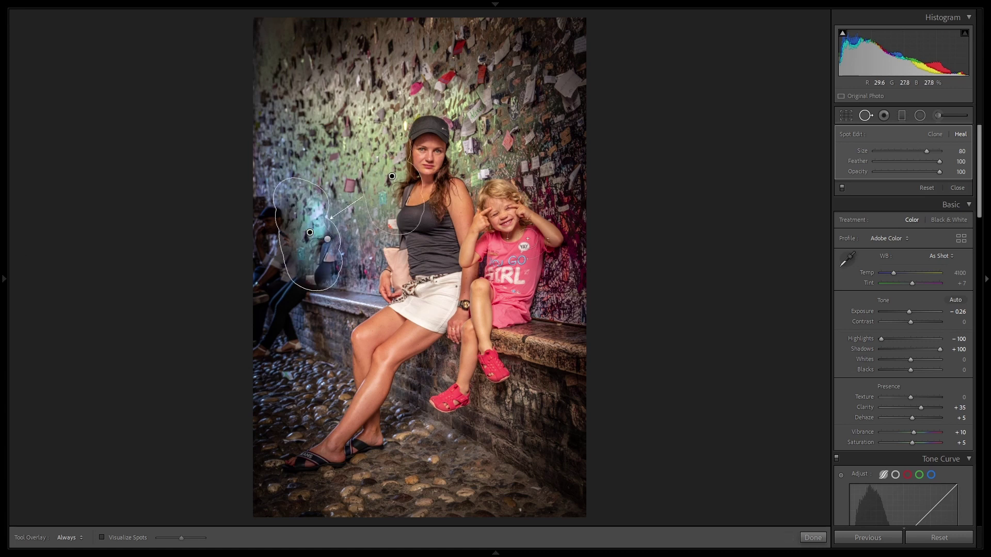
drag(392, 176, 364, 176)
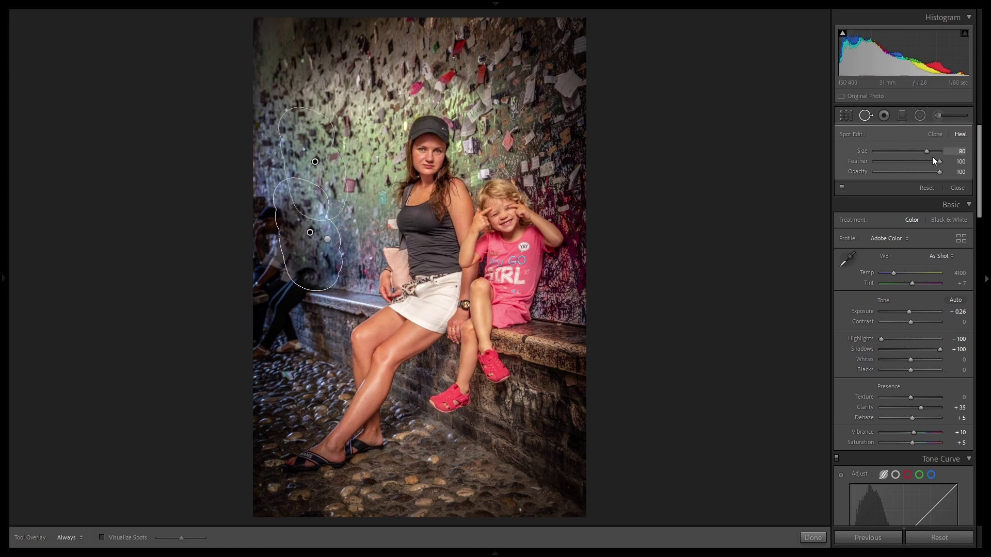
click(813, 537)
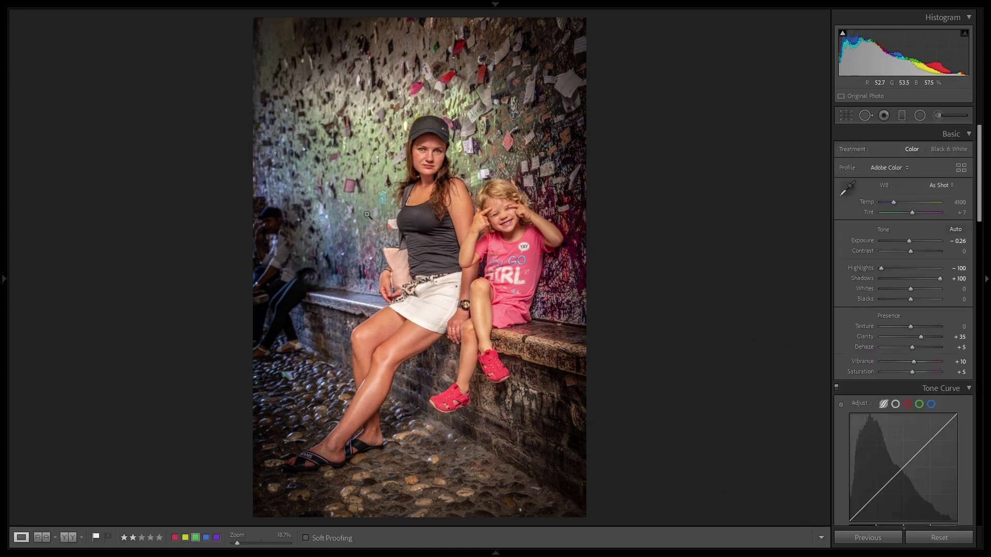
- Heal away the seated man's head and upper body, using the lit wall above the bench as the source
click(866, 115)
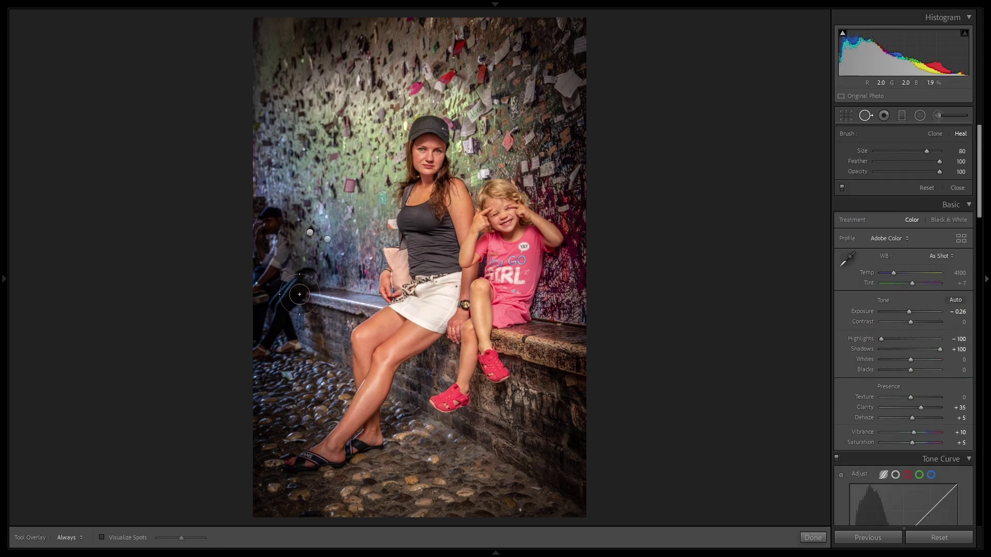
mouse_move(281, 204)
mouse_down()
mouse_move(260, 203)
mouse_move(283, 229)
mouse_move(267, 229)
mouse_move(284, 242)
mouse_move(266, 241)
mouse_move(295, 253)
mouse_move(262, 248)
mouse_move(295, 259)
mouse_move(259, 250)
mouse_move(295, 264)
mouse_up()
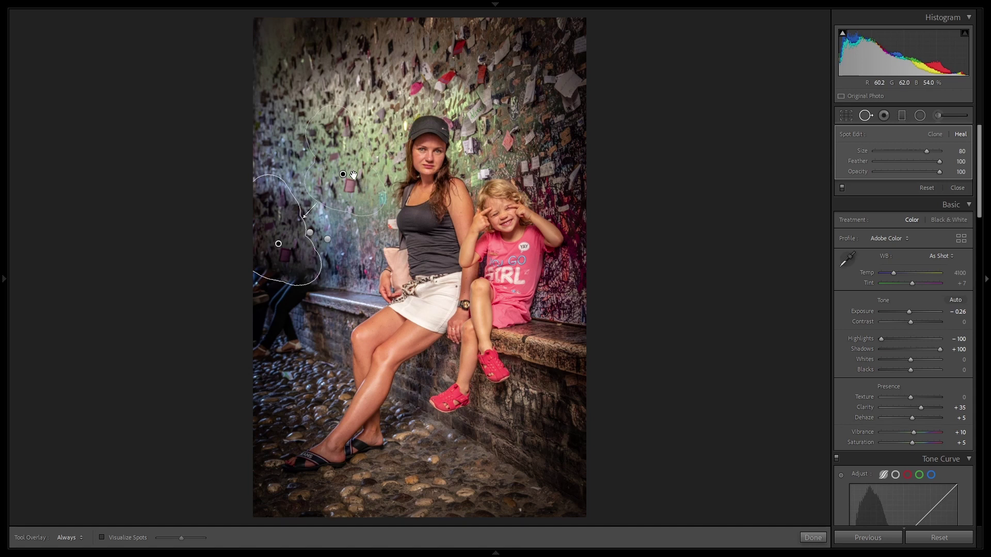
click(814, 537)
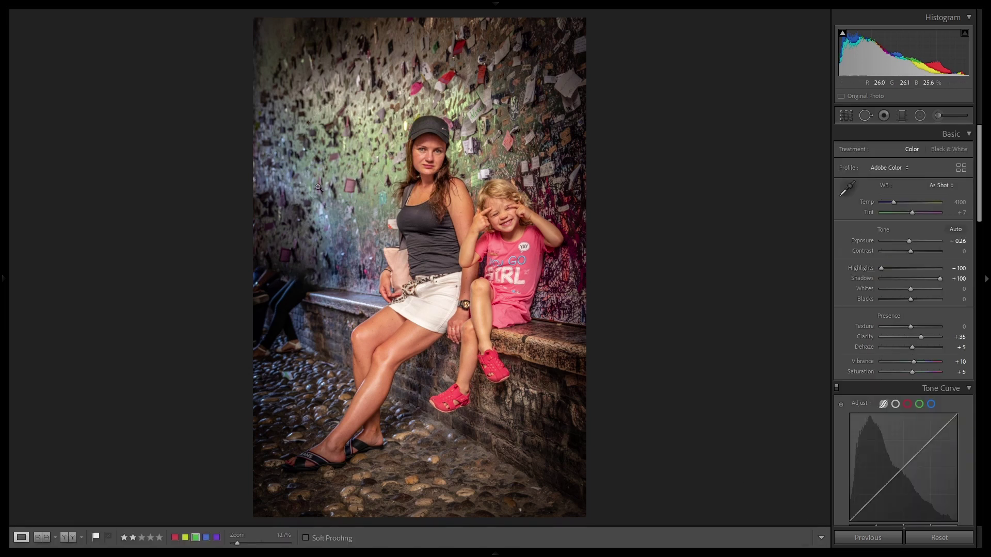
- Heal the bystander's knees where they cover the bench edge, aligning the source with the clear stretch of bench beside them
click(920, 118)
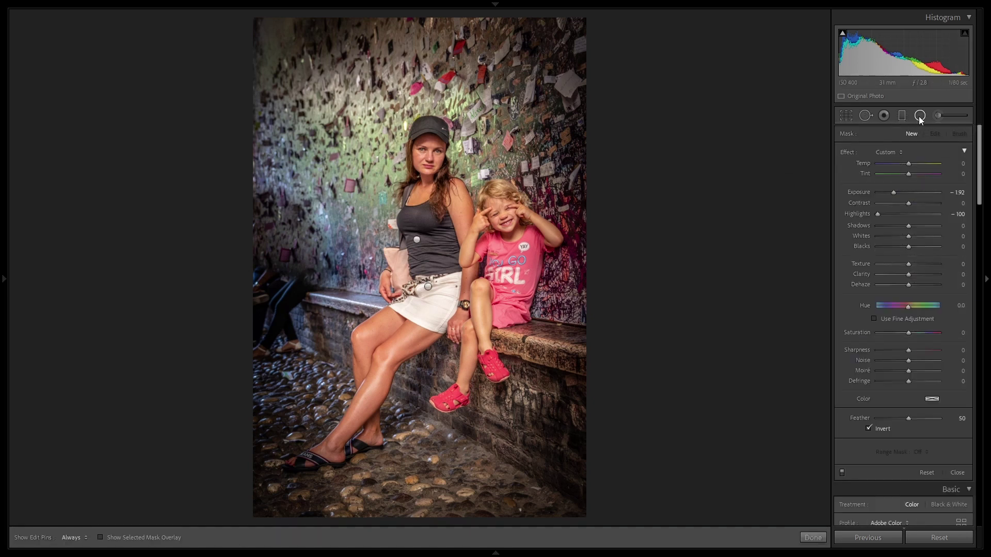
click(866, 117)
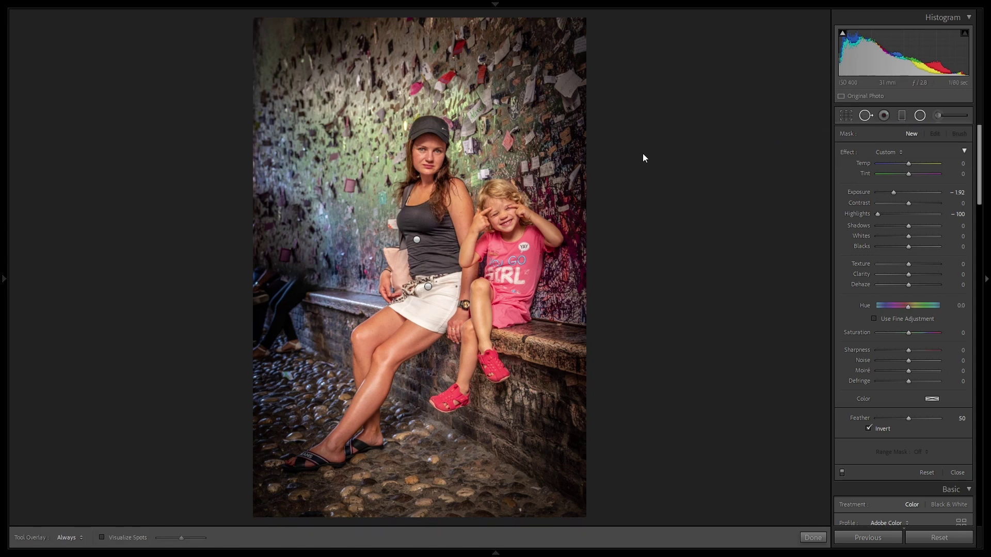
drag(309, 204, 310, 292)
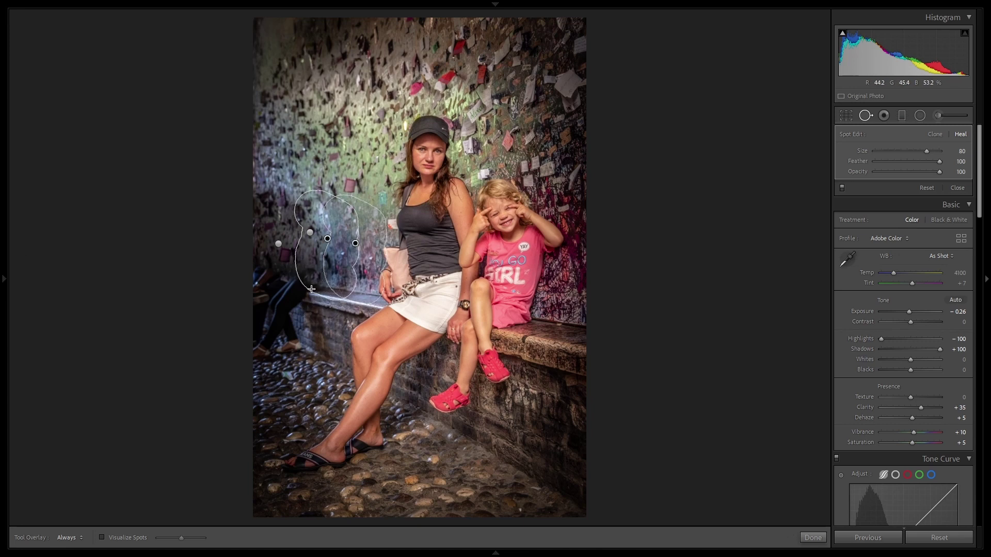
drag(296, 286, 293, 294)
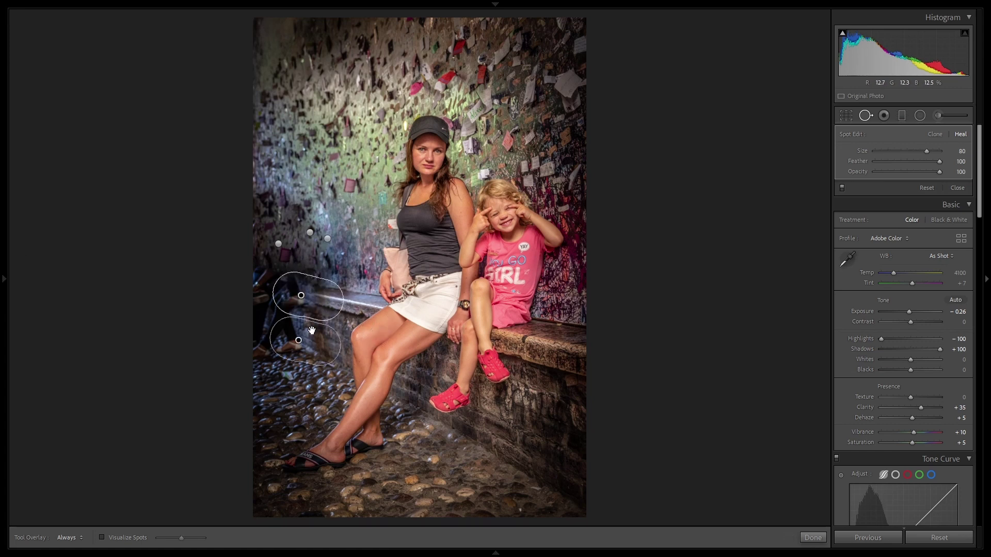
drag(312, 330, 331, 298)
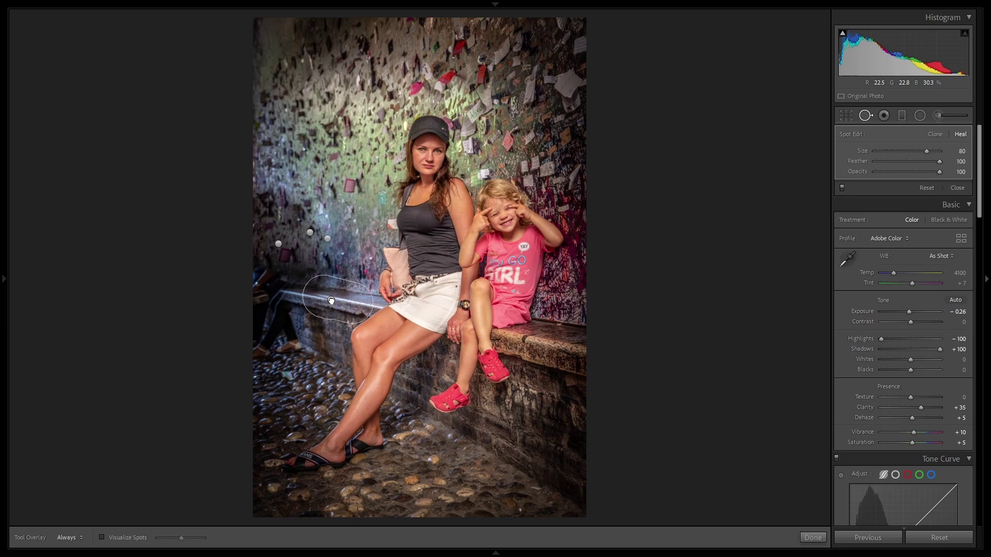
drag(331, 300, 330, 301)
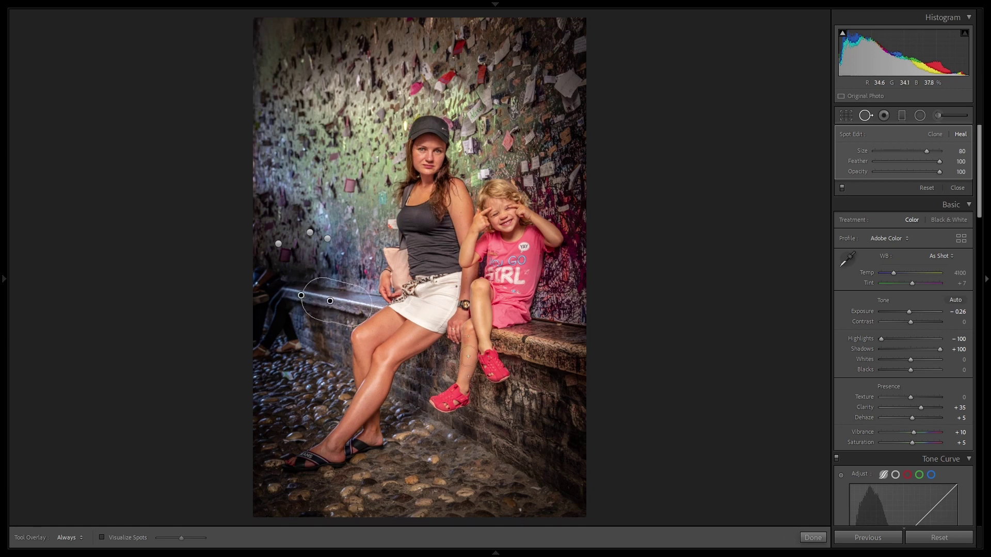
click(813, 538)
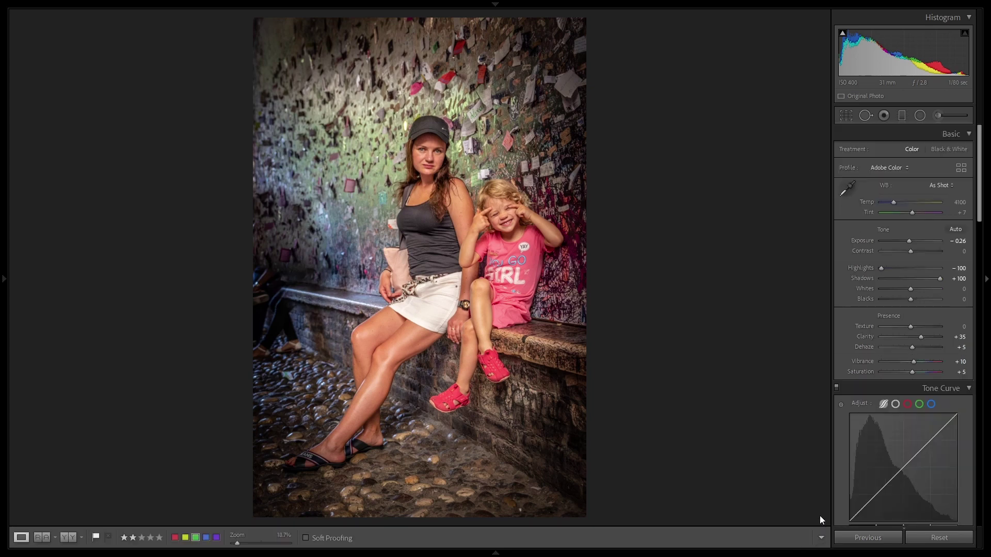
- Heal the dark remains at the far end of the bench, moving the source onto the bench so its edge lines up
click(850, 115)
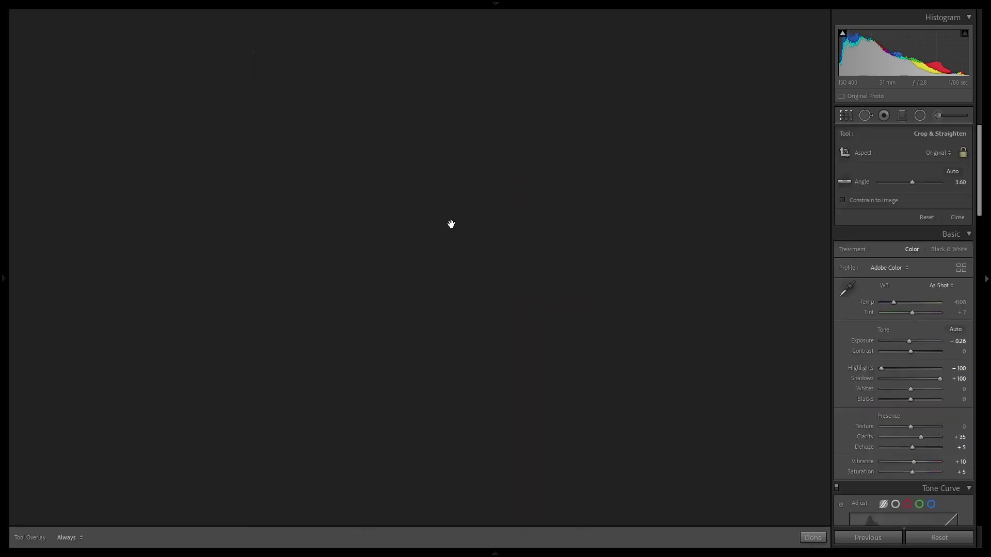
click(813, 537)
click(866, 114)
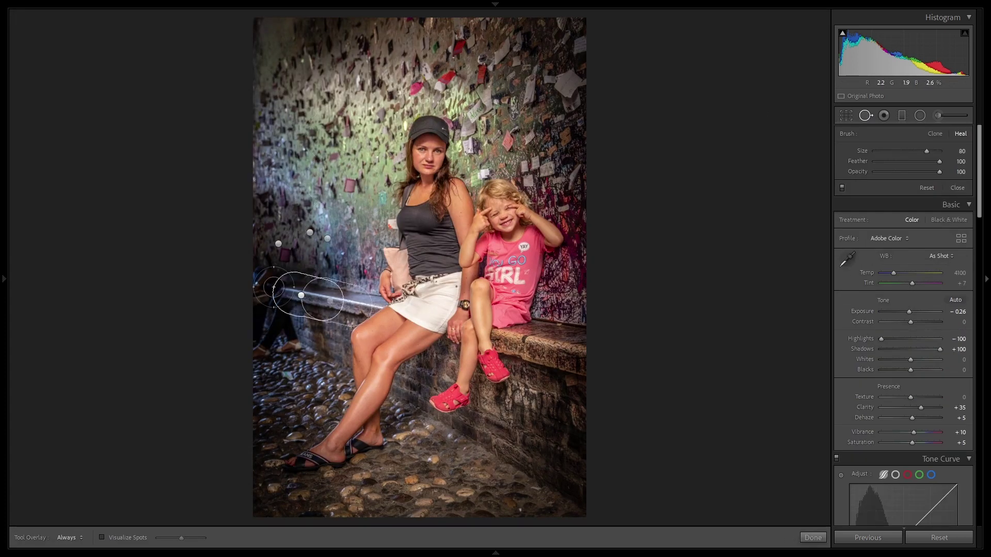
click(275, 288)
mouse_move(274, 288)
mouse_down()
mouse_move(258, 282)
mouse_move(276, 288)
mouse_up()
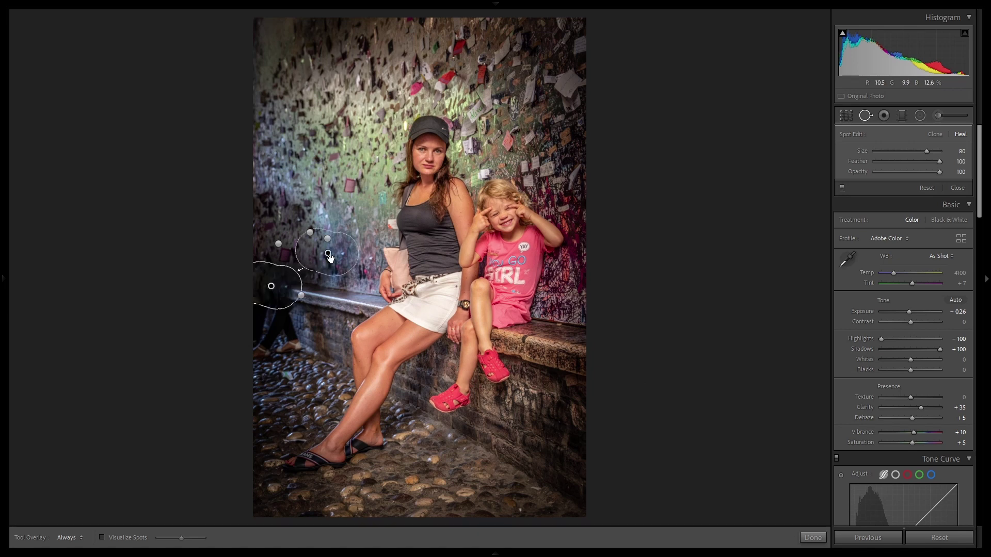
drag(328, 253, 326, 298)
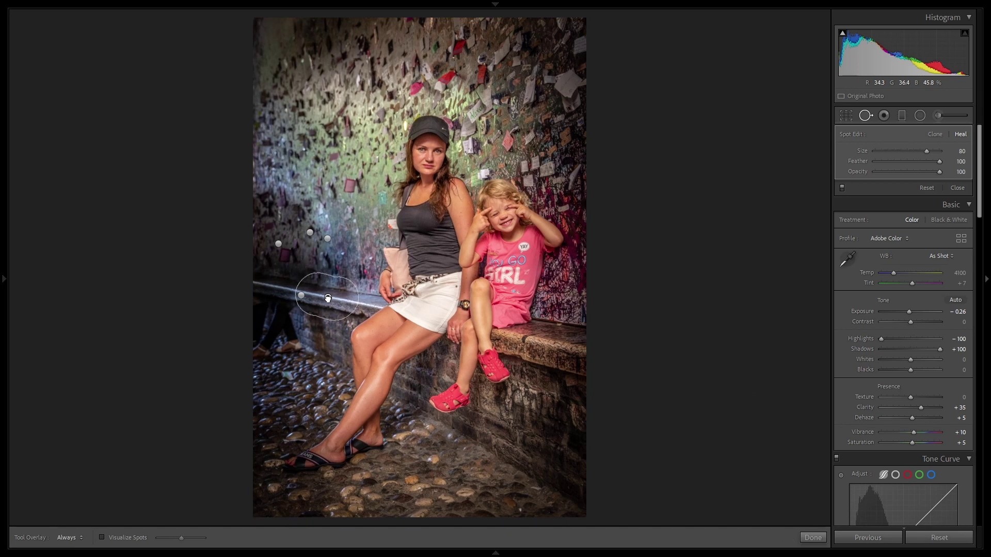
click(811, 537)
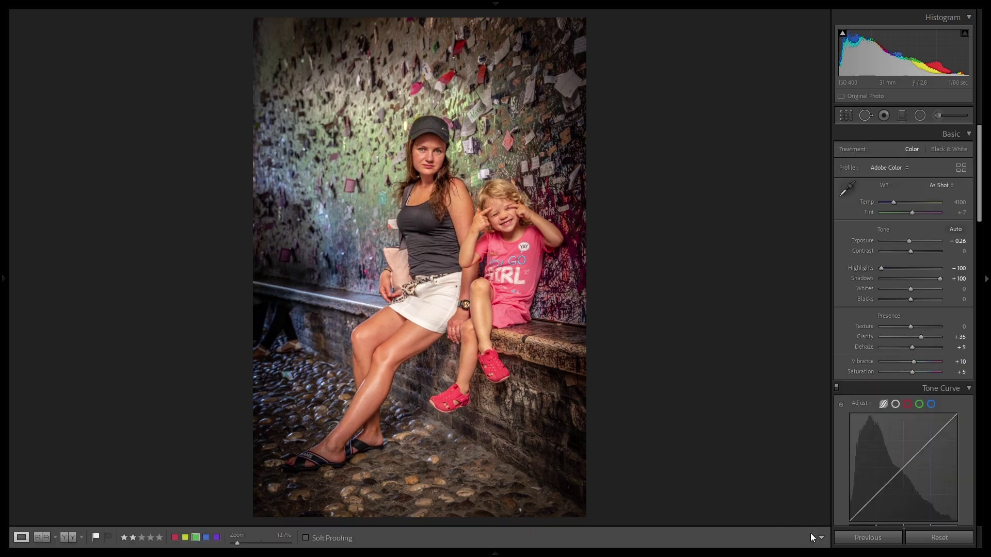
- Heal the bystanders' feet below the bench, sampling the cobblestones in front of them
click(865, 115)
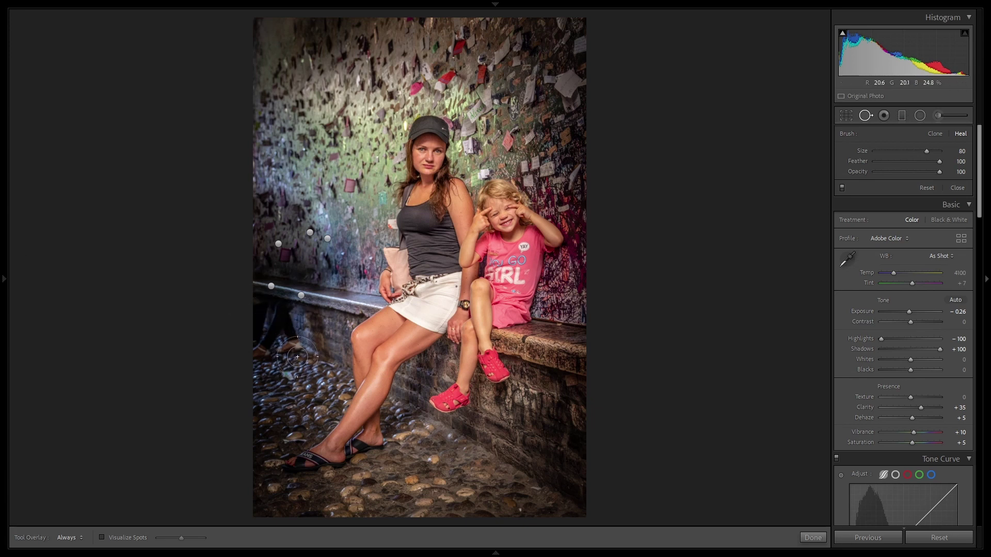
mouse_move(296, 357)
mouse_down()
mouse_move(256, 339)
mouse_move(268, 361)
mouse_up()
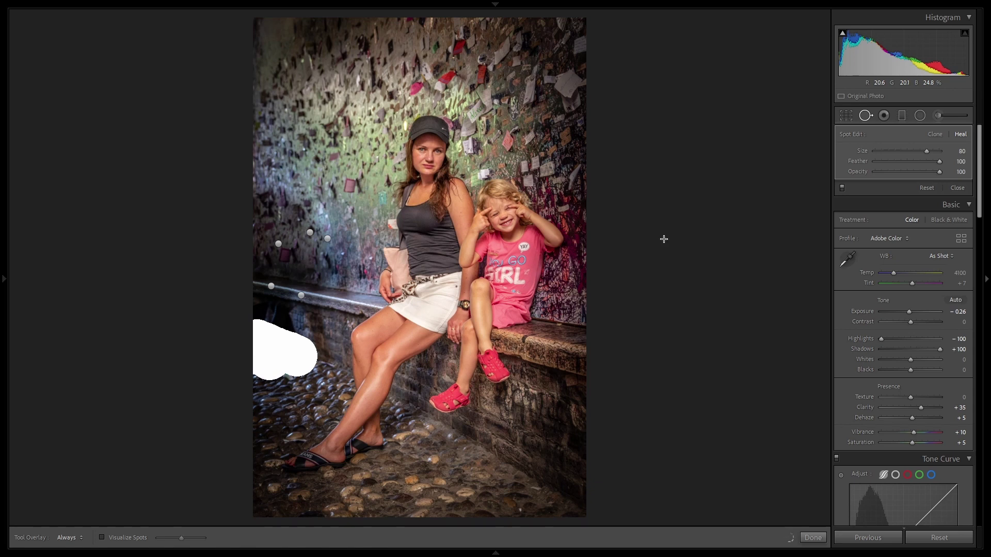
drag(291, 317, 333, 429)
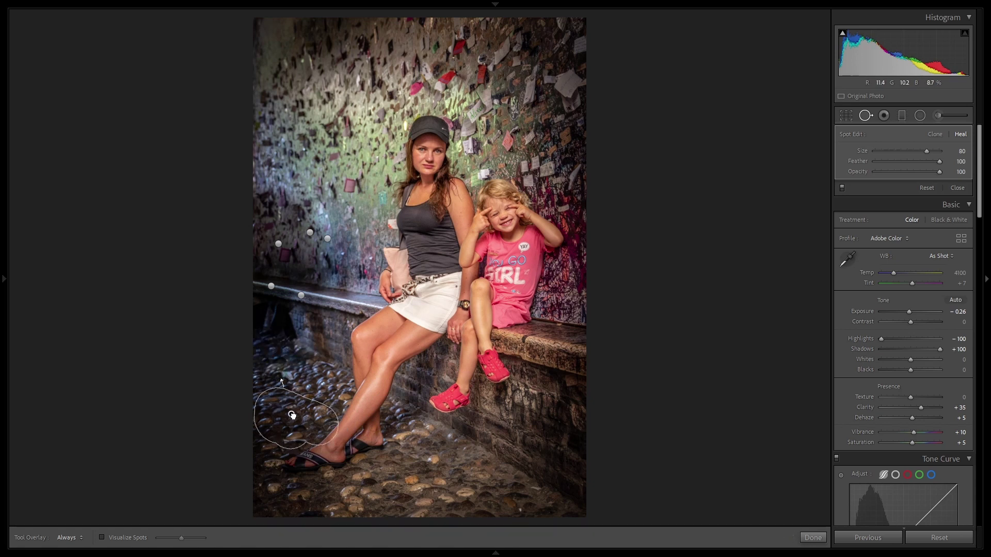
click(812, 537)
- Cover the remaining legs under the bench with a patch sampled from the adjacent bench wall, and set it to Clone
click(861, 119)
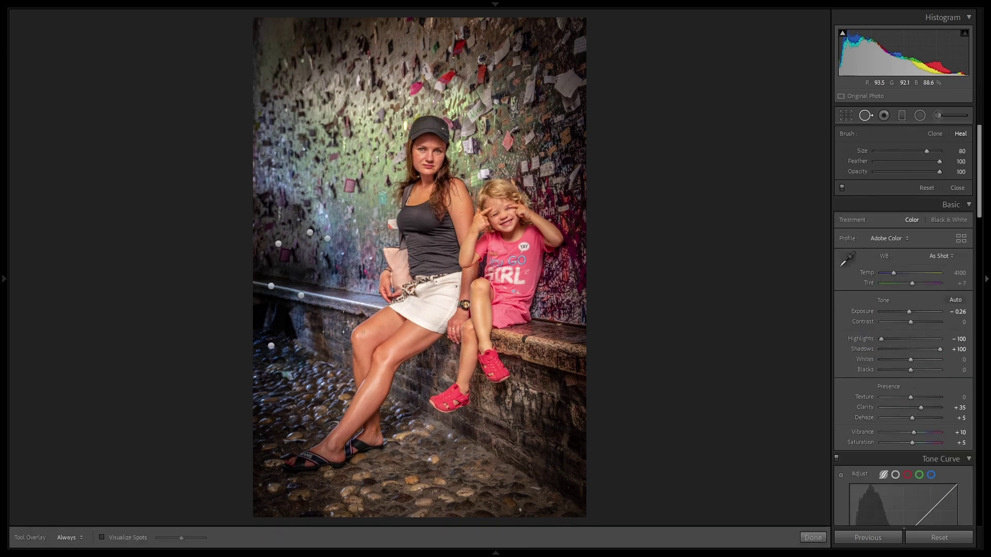
mouse_move(297, 319)
mouse_down()
mouse_move(257, 309)
mouse_move(277, 317)
mouse_up()
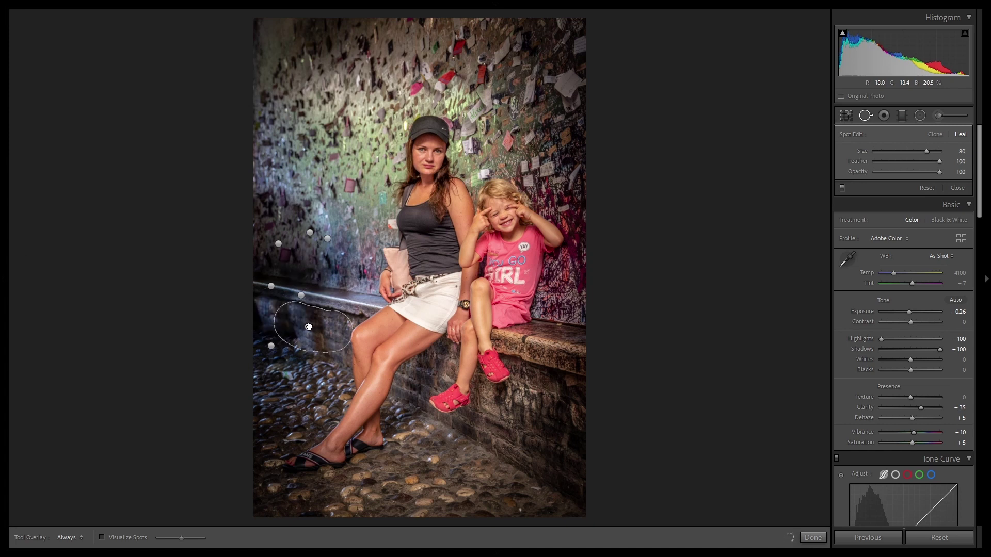
click(931, 135)
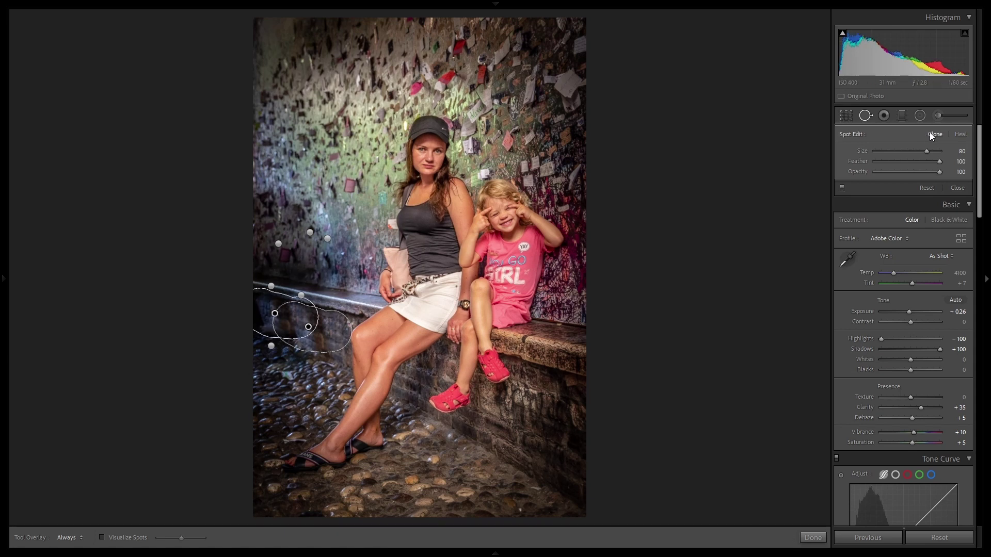
click(808, 538)
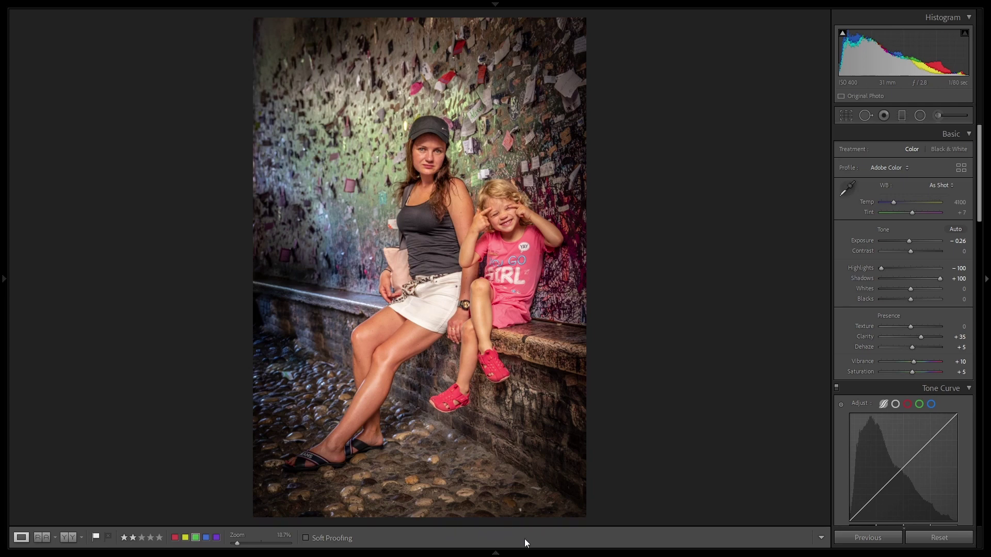
- Compare the retouched bench photo with IMG_3275.CR2 / Copy 2 and return to Copy 3
mouse_move(524, 554)
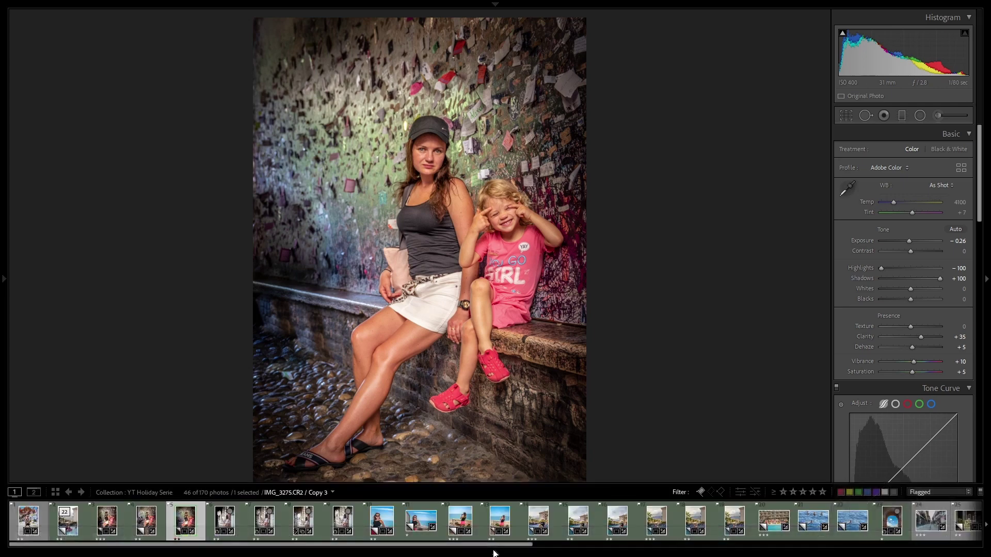
click(144, 527)
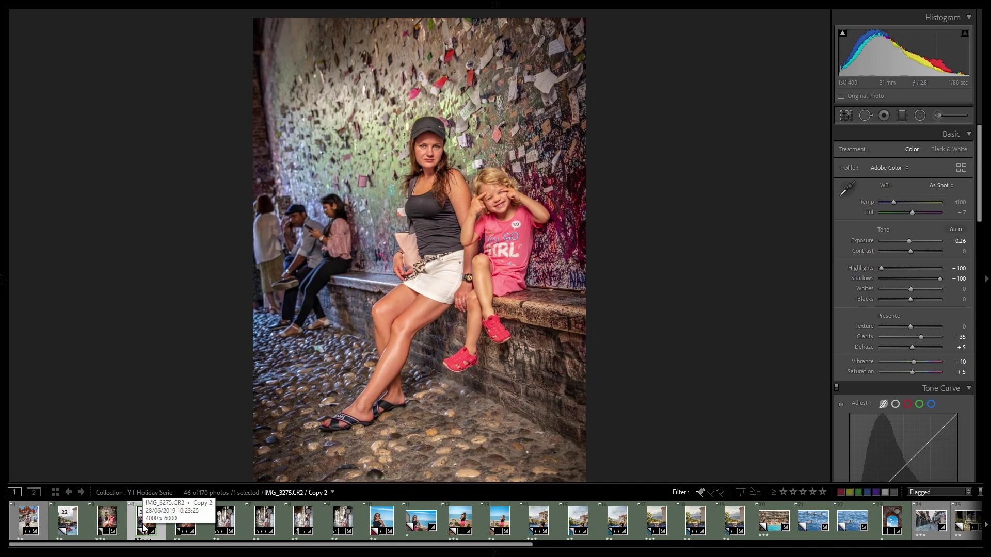
click(182, 530)
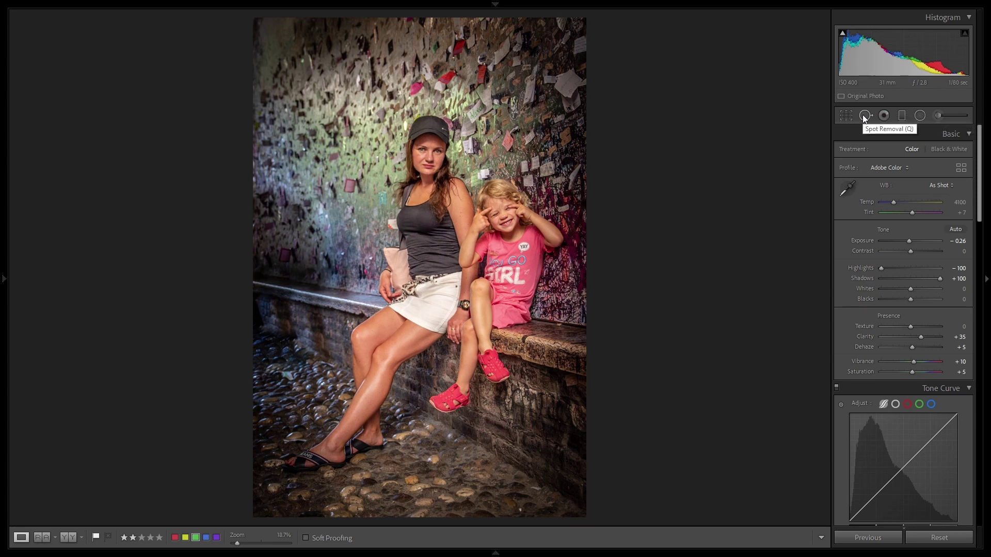
- Set the exposure of the existing outer radial filter, the large one centred on the woman's waist, to -0.17
click(920, 116)
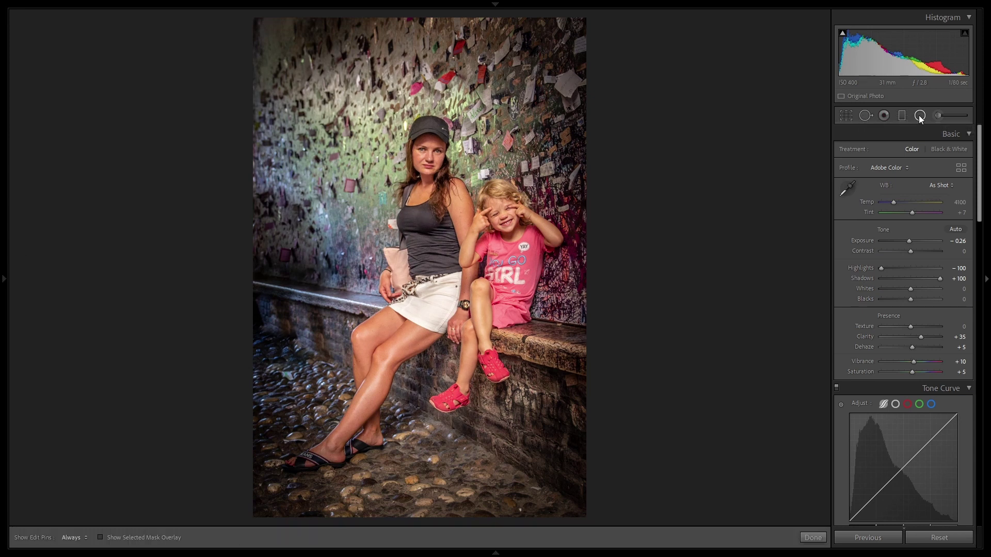
click(415, 240)
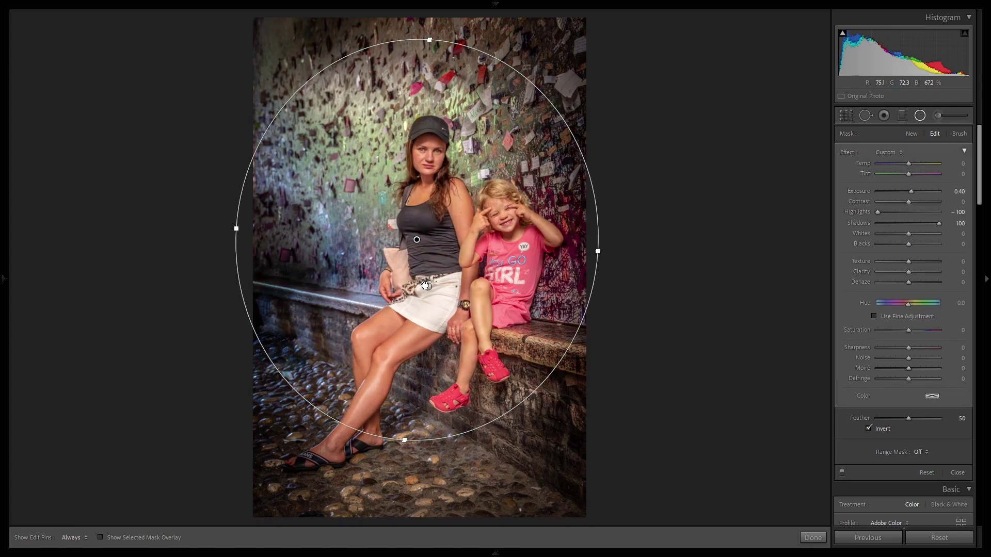
click(426, 286)
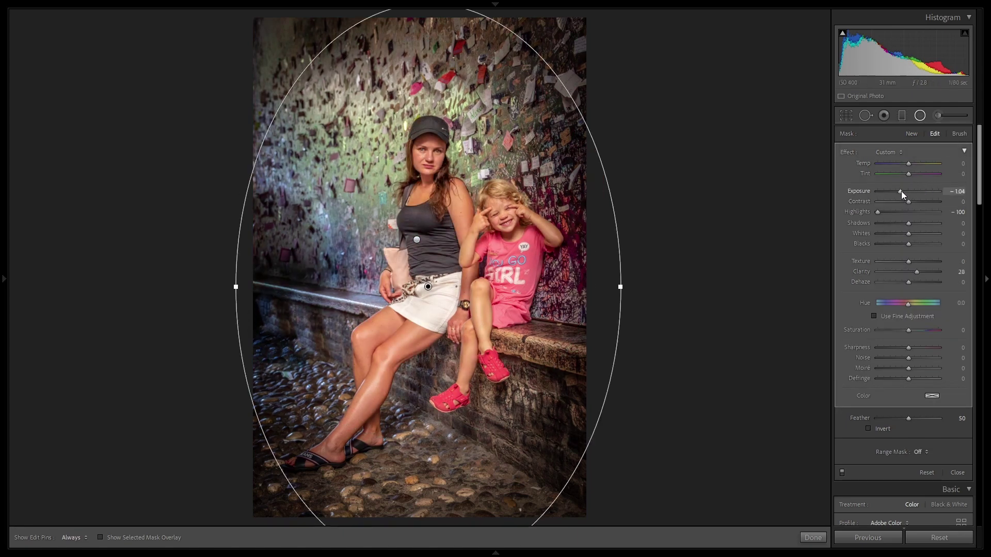
drag(902, 191, 908, 191)
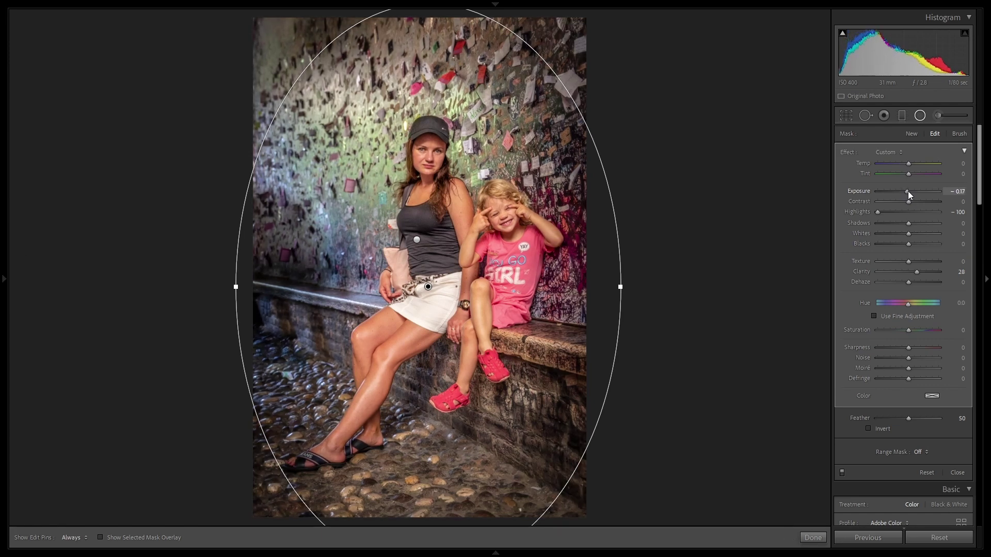
click(823, 538)
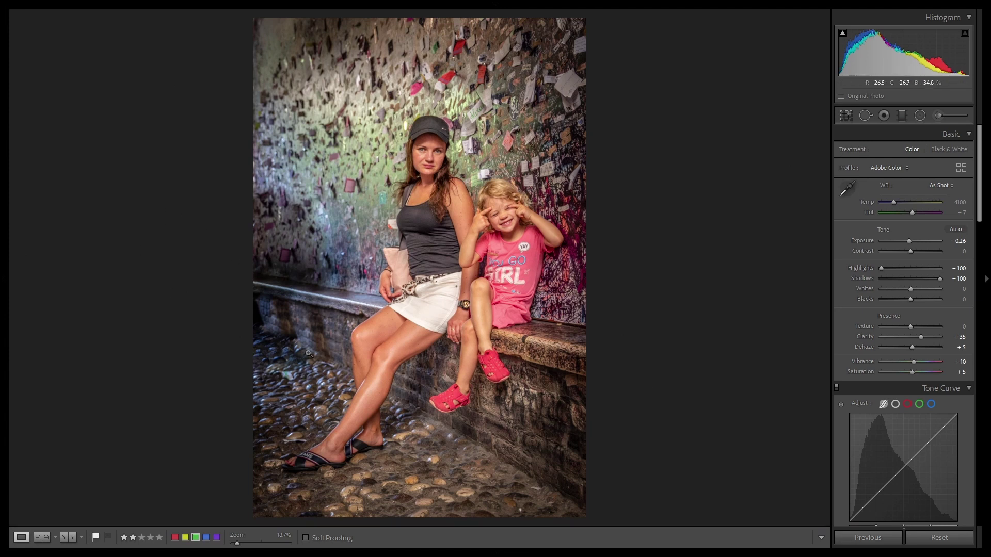
- Add an inverted radial filter over the far end of the bench at the photo's left edge, reset its effects and set exposure to 0.50
click(924, 113)
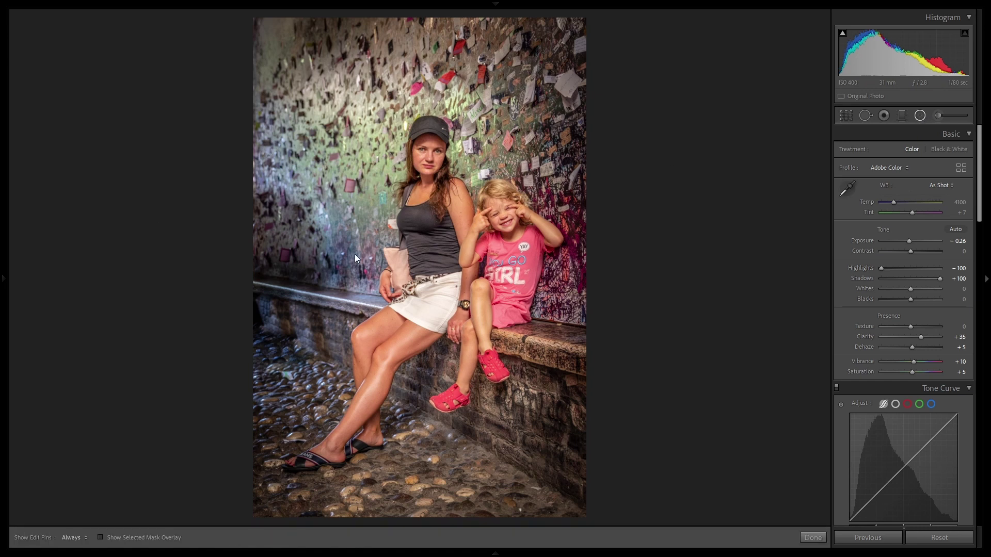
drag(323, 336, 343, 376)
double_click(848, 153)
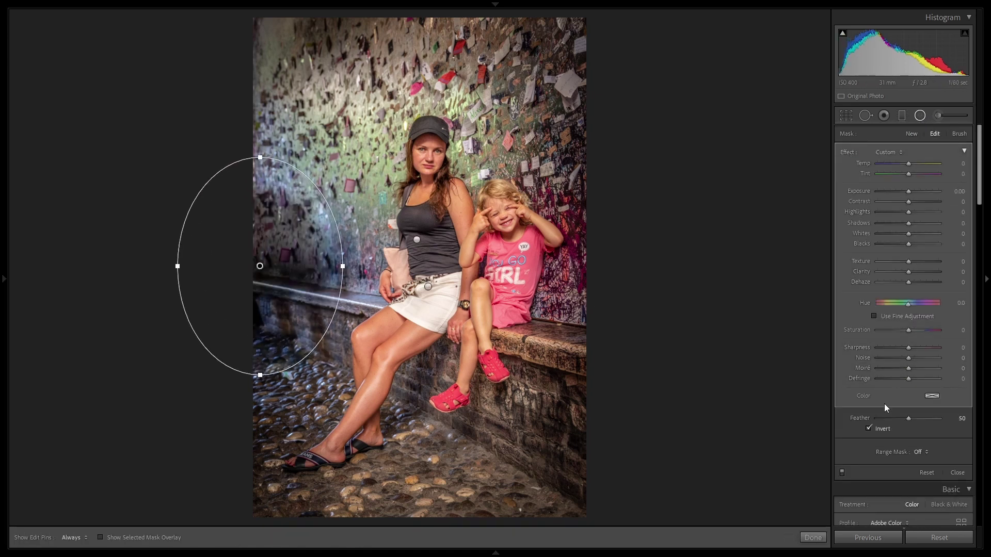
drag(909, 189, 912, 190)
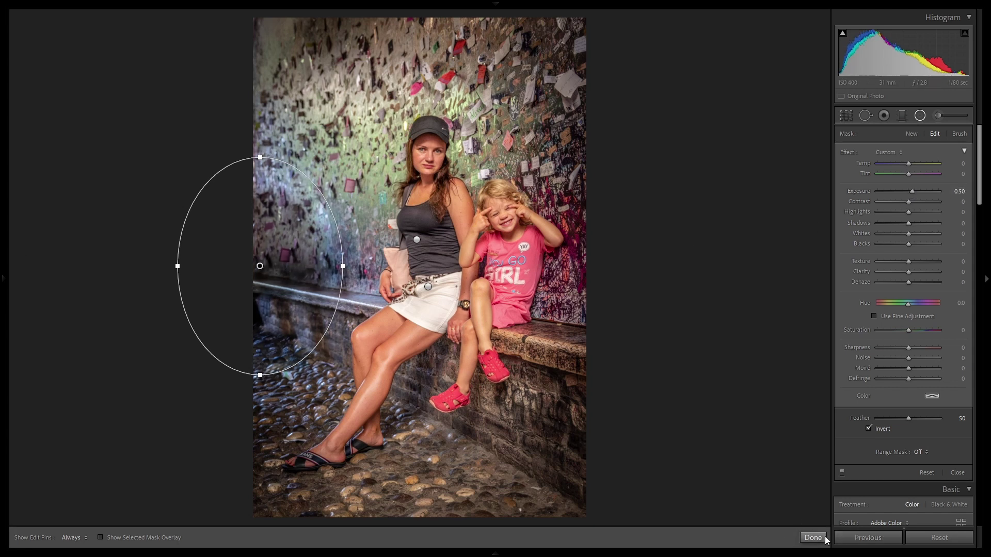
click(813, 537)
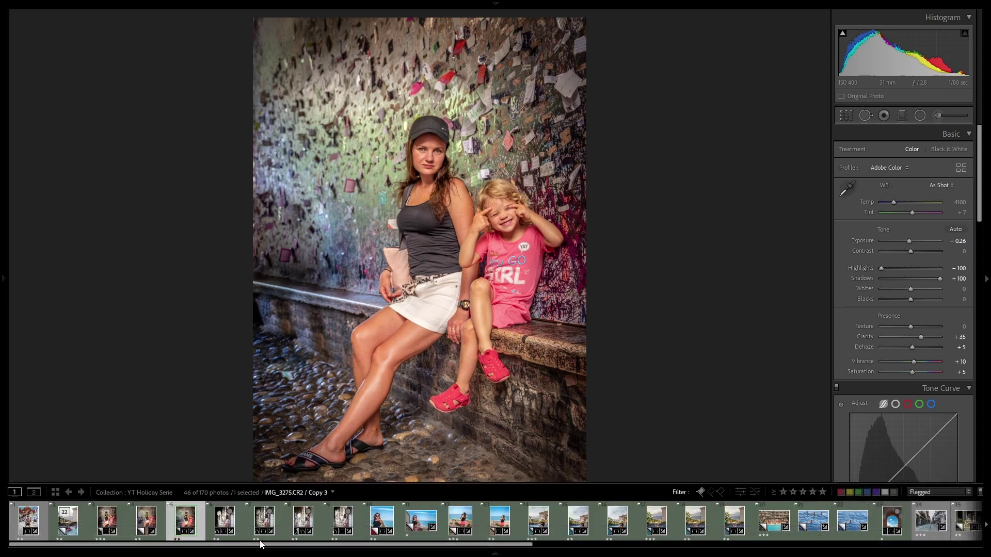
- Switch between IMG_3275.CR2 / Copy 2 and Copy 3 to compare the photo before and after the edits, ending on Copy 3
click(132, 525)
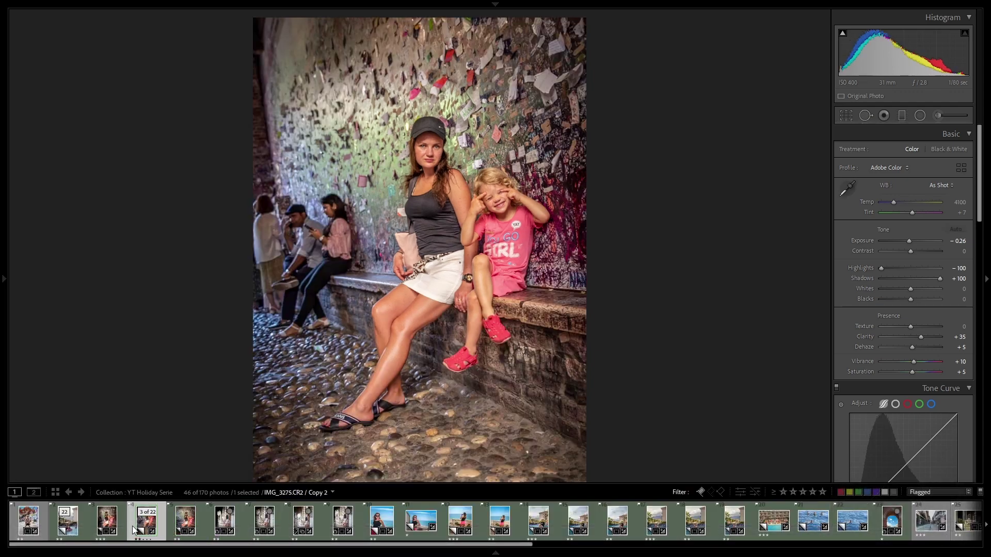
click(180, 529)
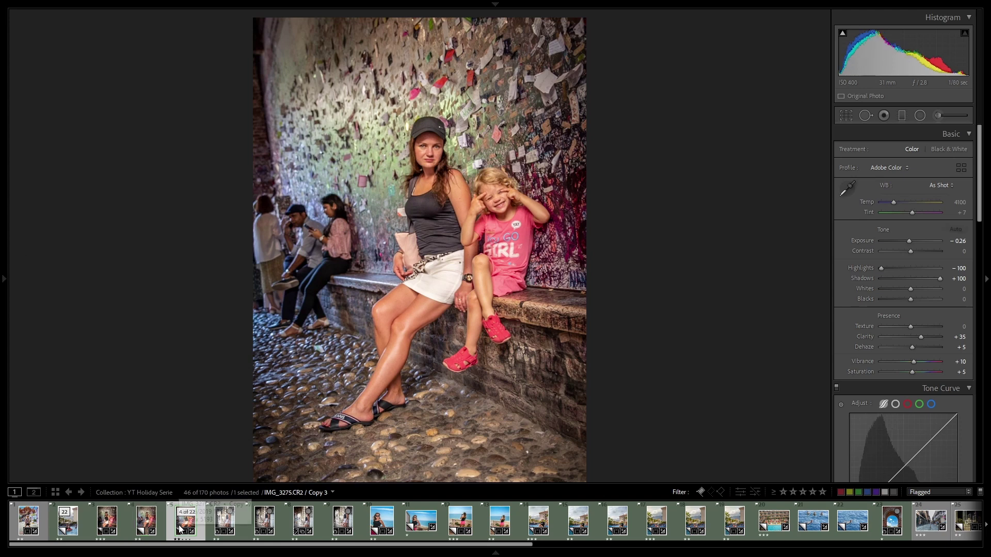
click(152, 531)
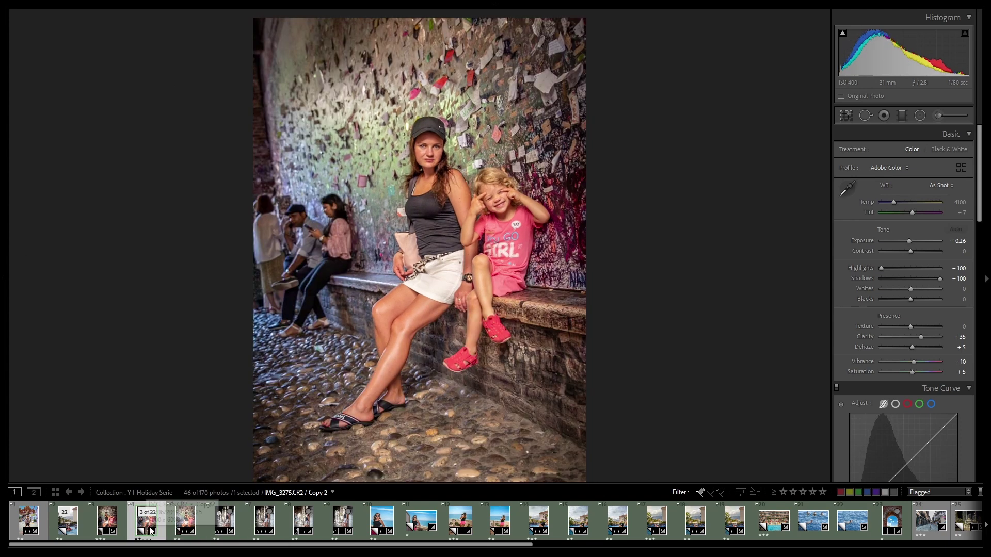
click(188, 532)
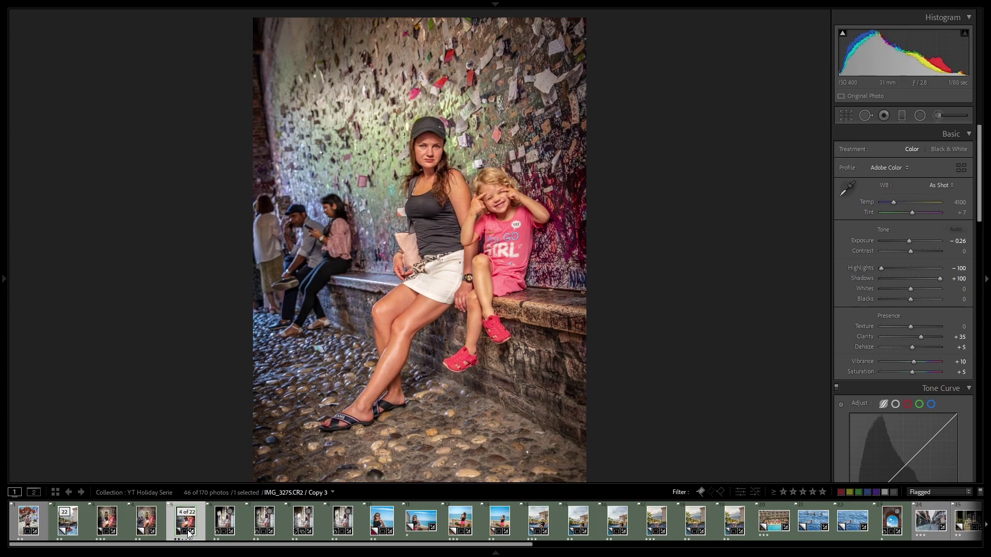